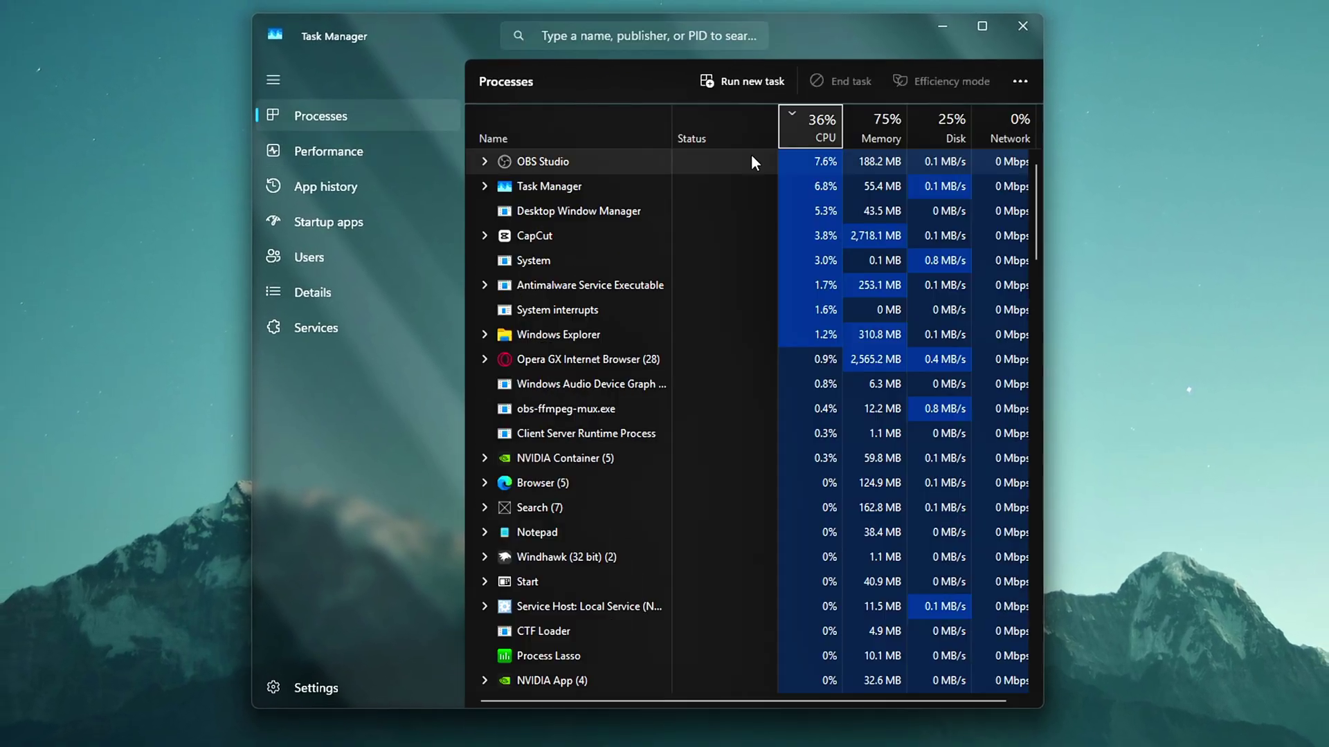
- Show Task Manager's Performance Memory graph, reporting 12.1 of 15.9 GB in use
left_click_drag(1032, 193, 1015, 166)
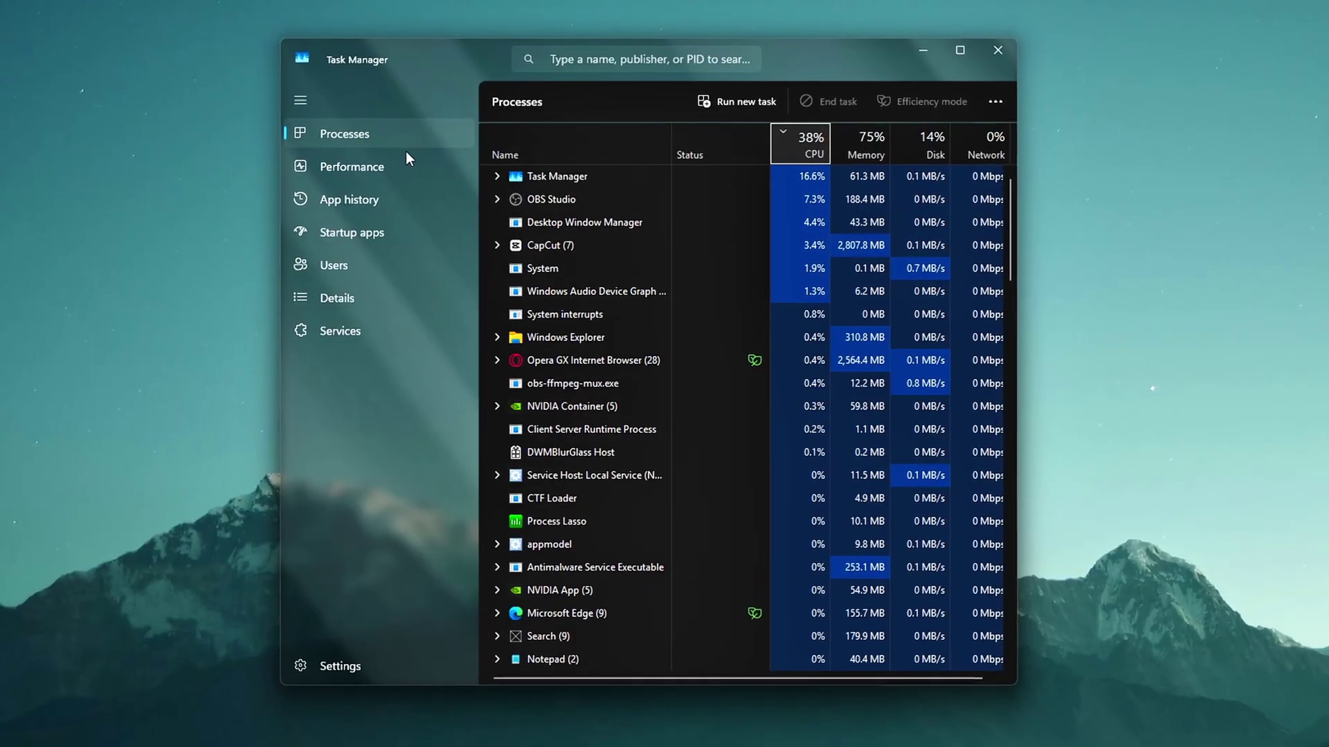
left_click(407, 164)
left_click(625, 181)
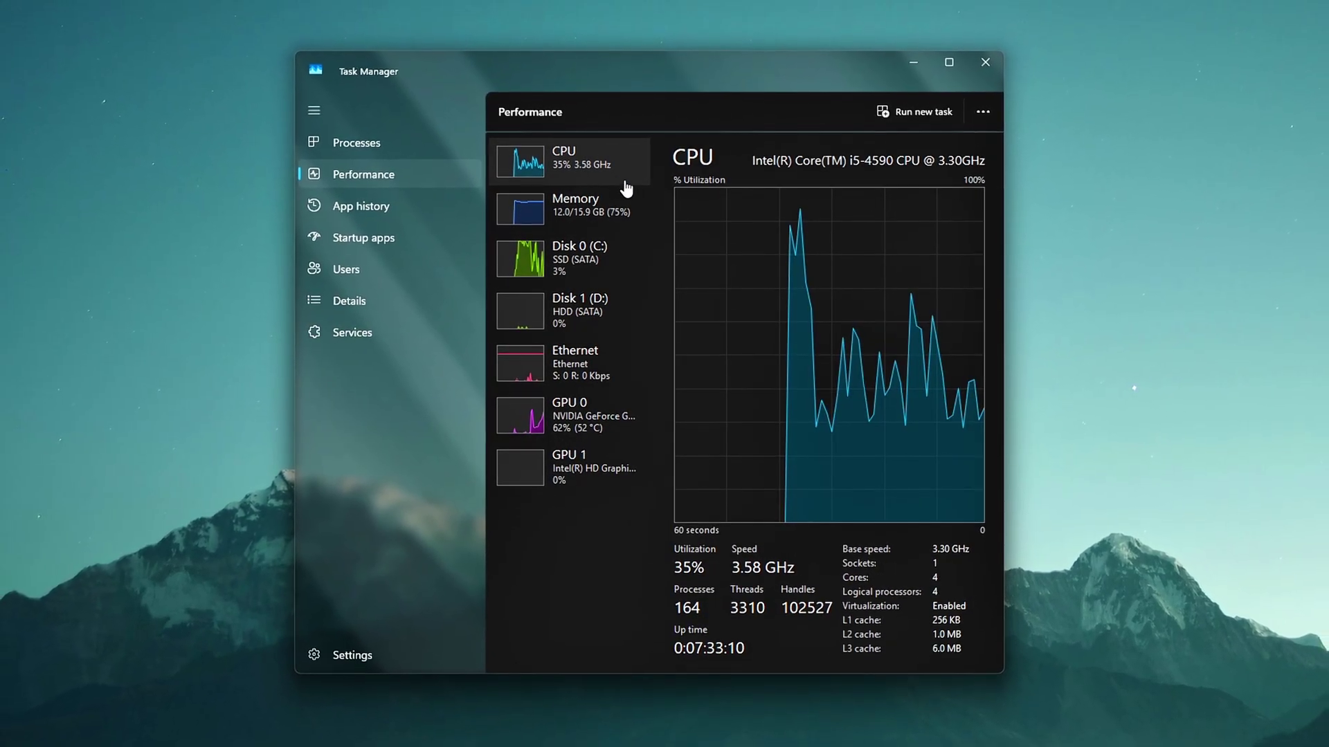
left_click(536, 210)
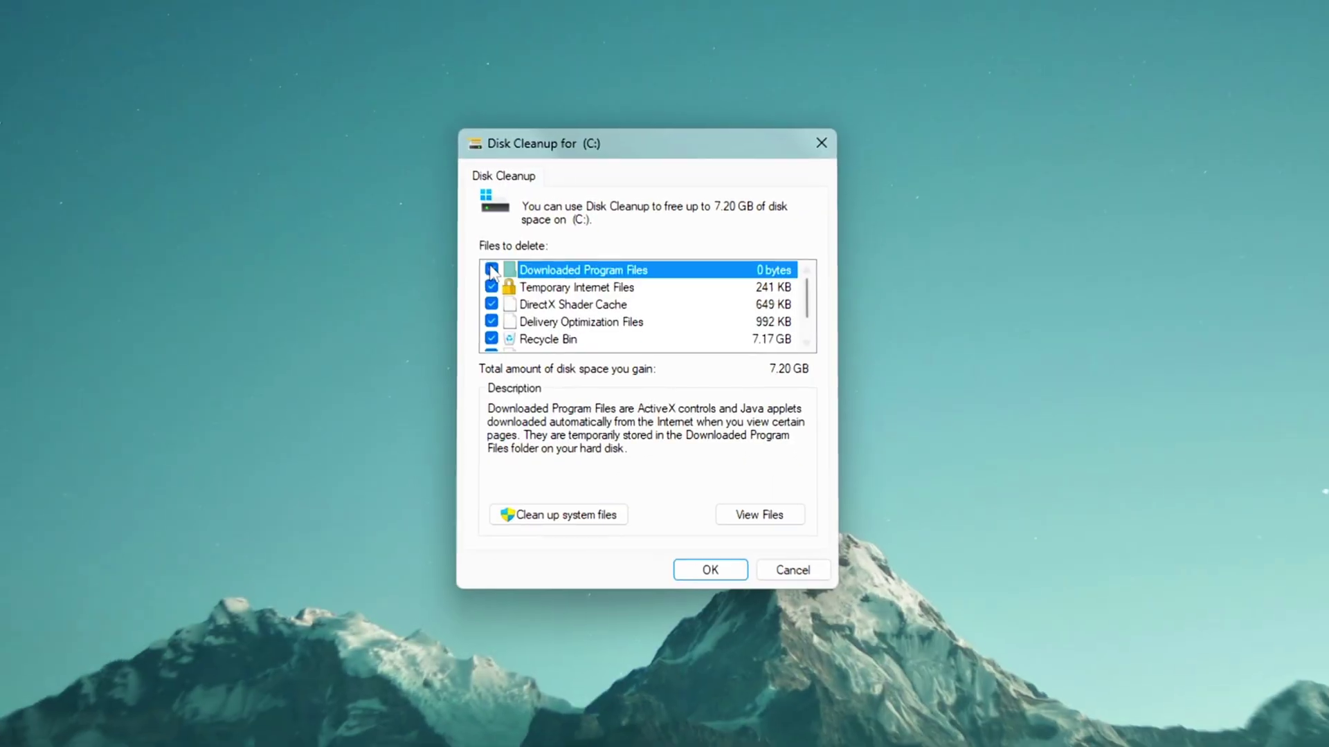
- Tick Downloaded Program Files and keep Thumbnails and every other category checked, totalling 7.20 GB
left_click(497, 269)
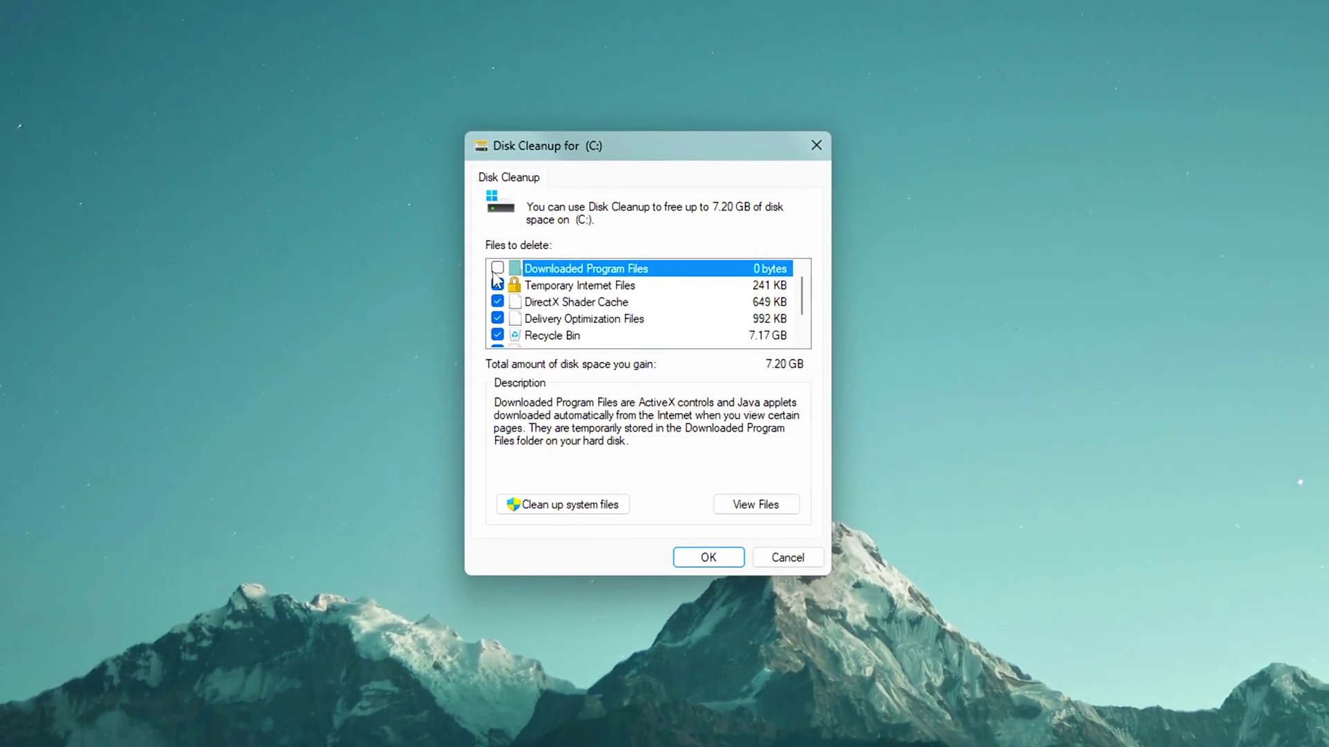
left_click(497, 269)
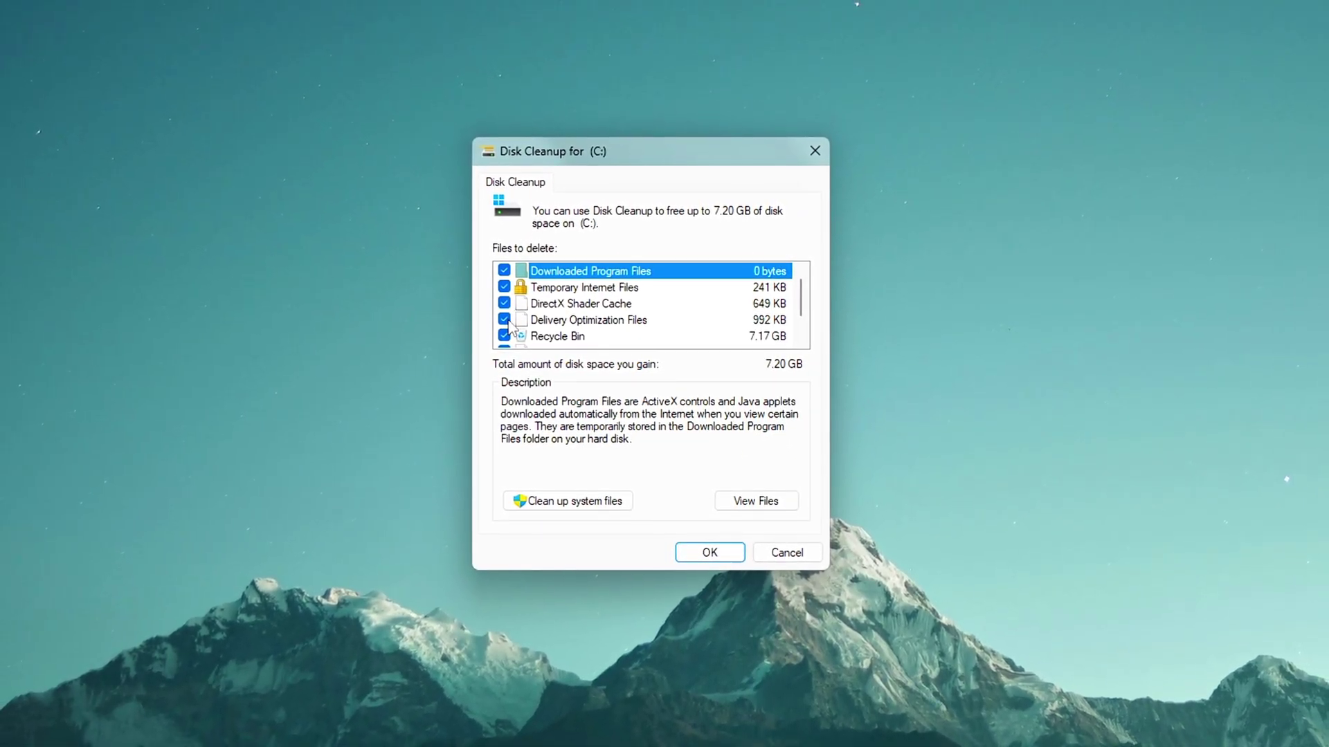
scroll(509, 305, "down", 1)
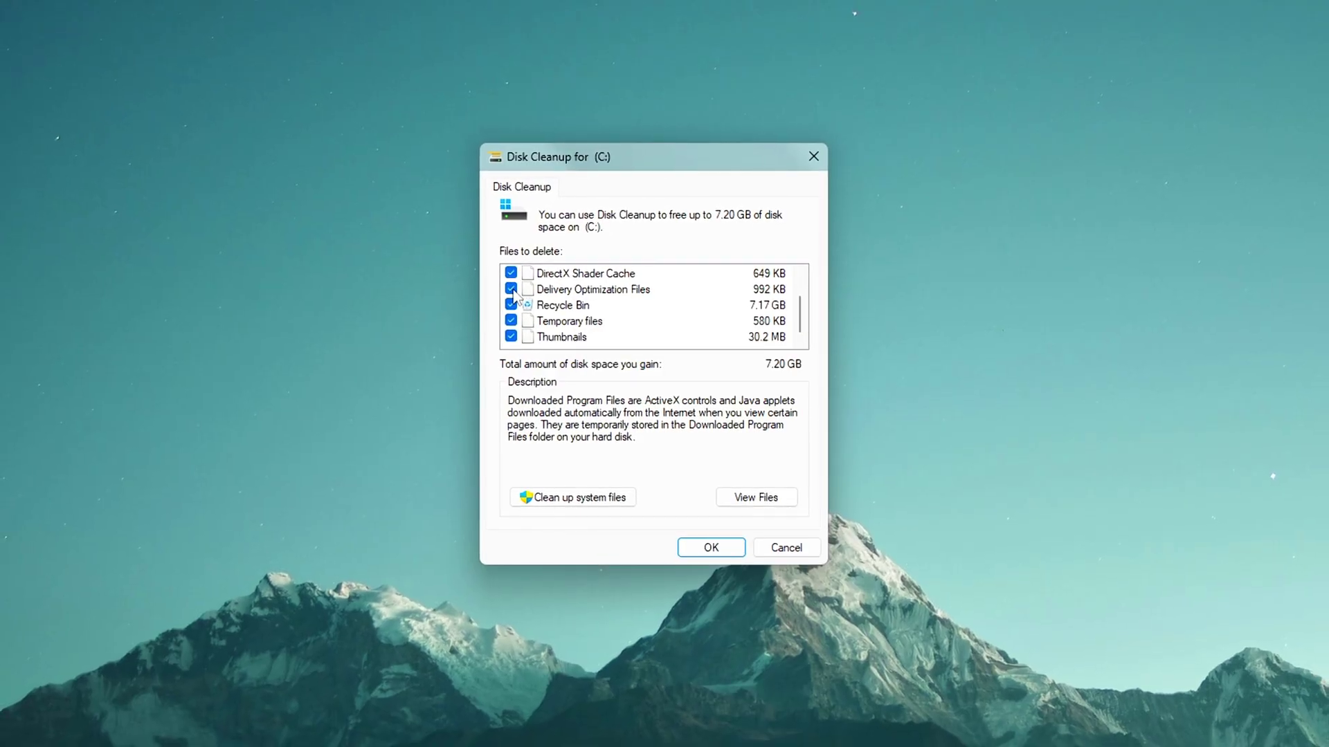
left_click(512, 337)
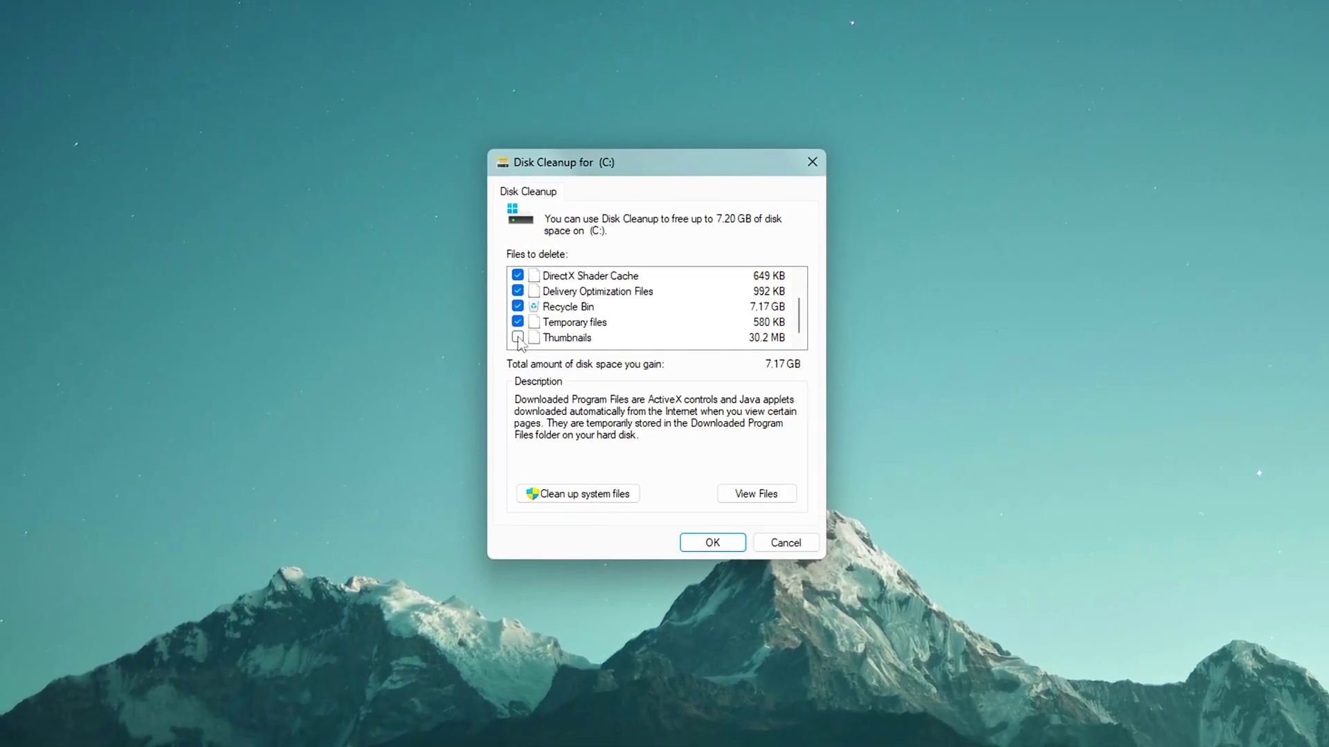
left_click(518, 337)
left_click(519, 309)
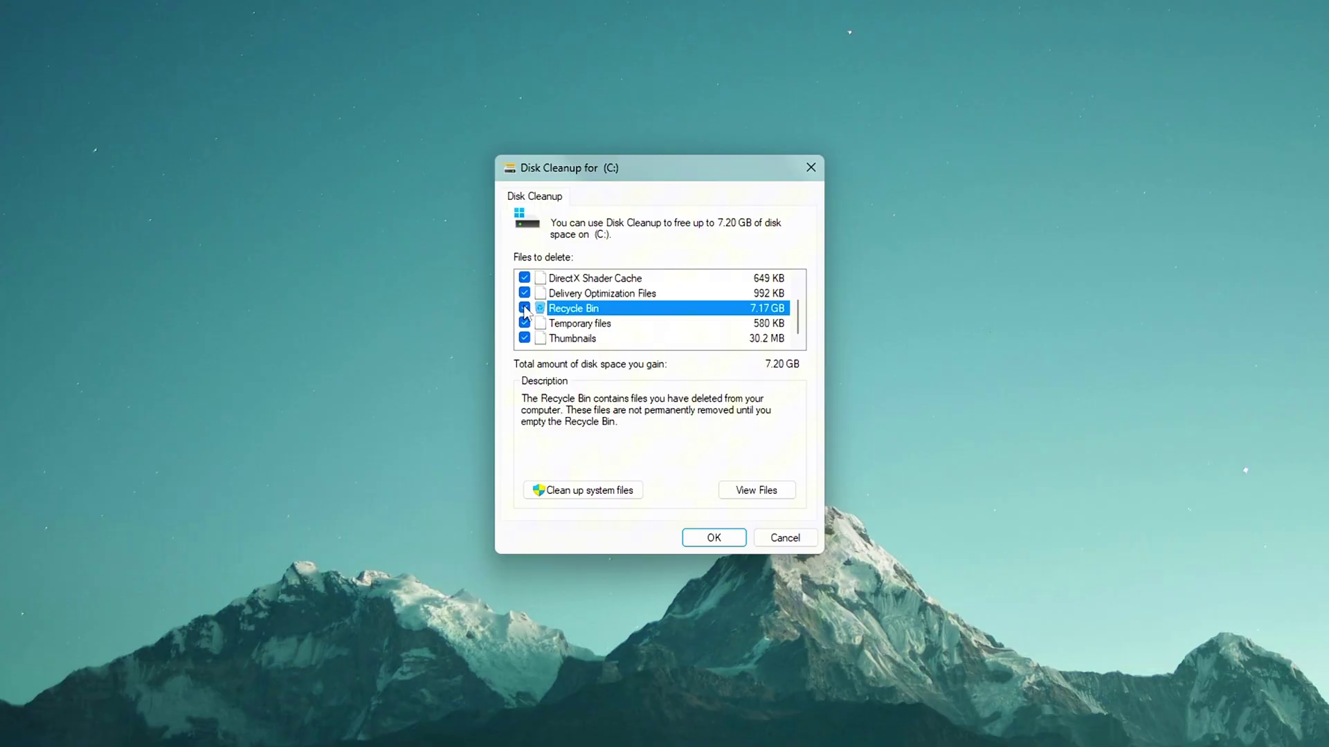
scroll(798, 325, "up", 1)
scroll(798, 329, "down", 1)
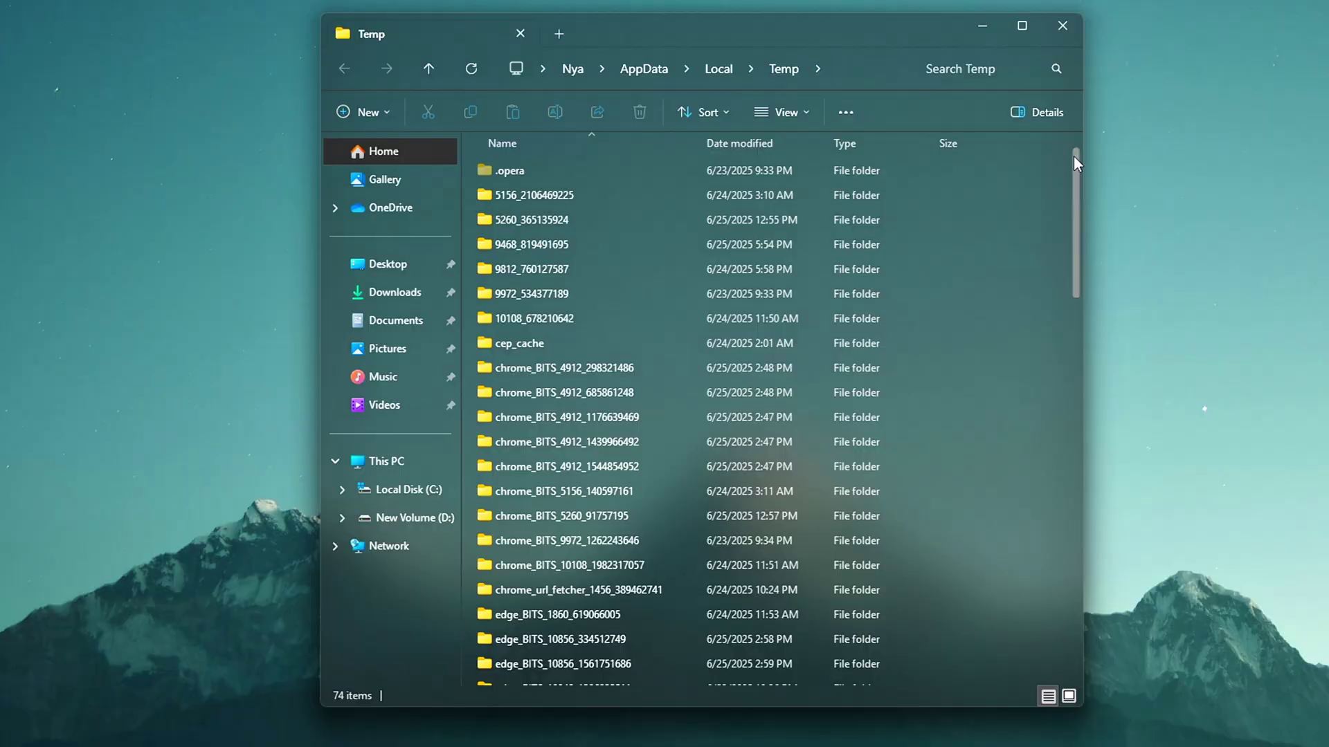
- Select all items in the Temp folder with Ctrl+A and delete them to the Recycle Bin
scroll(1073, 156, "down", 4)
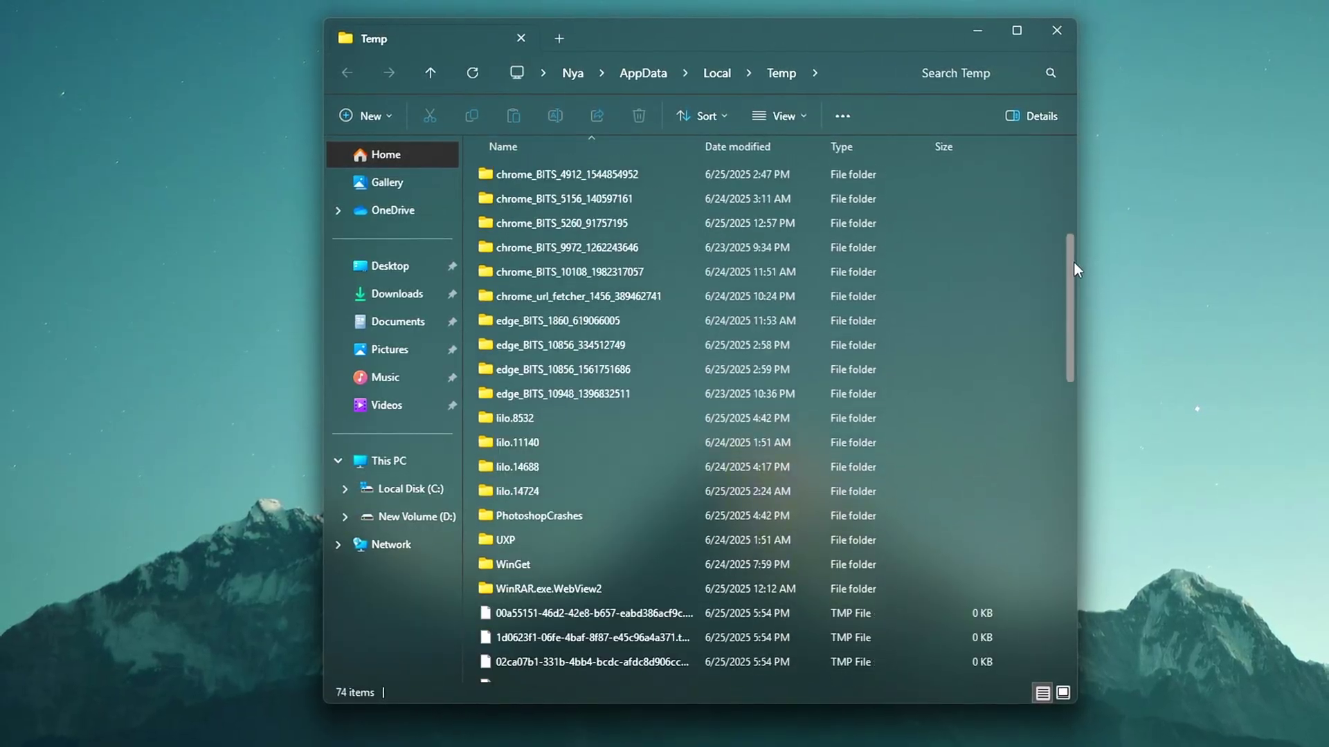
scroll(1004, 215, "up", 4)
left_click(547, 249)
key("ctrl+a")
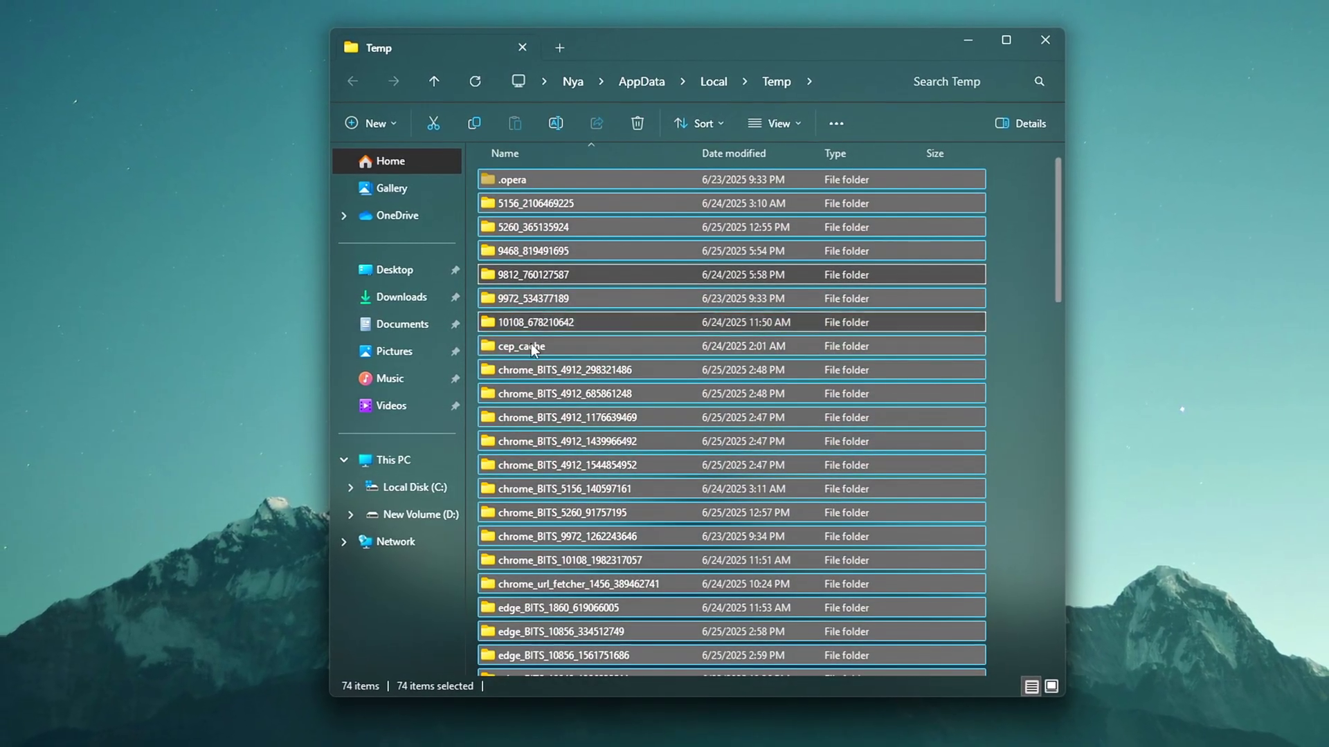
key("Delete")
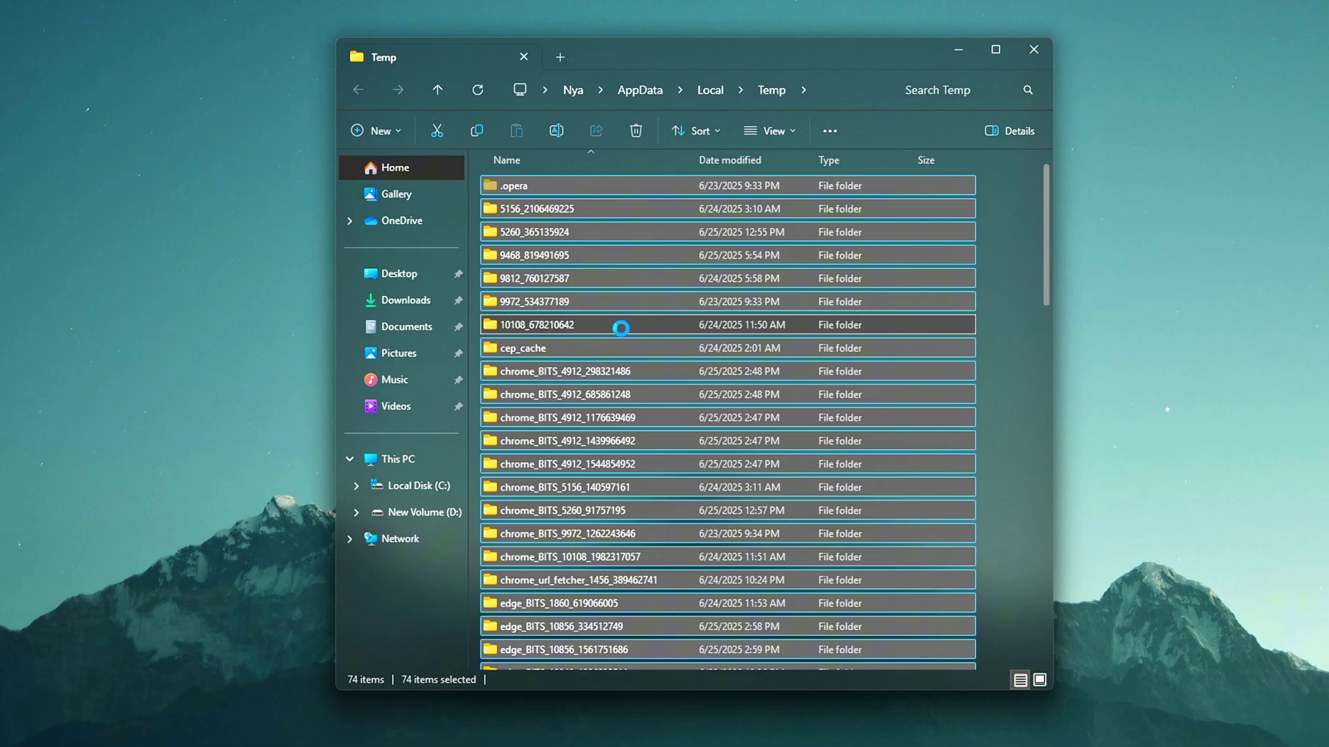
right_click(616, 331)
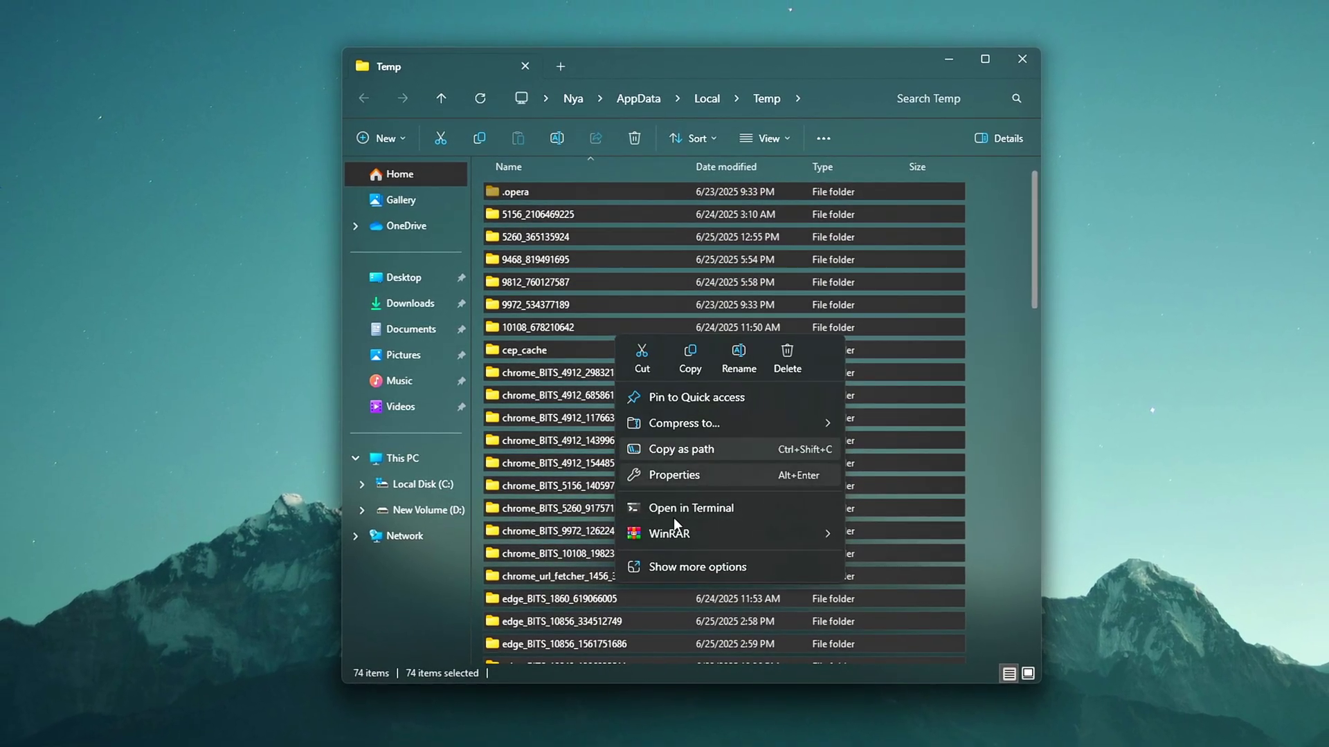
right_click(833, 297)
key("Escape")
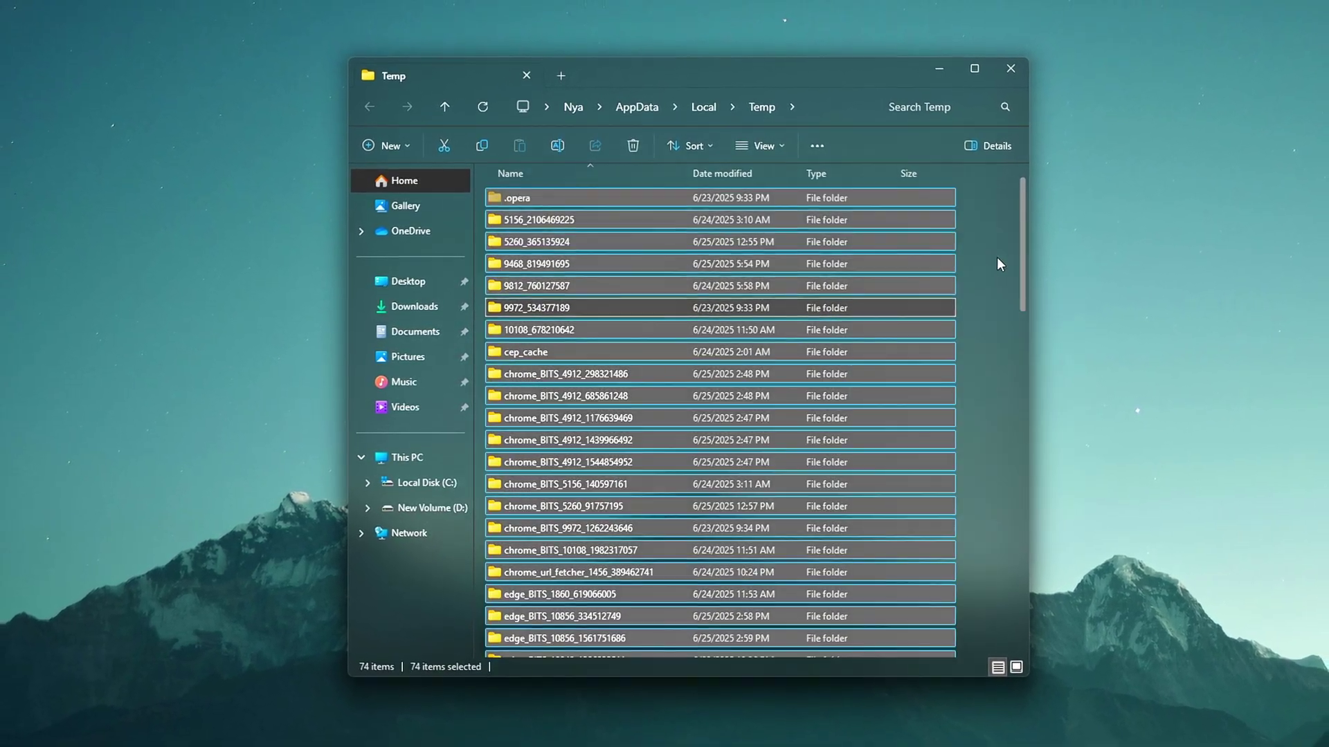
left_click(803, 267)
key("ctrl+a")
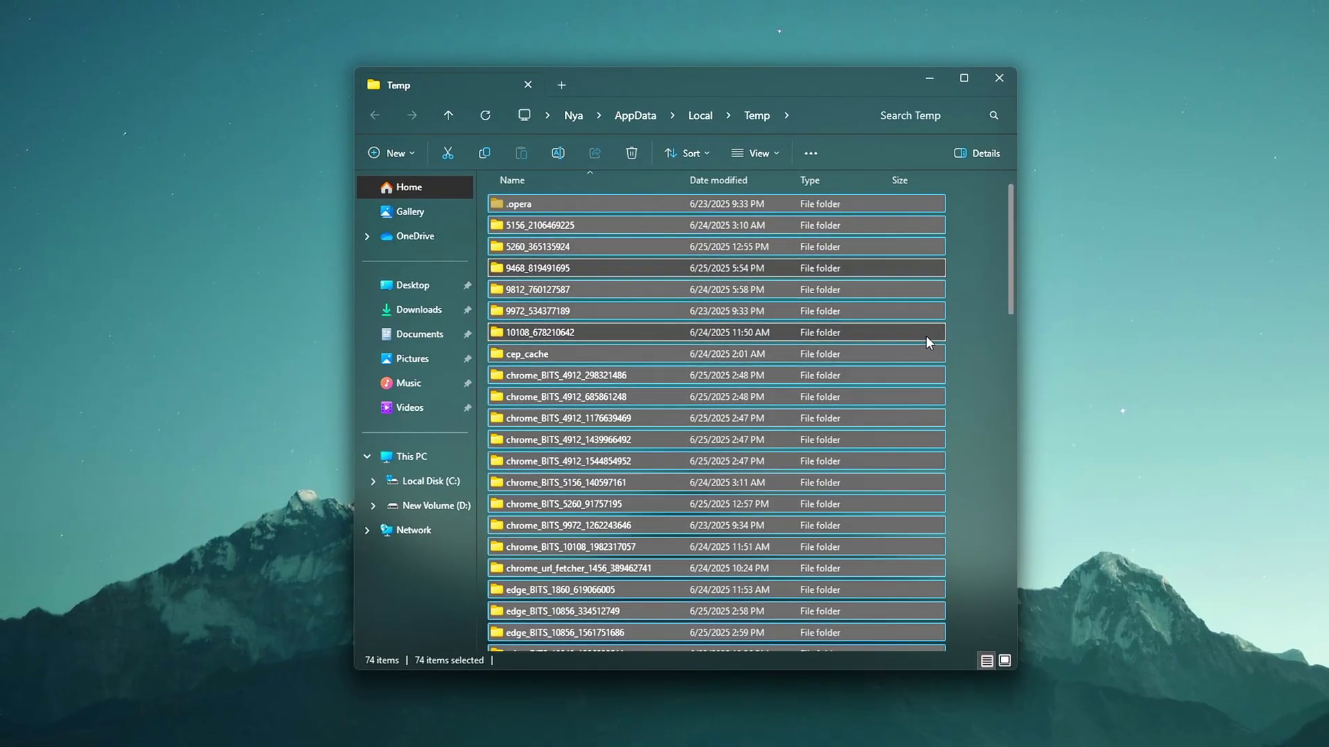
key("Delete")
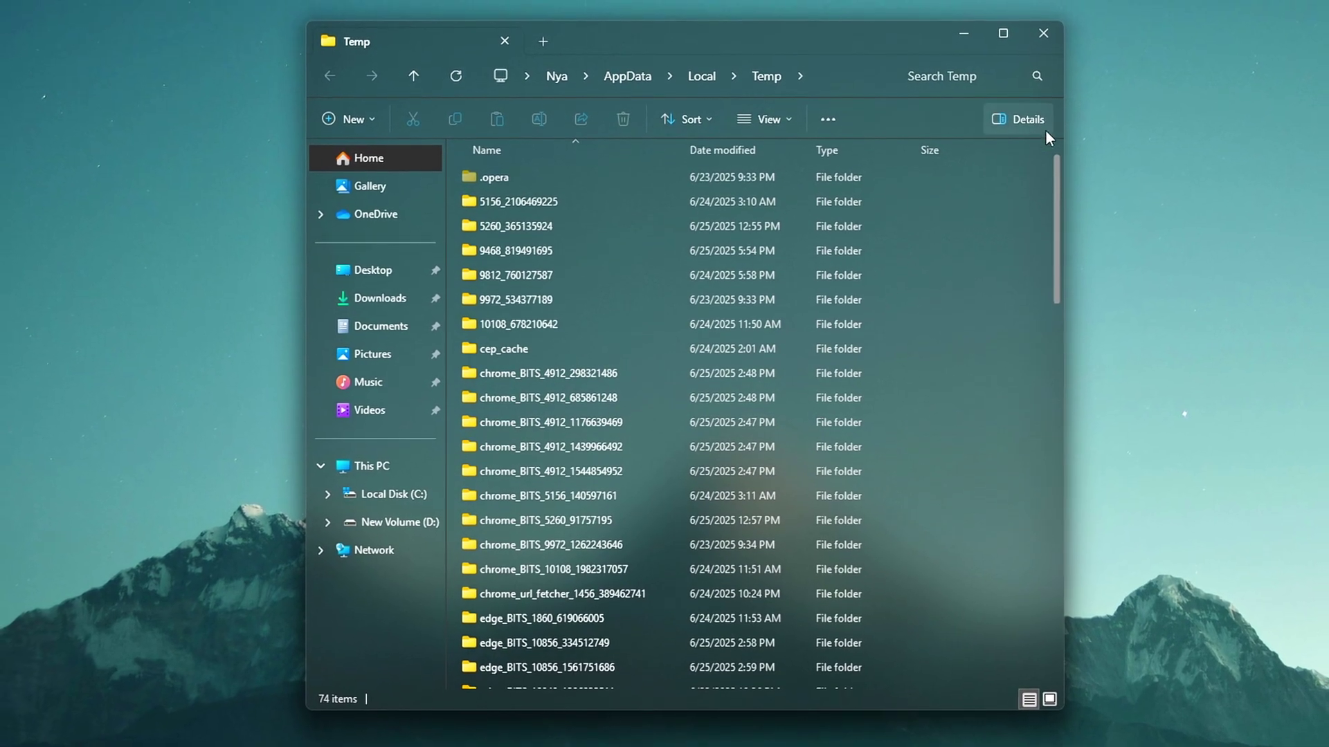
- Select all 74 Temp items, starting from the 9812_760127587 folder, and bring up their context menu
scroll(1052, 237, "down", 1)
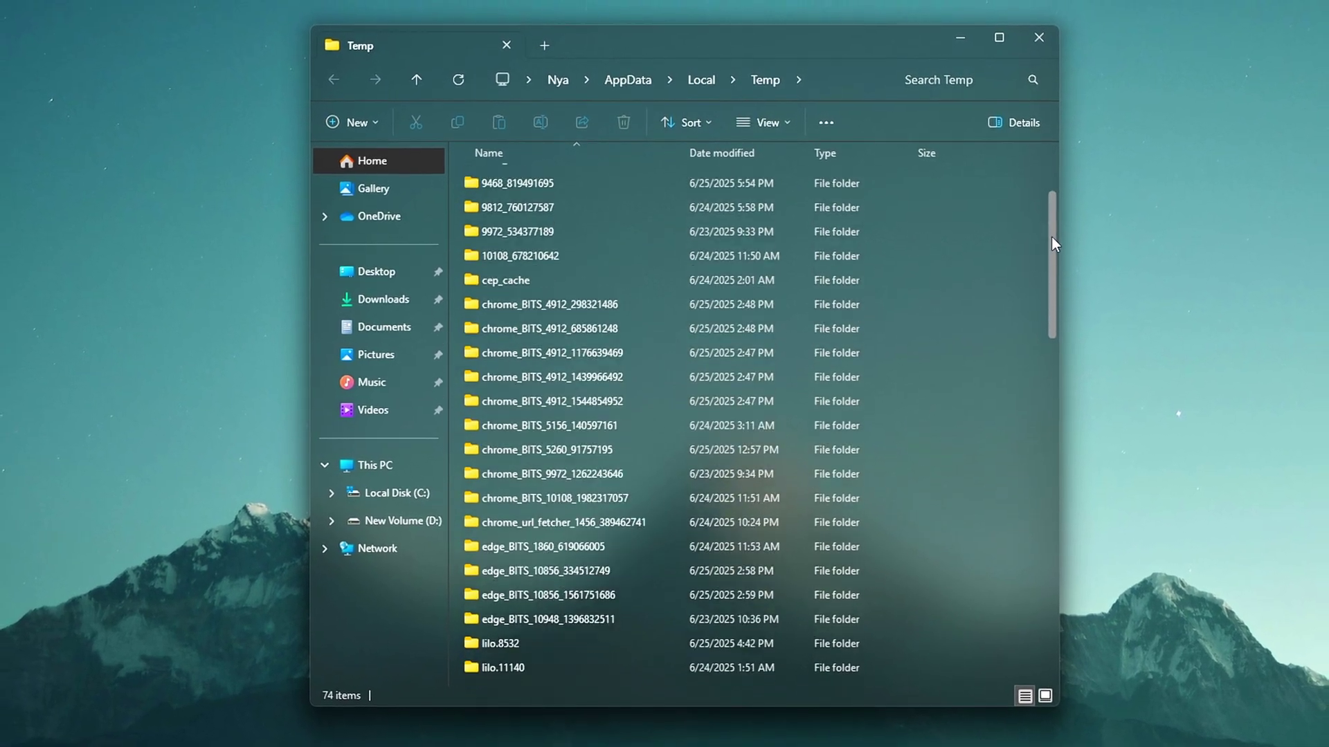
scroll(1043, 194, "up", 1)
left_click(687, 275)
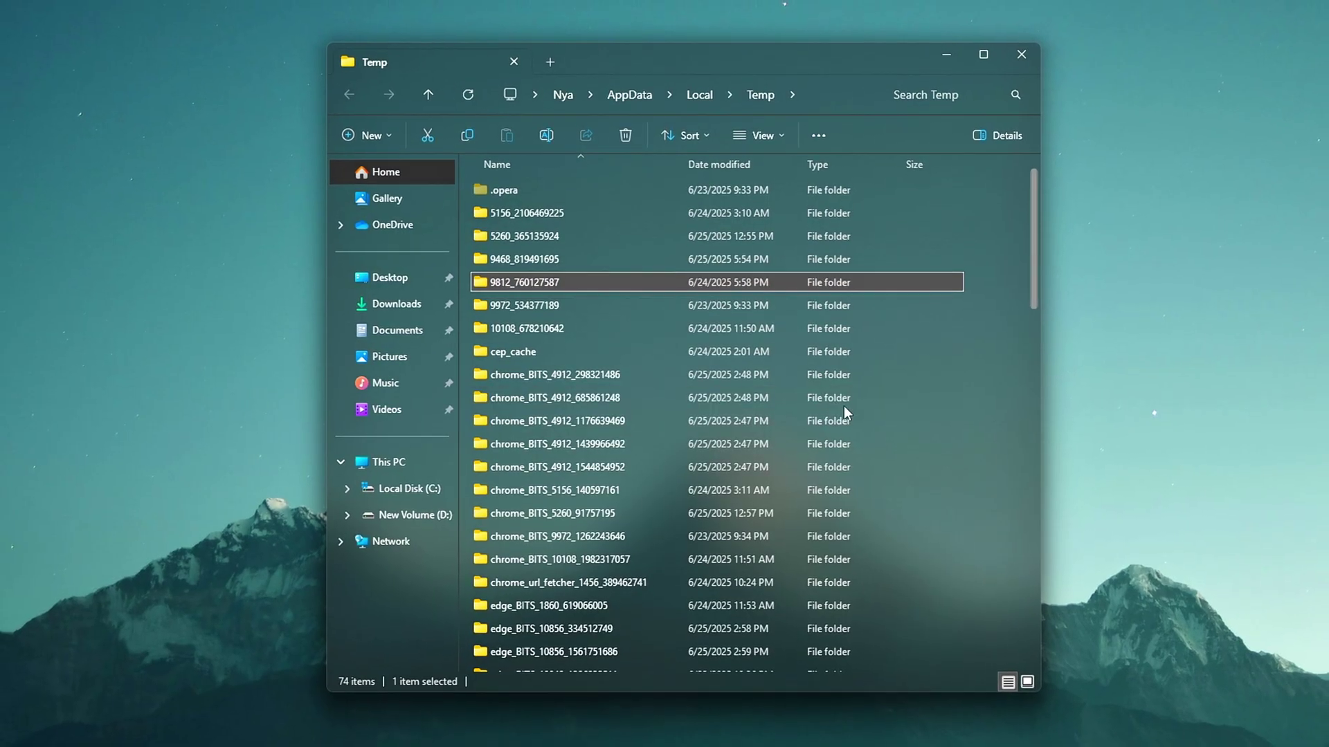
key("ctrl+a")
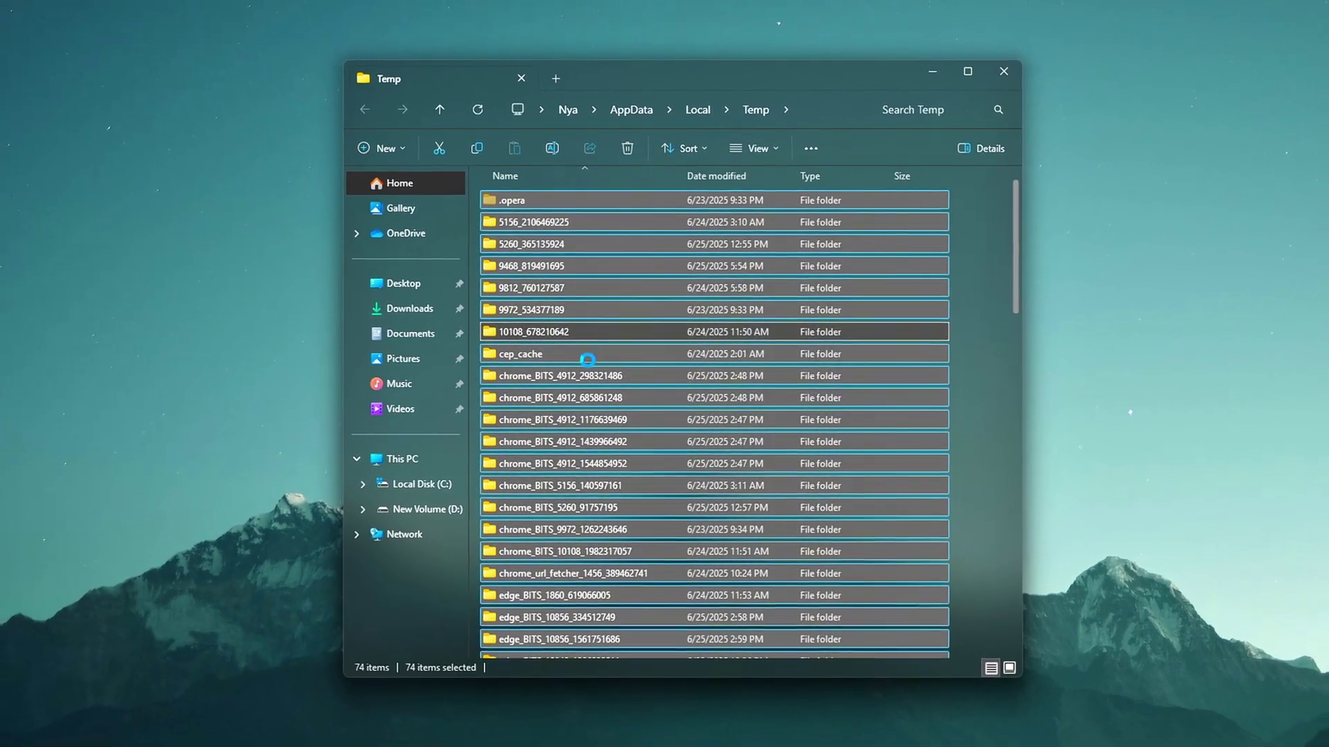
right_click(636, 331)
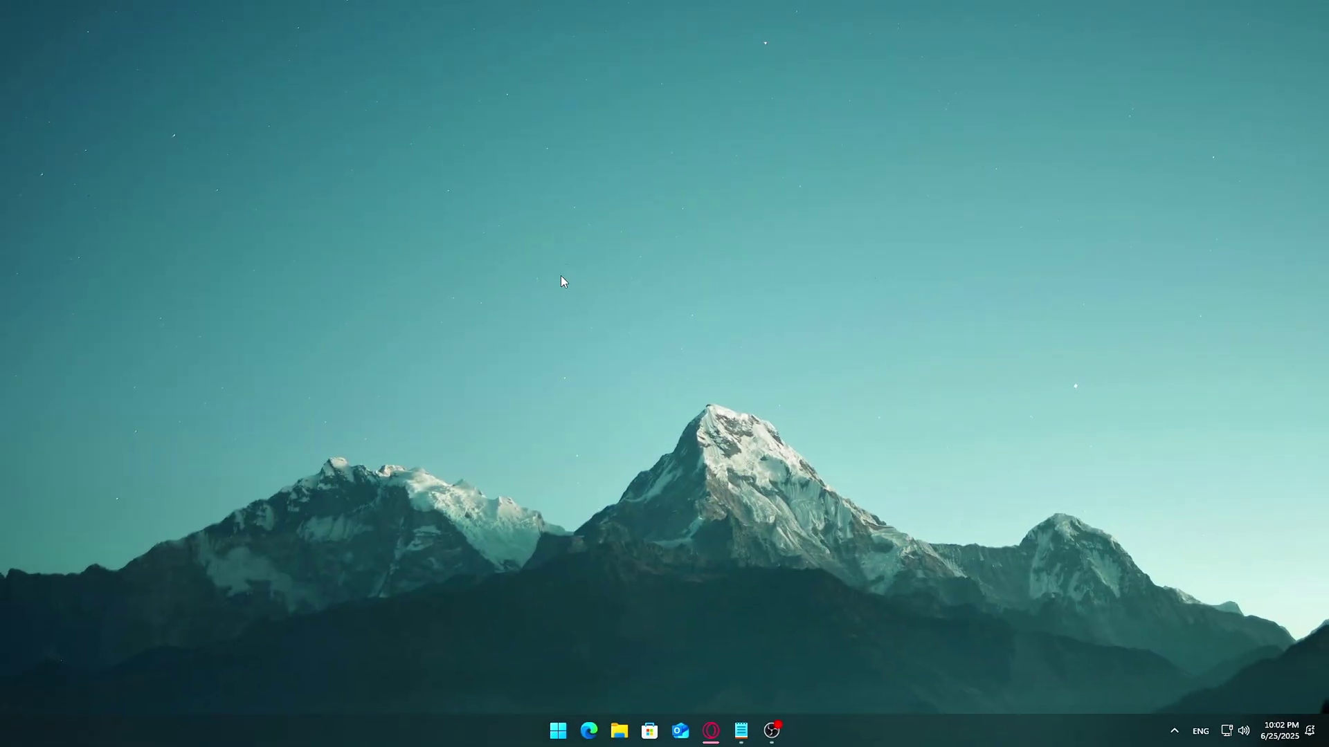
- Open the user's Temp folder by running %temp% from the Run dialog
key("super")
key("super+r")
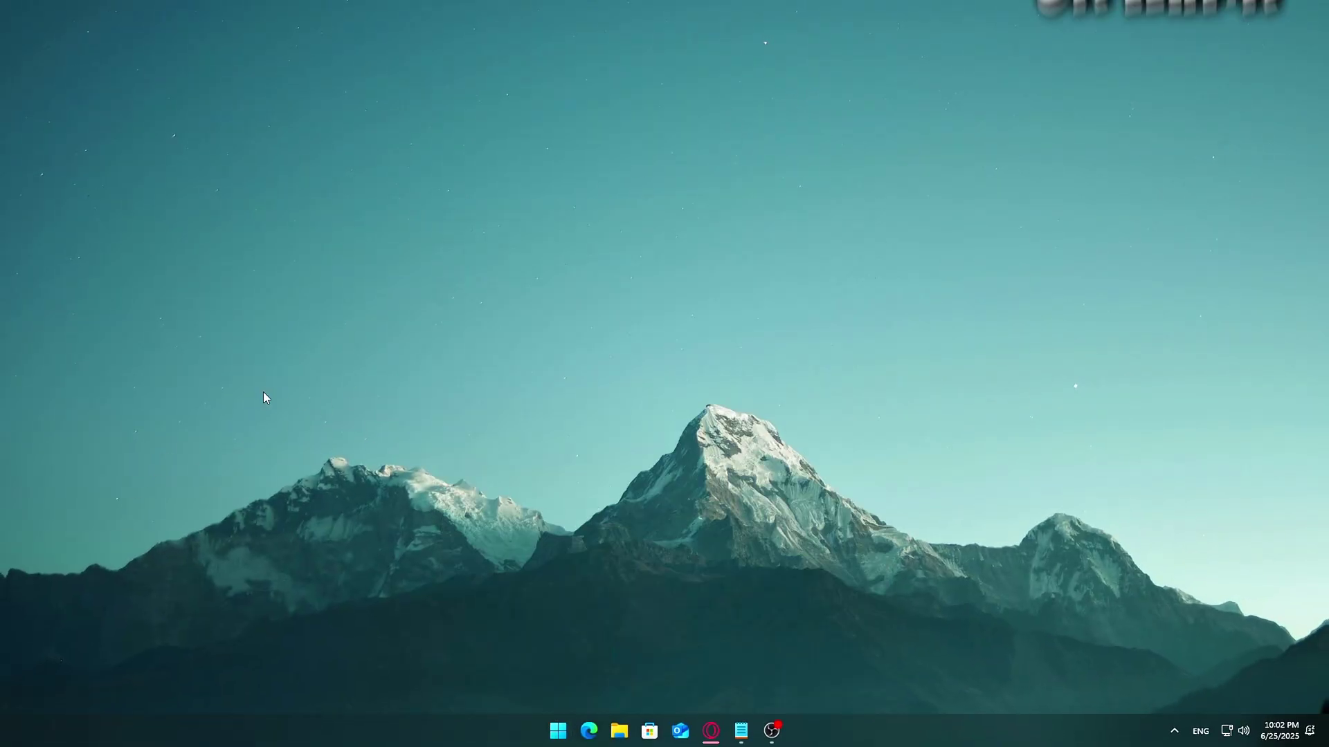
left_click_drag(157, 576, 734, 198)
type("%temp%")
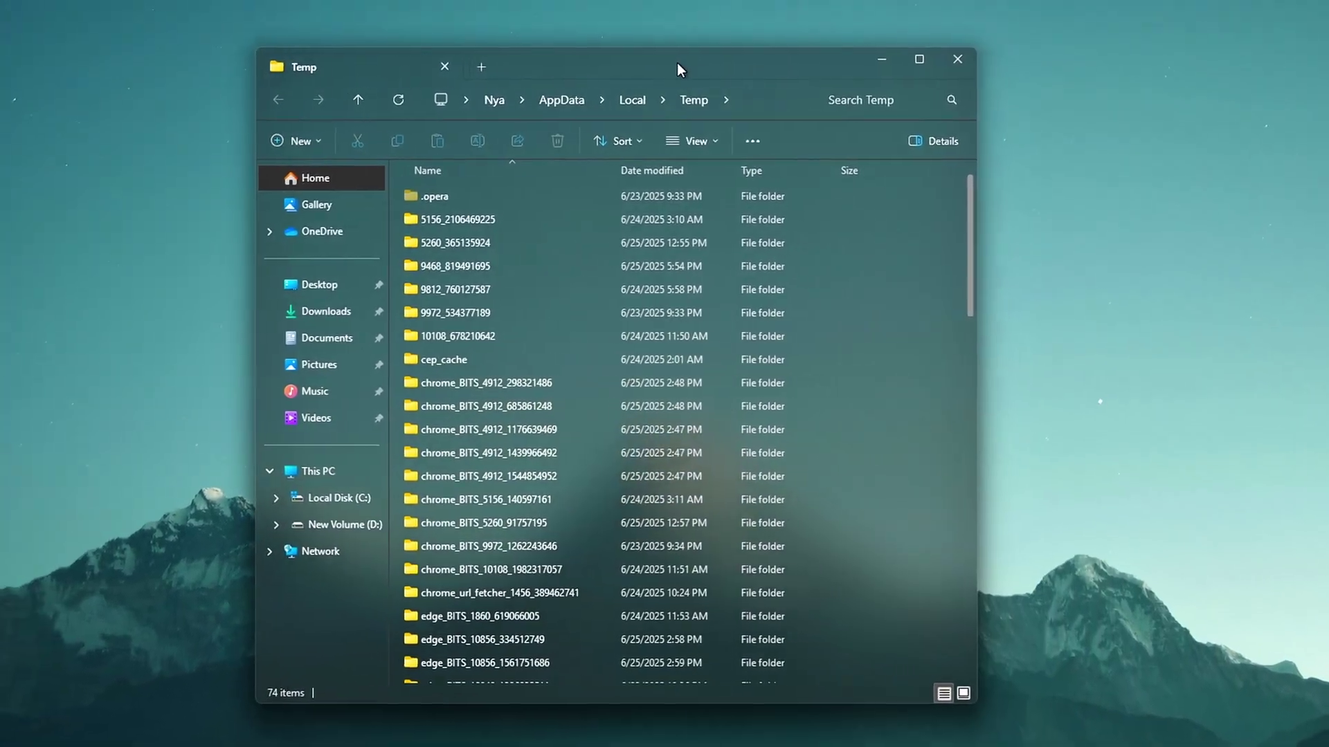
- Select every item in the Temp folder and check the right-click actions for the selection
scroll(967, 285, "down", 3)
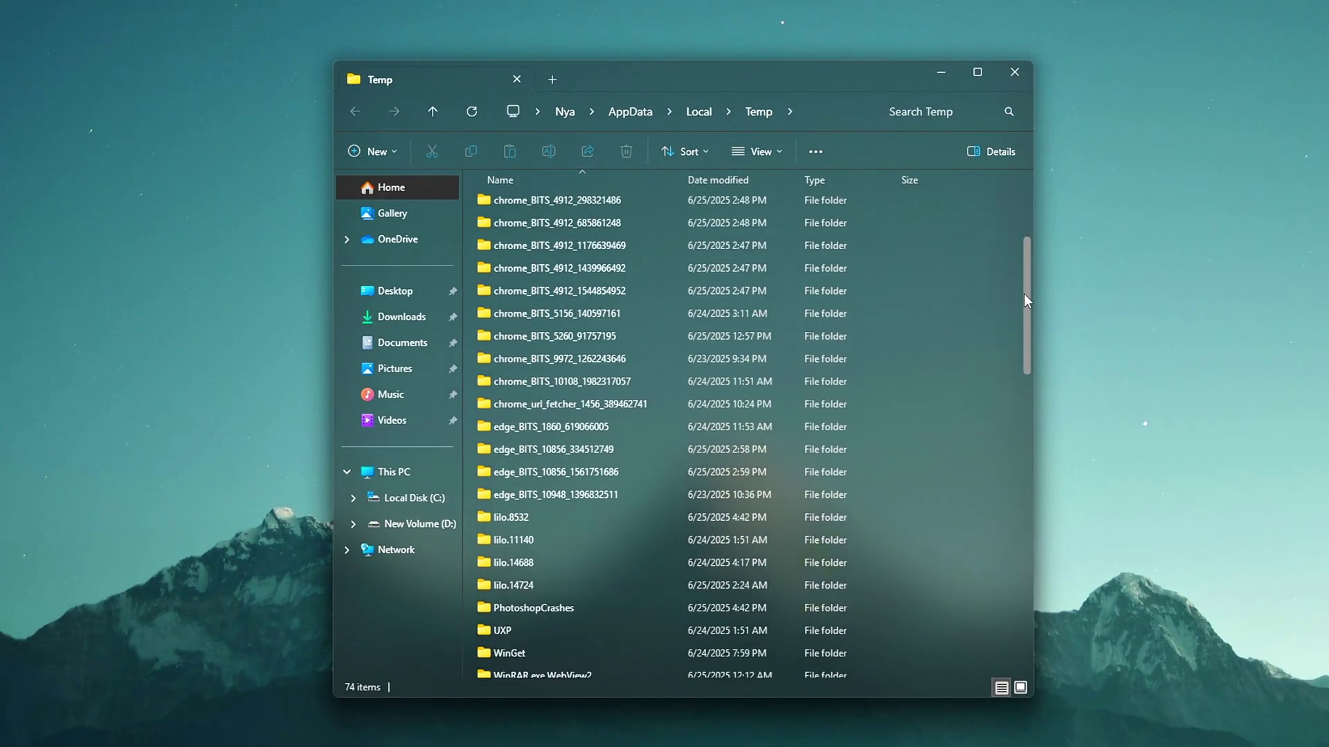
scroll(971, 279, "up", 3)
left_click(553, 294)
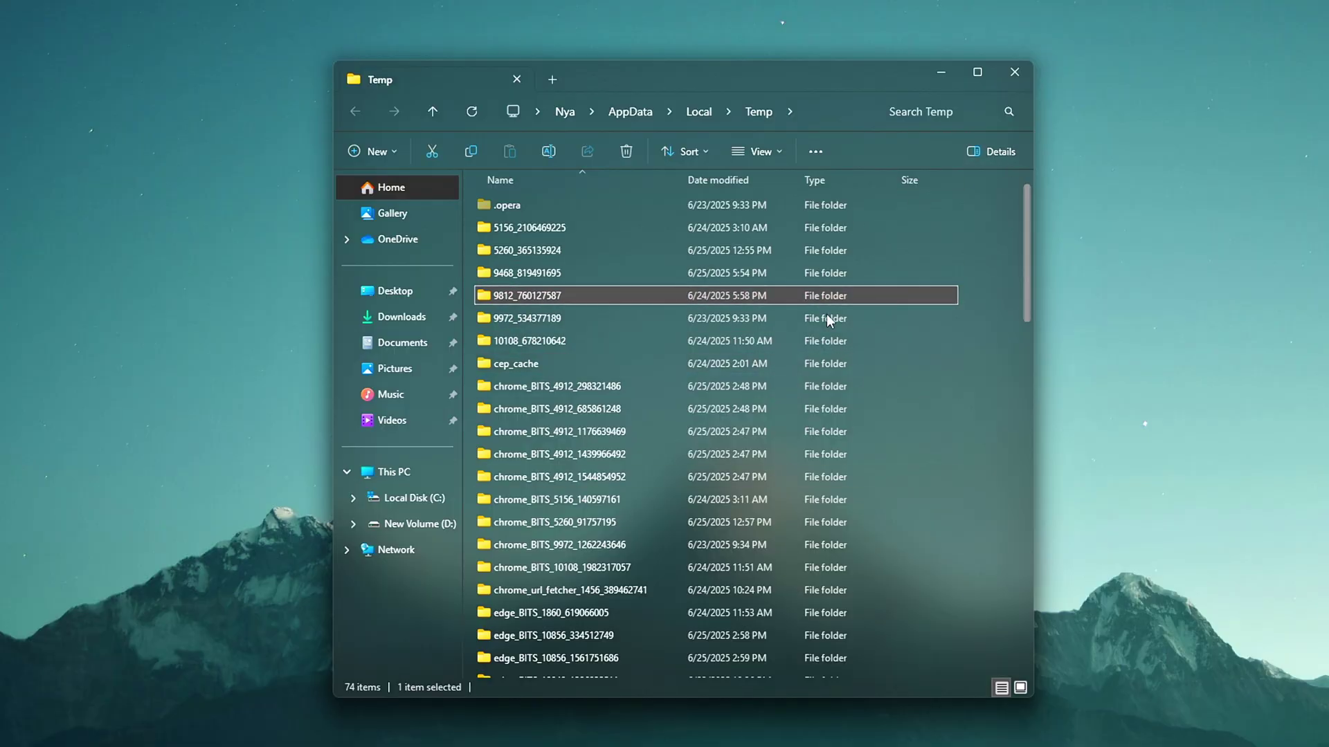
key("ctrl+a")
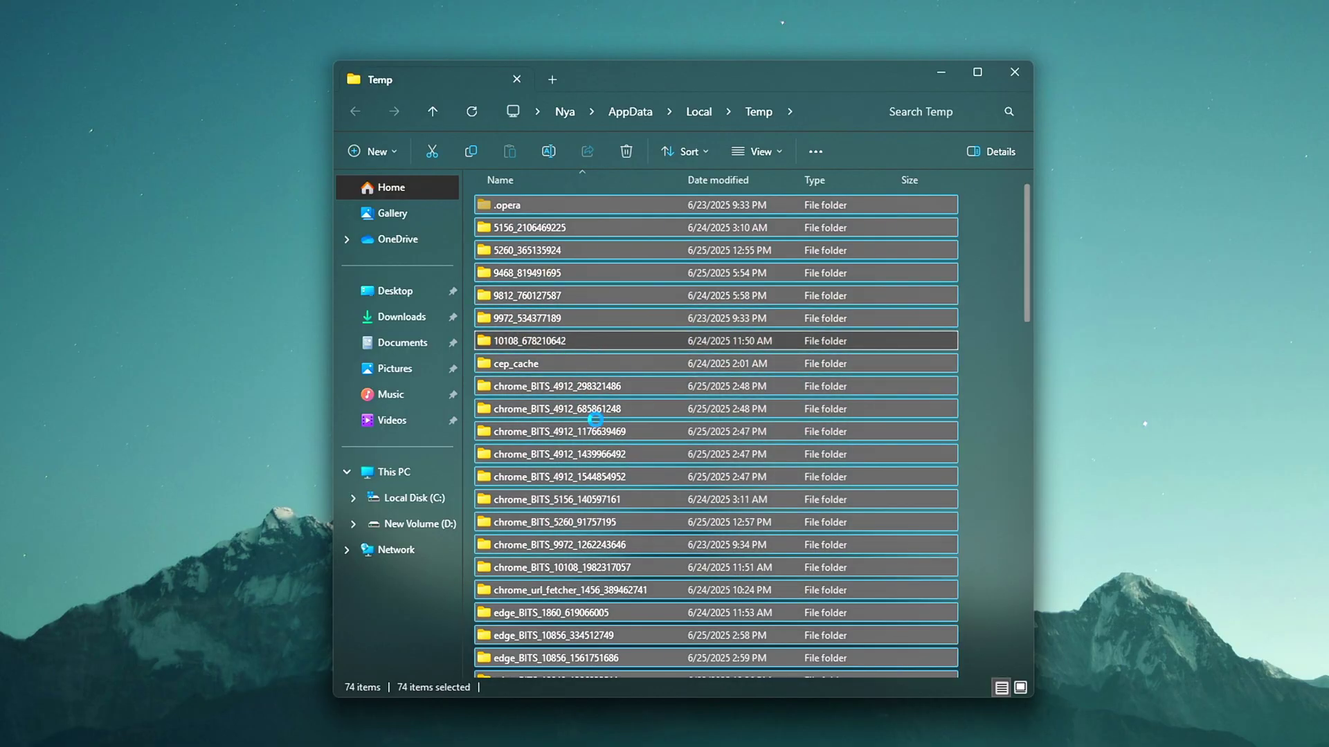
right_click(678, 346)
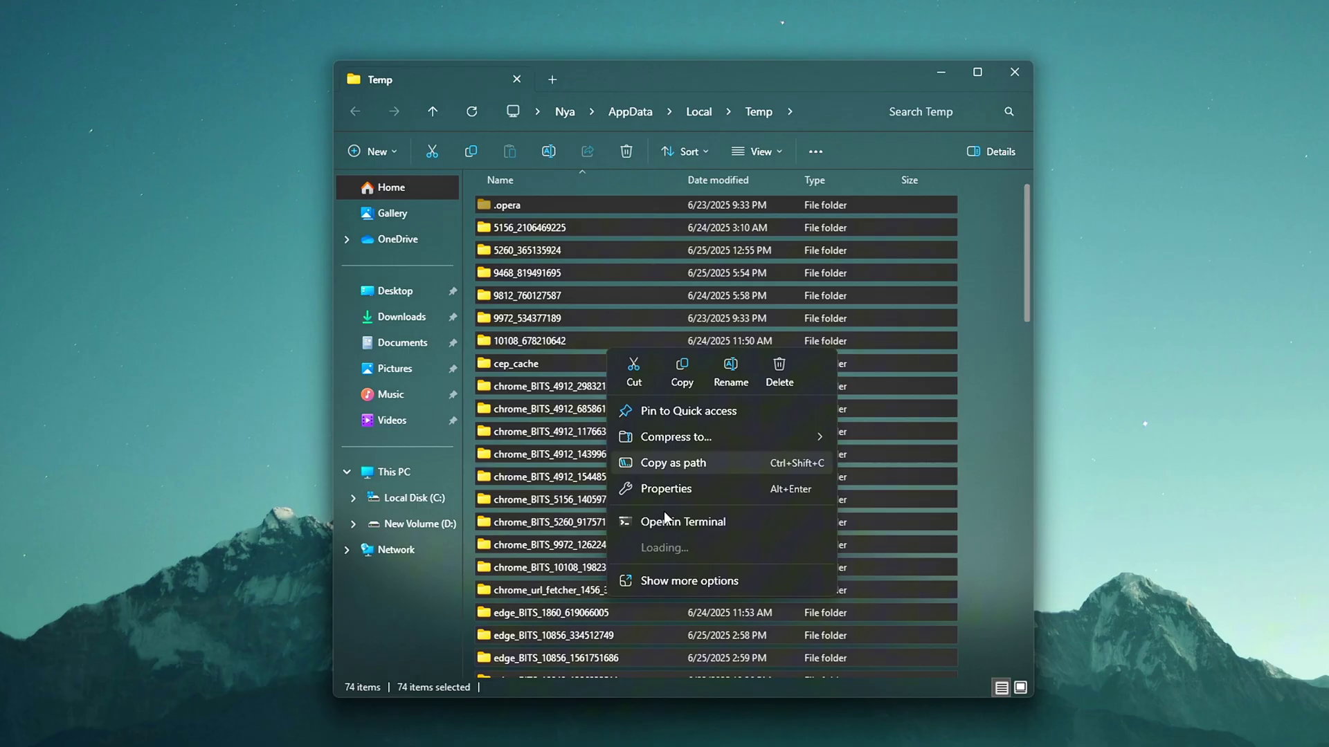
key("Escape")
right_click(831, 308)
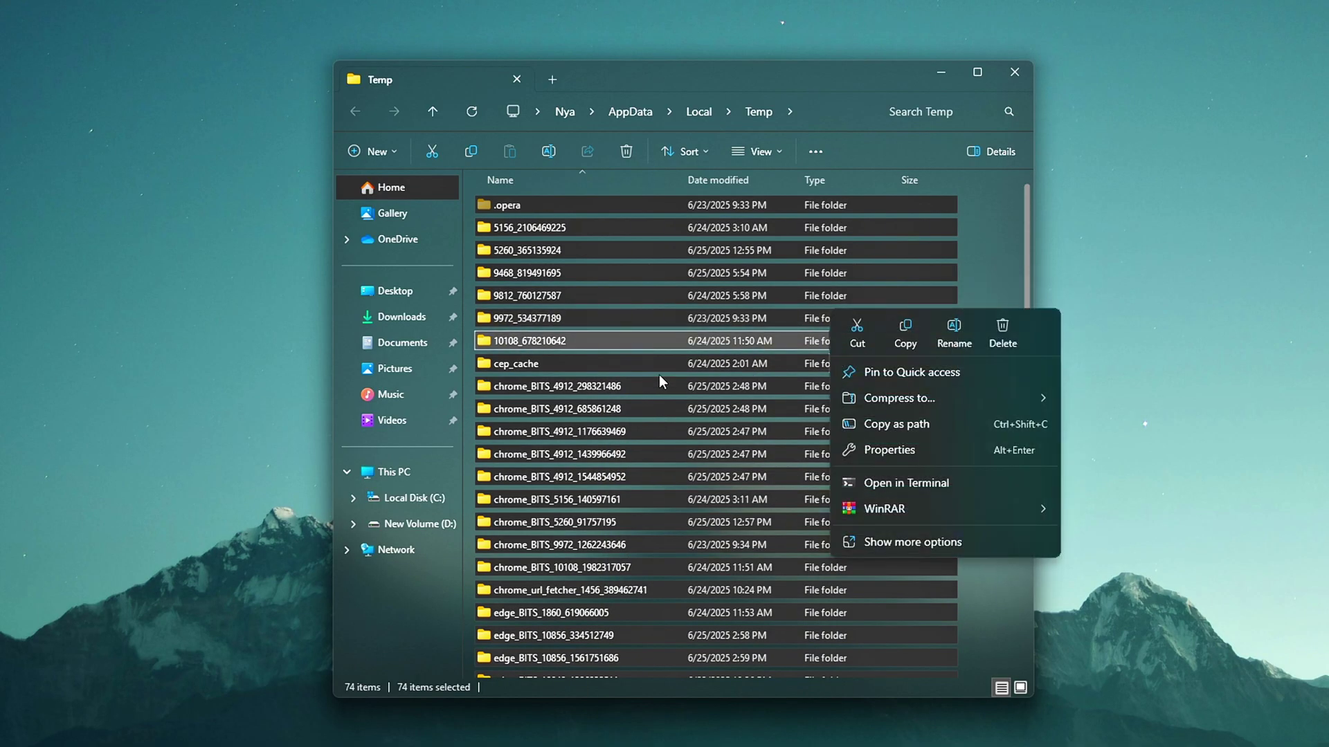
left_click(1000, 266)
- Delete all 74 Temp items, skipping every file still in use
key("ctrl+a")
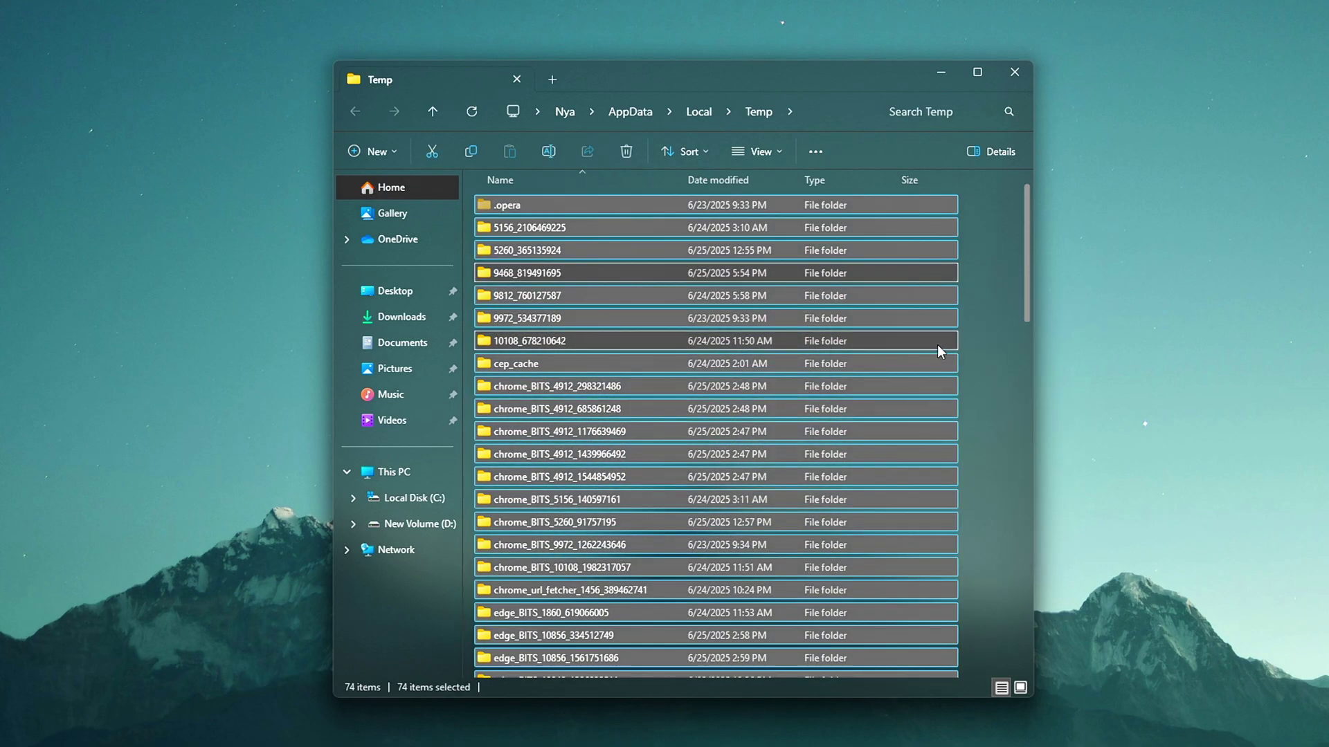
key("Delete")
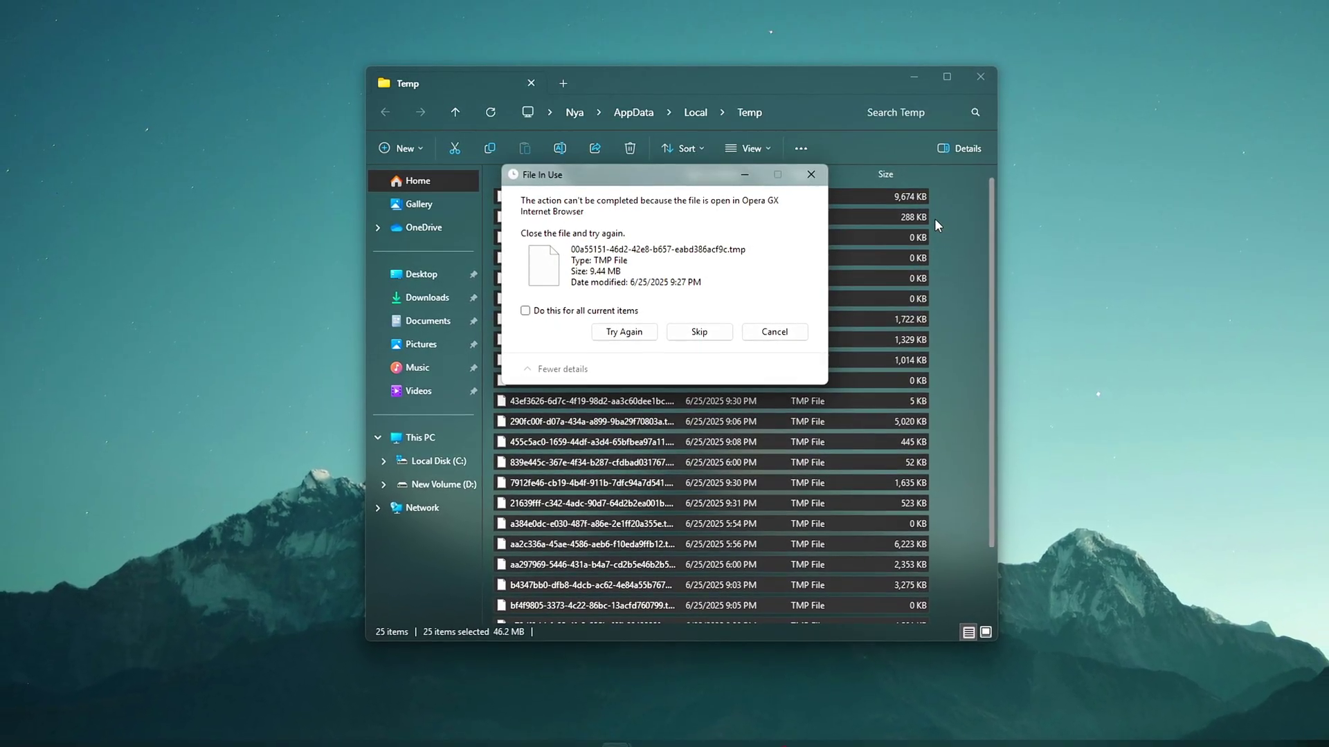
left_click(524, 312)
left_click(699, 331)
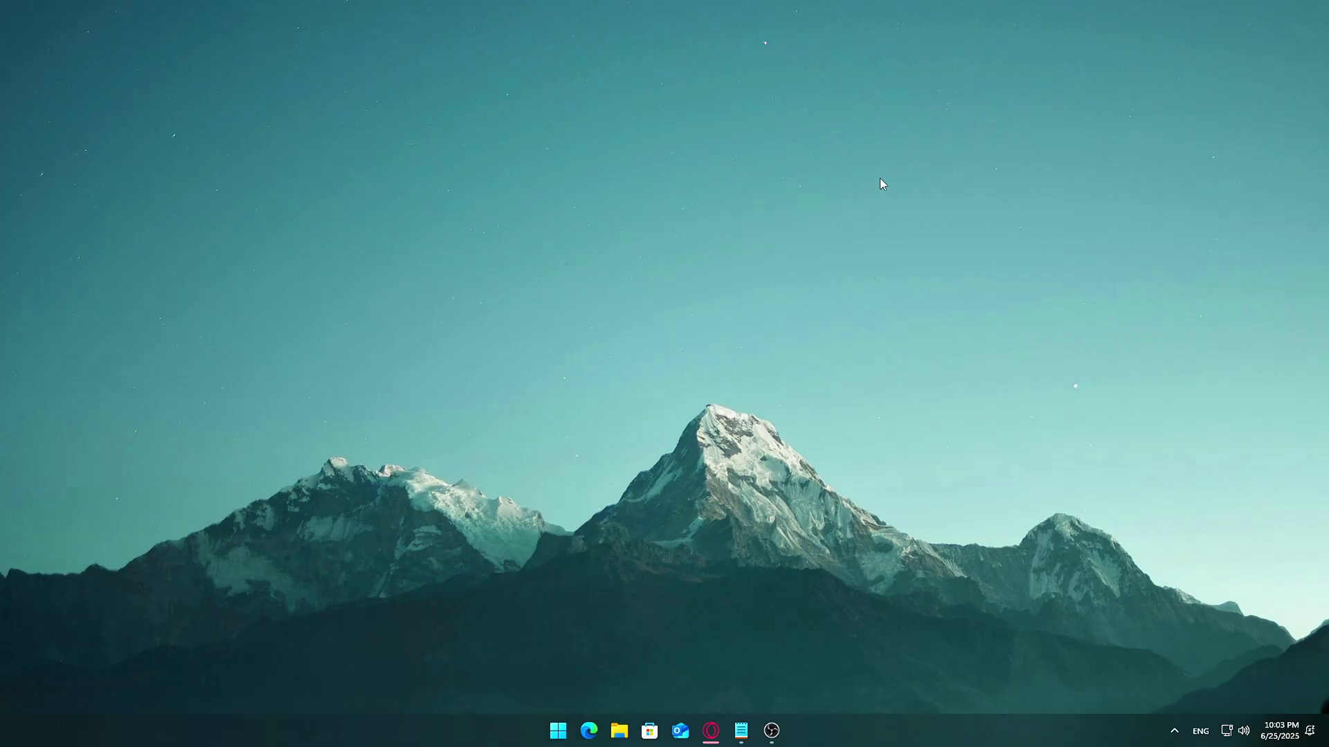
- Run 'temp' from the Run dialog to open the system Temp folder
key("ctrl+F9")
key("super+r")
left_click_drag(156, 566, 713, 274)
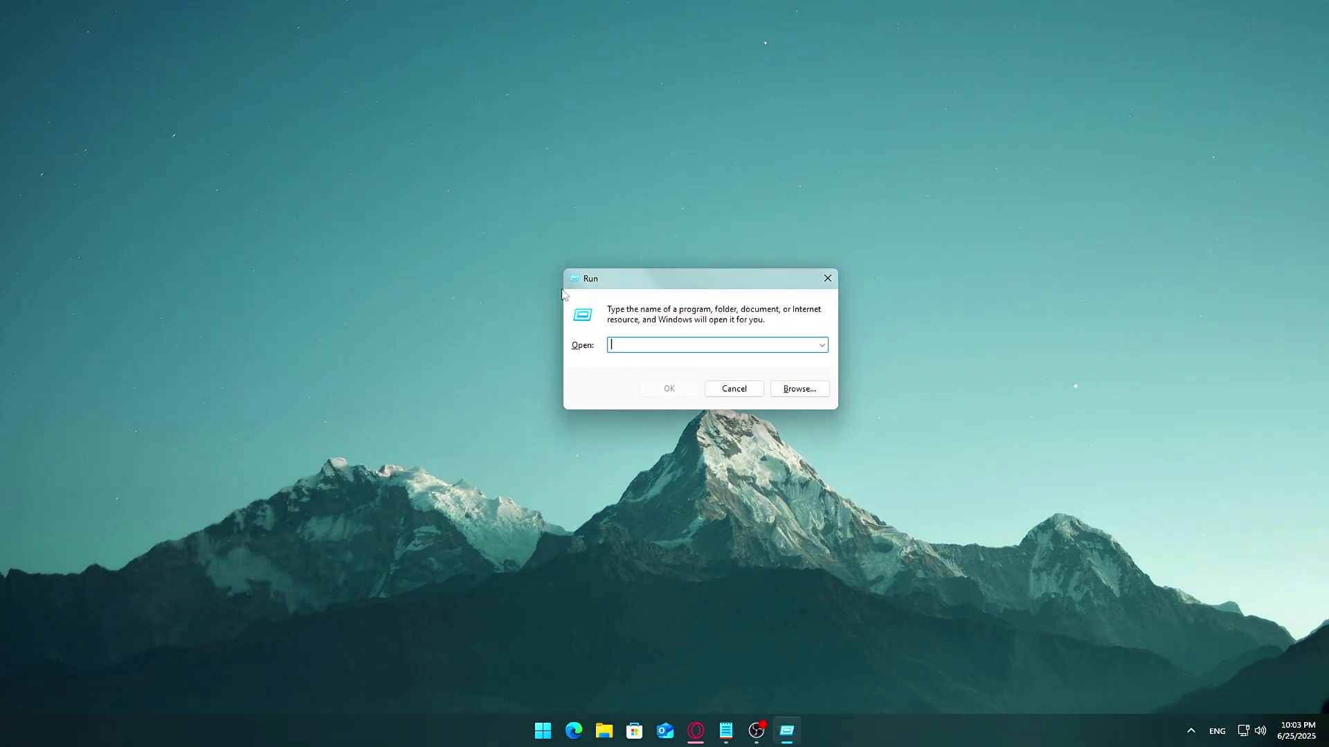
type("temp")
left_click(684, 388)
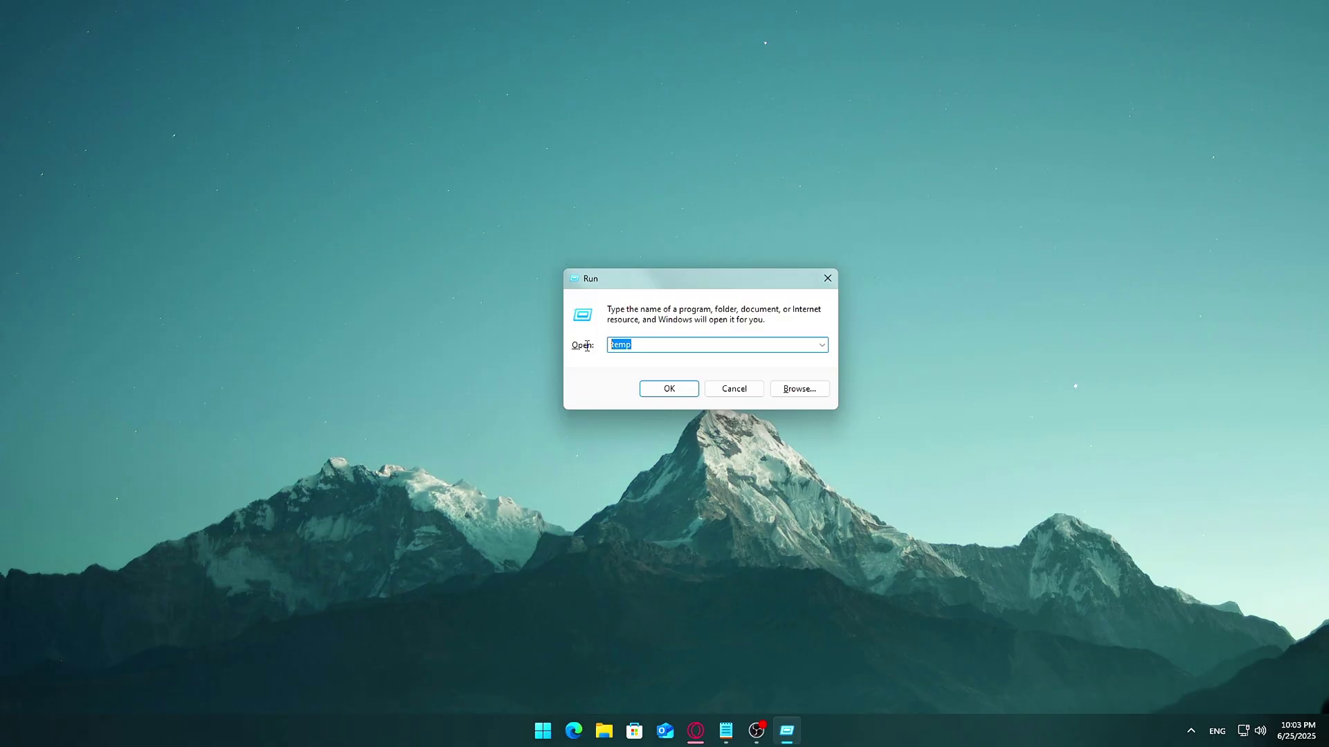
- Select everything in C:\Windows\Temp, including MpSigStub.log, and delete it
left_click(668, 388)
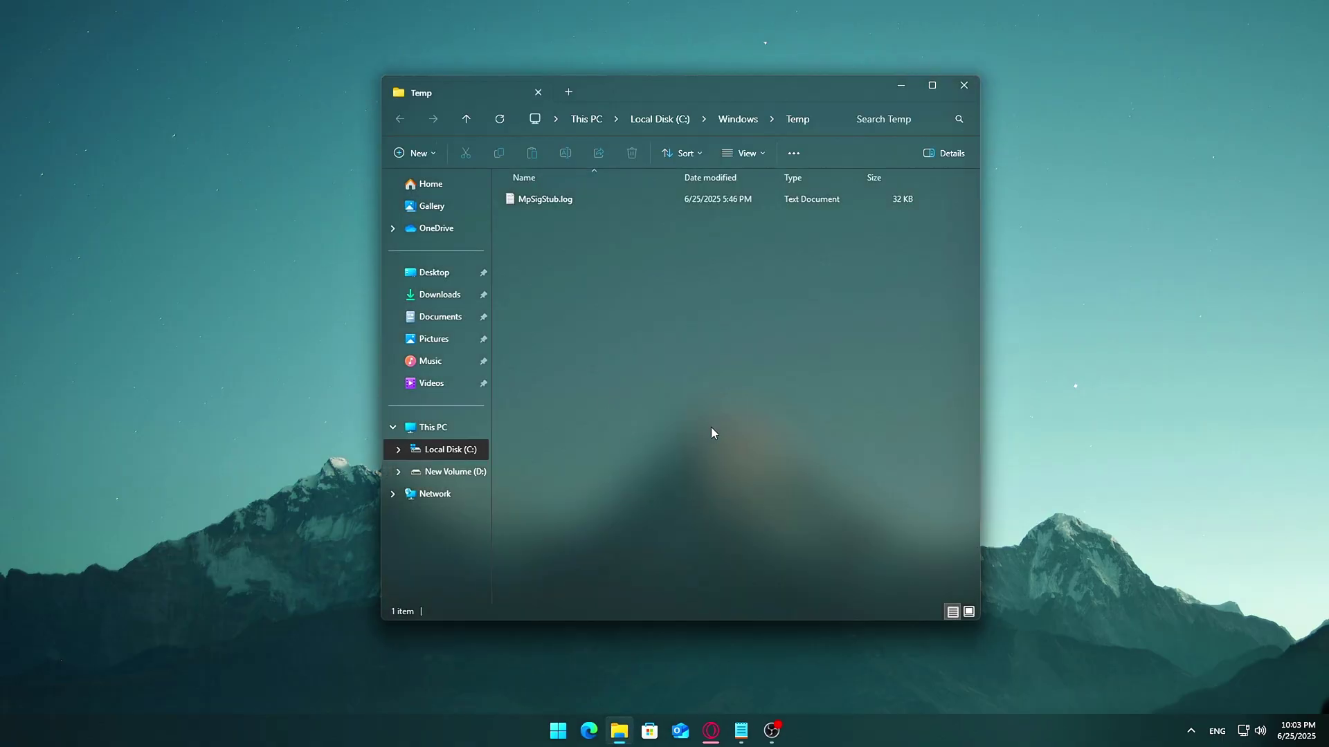
left_click_drag(713, 424, 710, 357)
left_click_drag(732, 430, 758, 301)
key("ctrl+a")
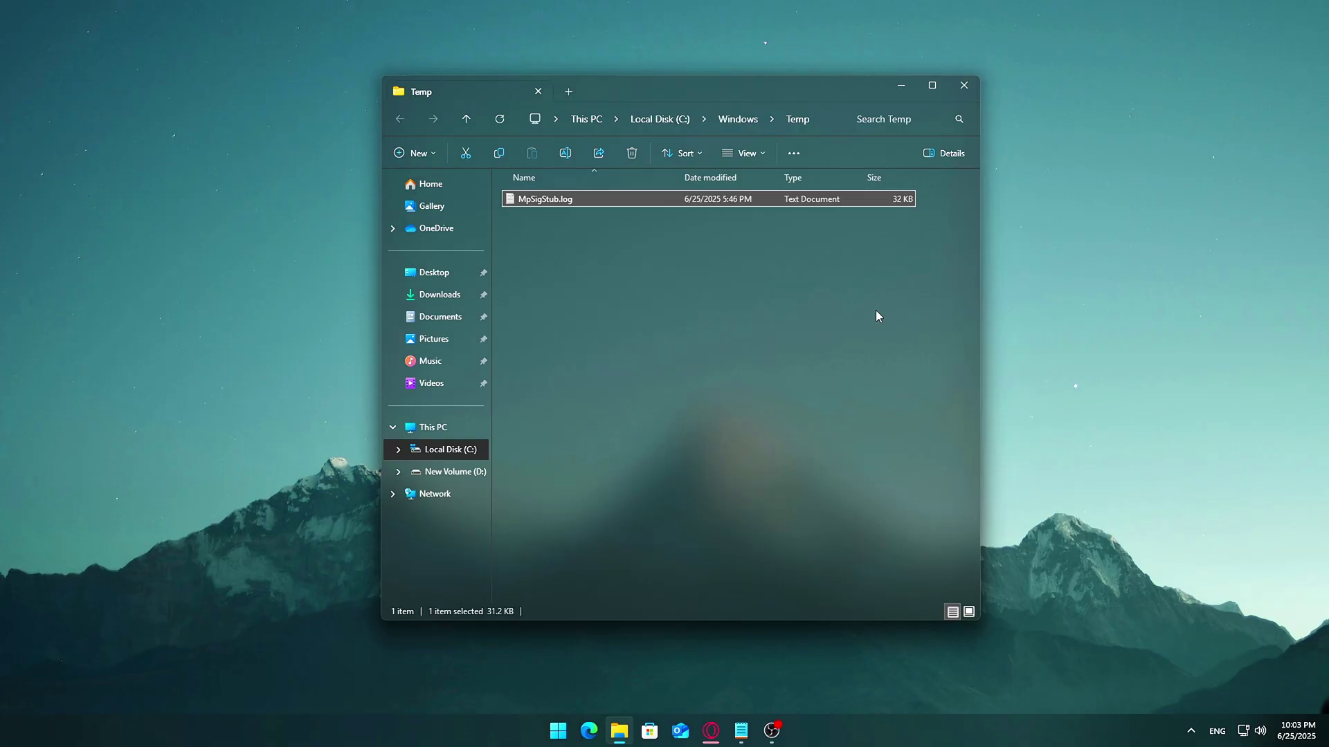
key("Delete")
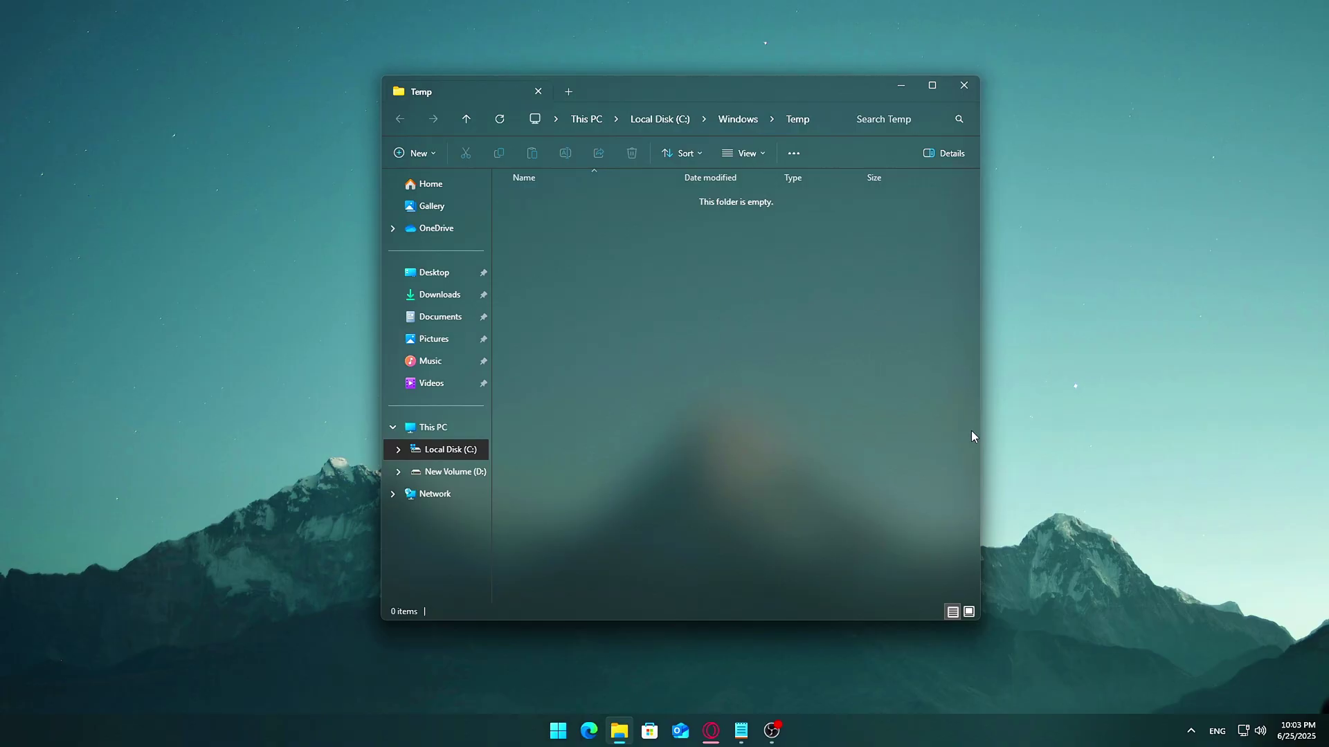
left_click(1088, 412)
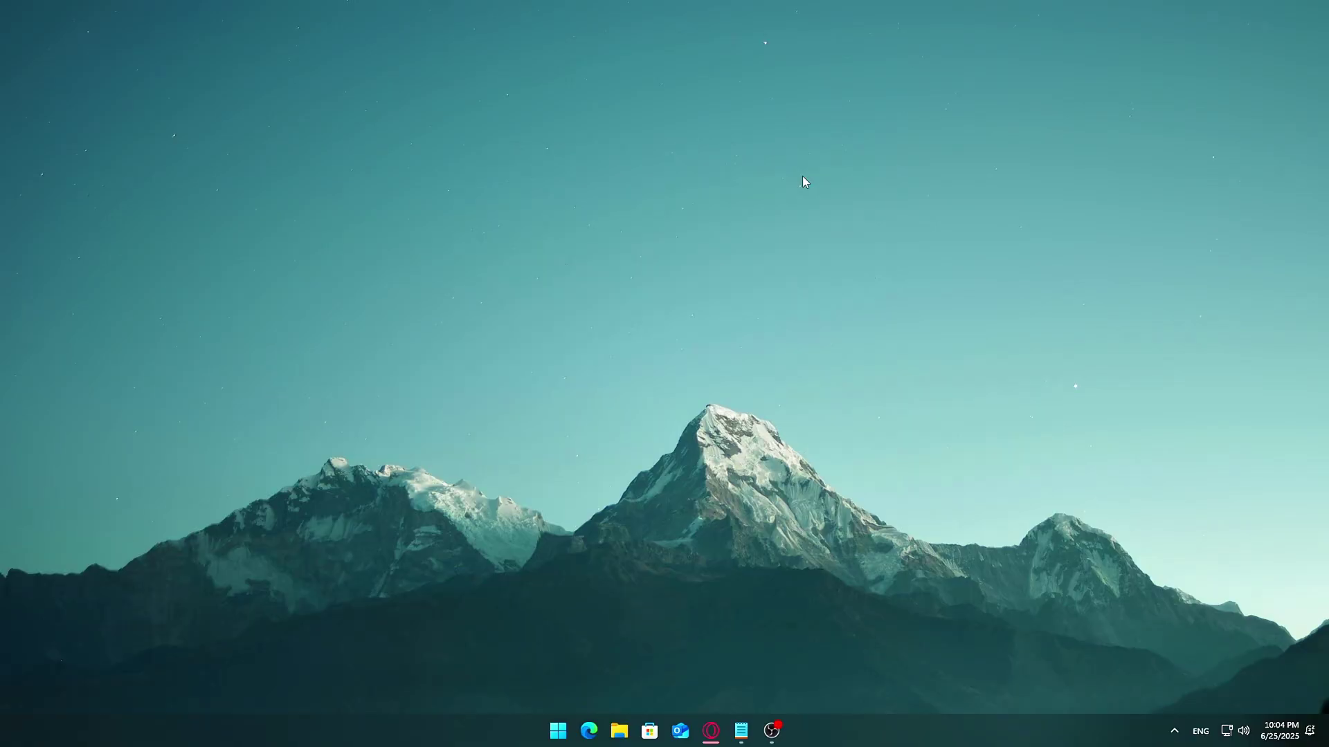
- Run 'prefetch' from the Run dialog to open C:\Windows\Prefetch
key("super+r")
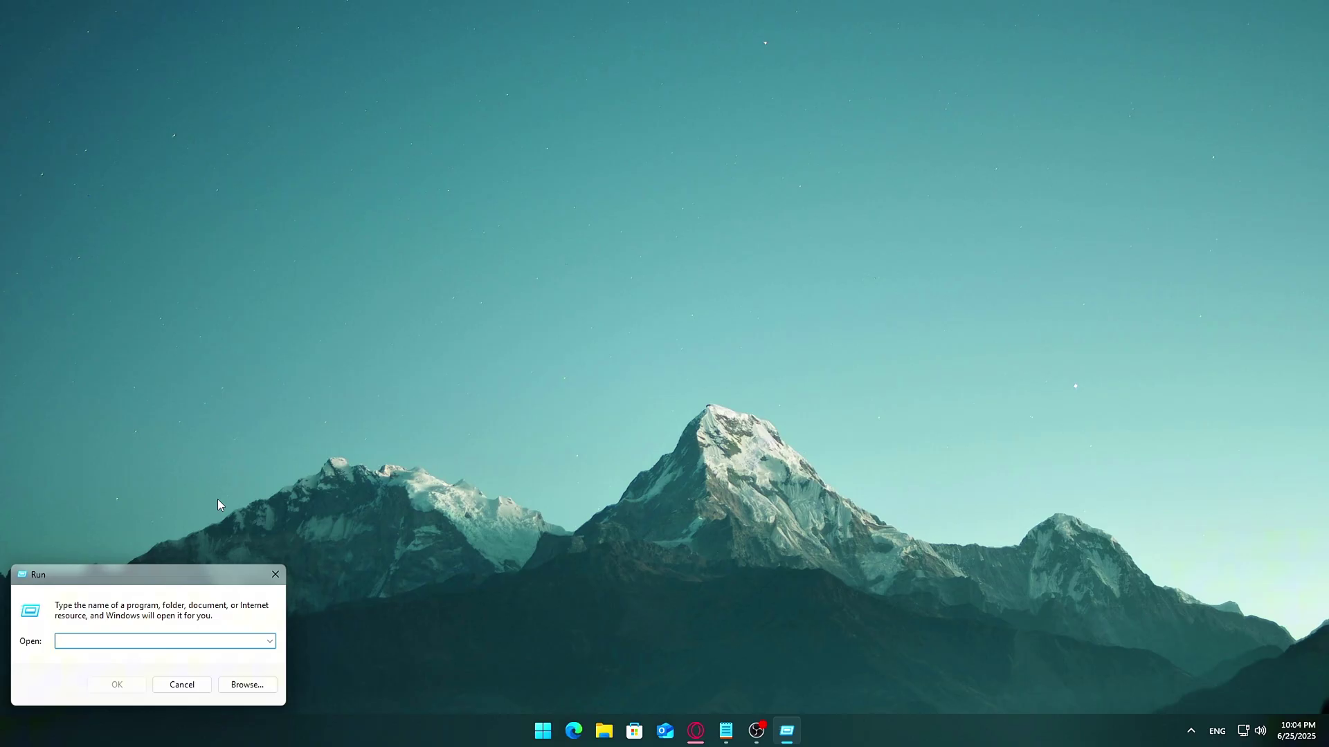
left_click_drag(148, 569, 656, 245)
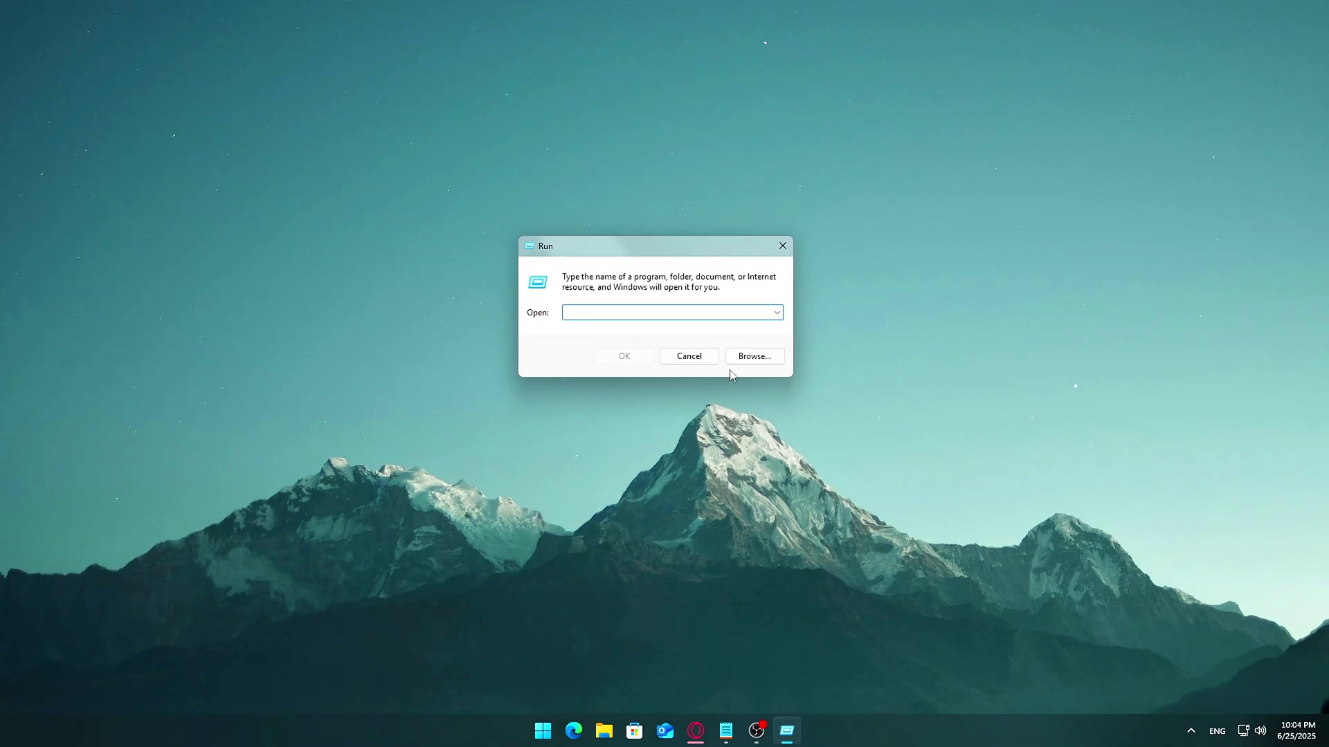
type("prefetch")
left_click(777, 317)
left_click(747, 317)
left_click(611, 361)
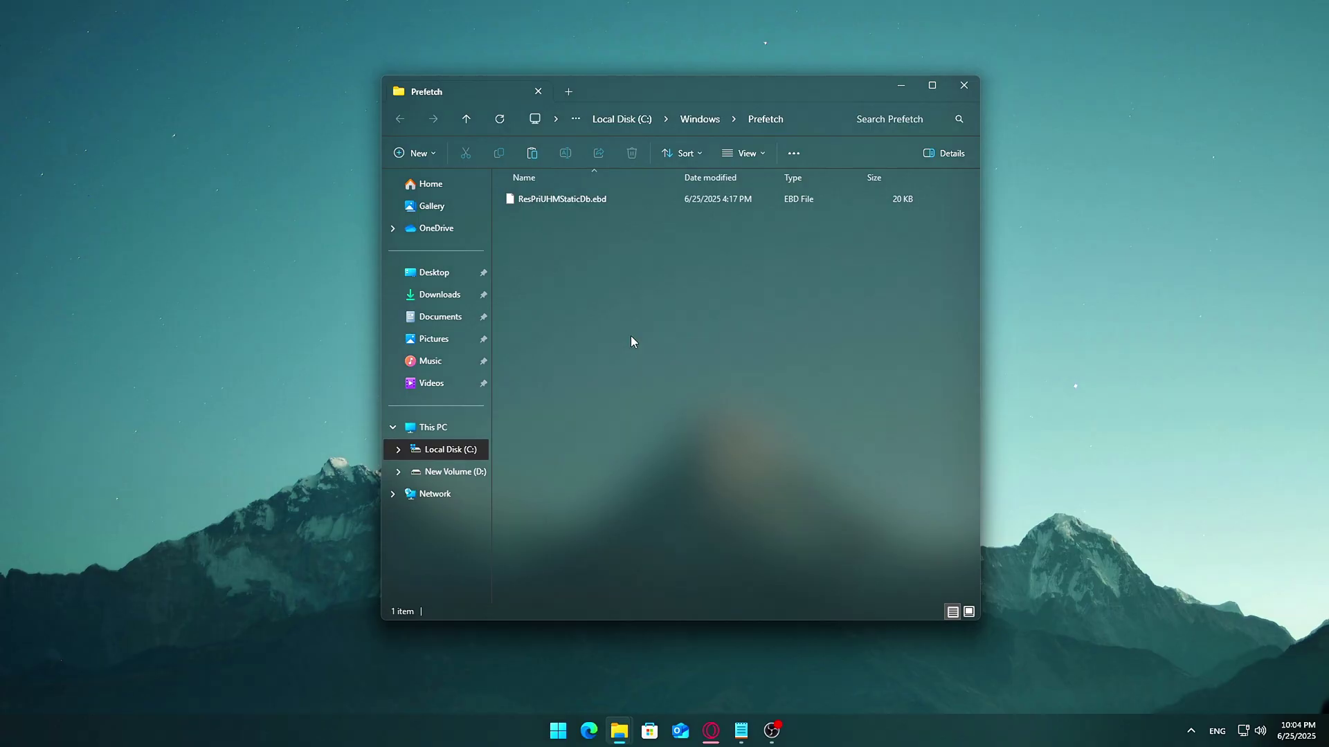
- Box-select ResPriUHMStaticDb.ebd in the Prefetch folder and delete it
scroll(746, 388, "up", 3, "ctrl")
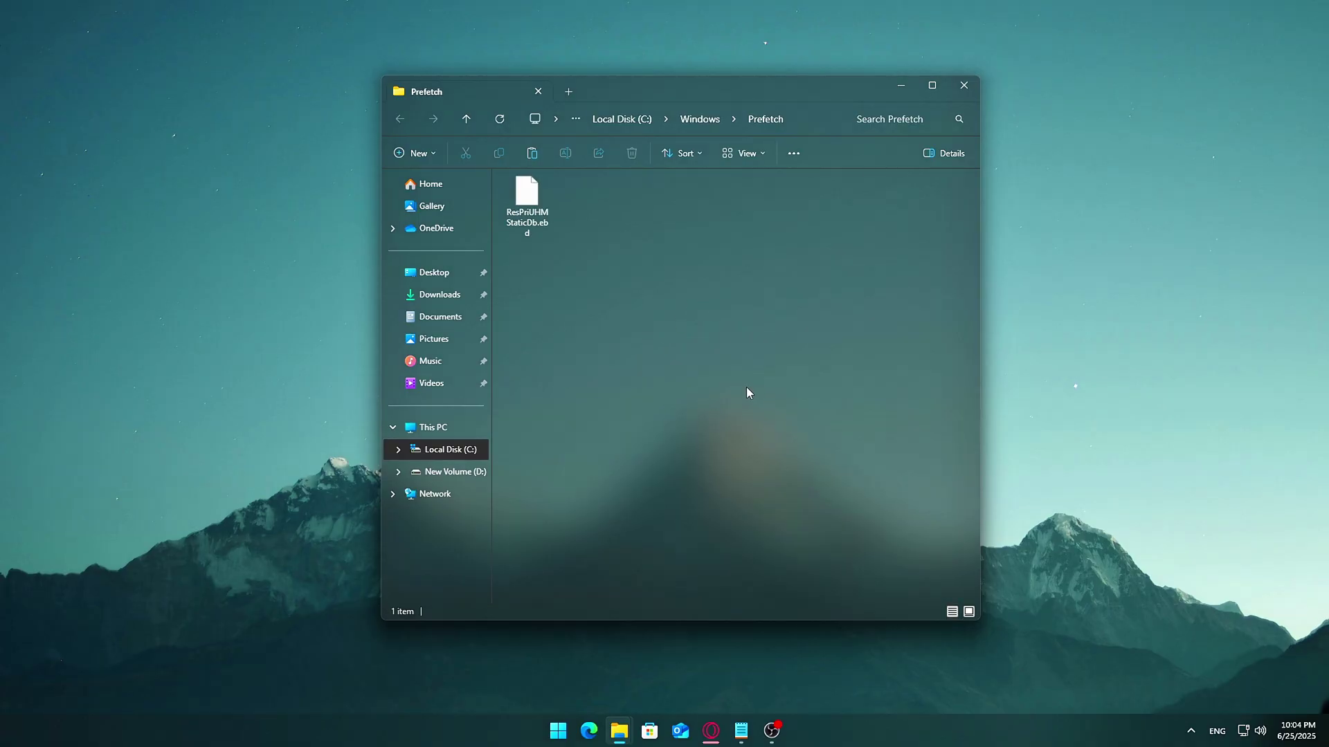
left_click_drag(801, 483, 865, 449)
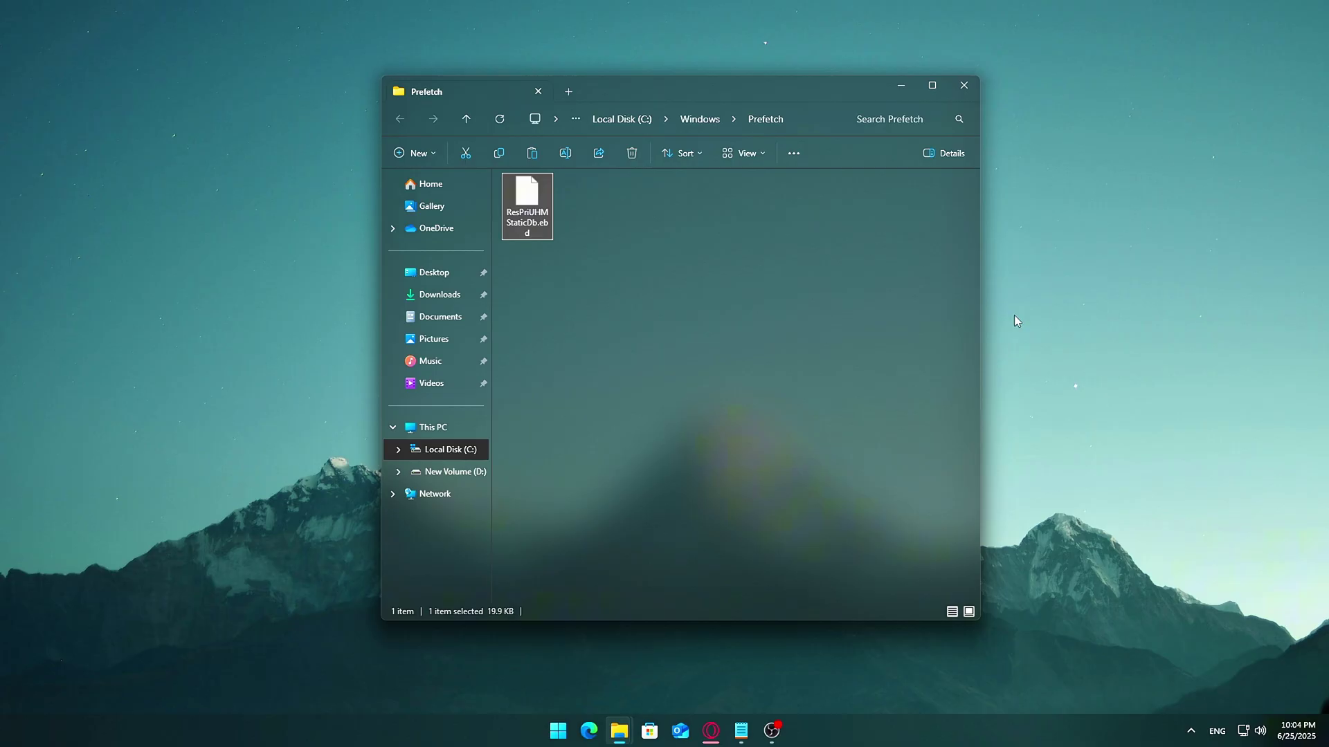
key("Delete")
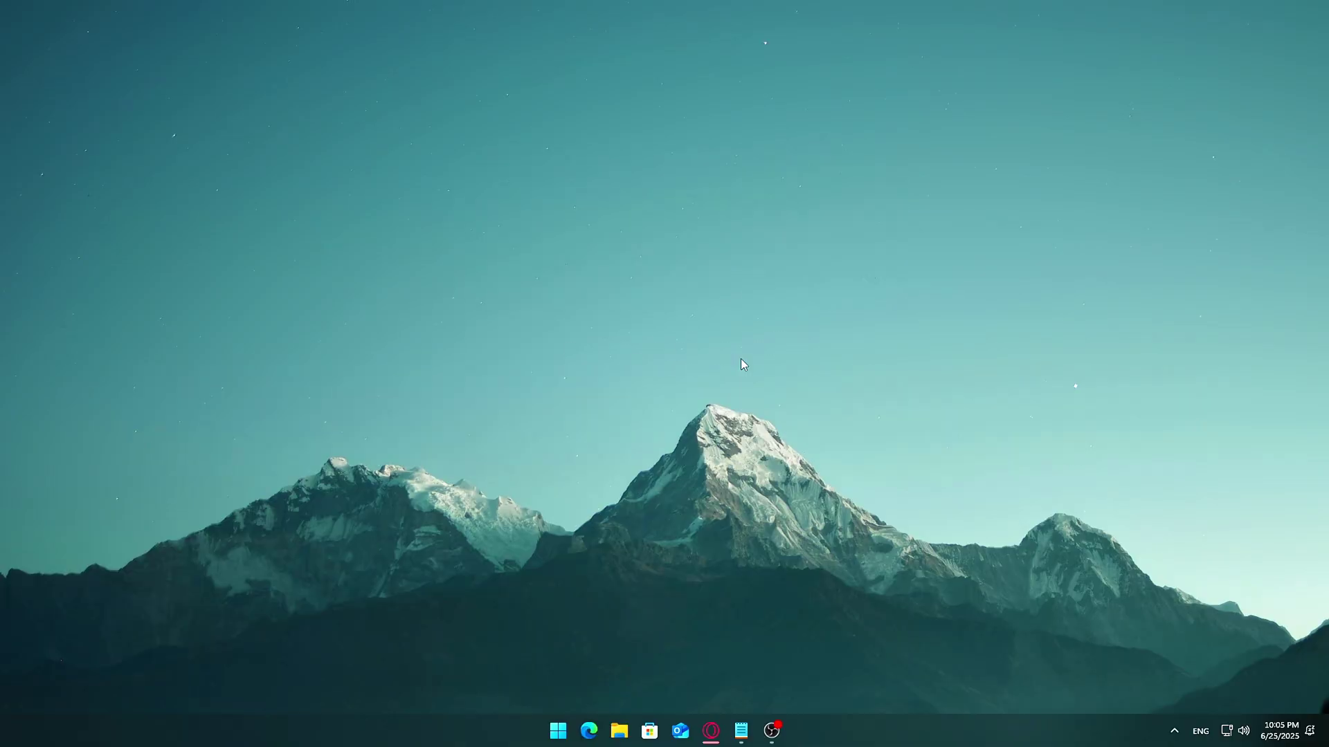
- Open File Explorer and browse to C:\Windows\SoftwareDistribution\Download, which holds seven items
key("super+r")
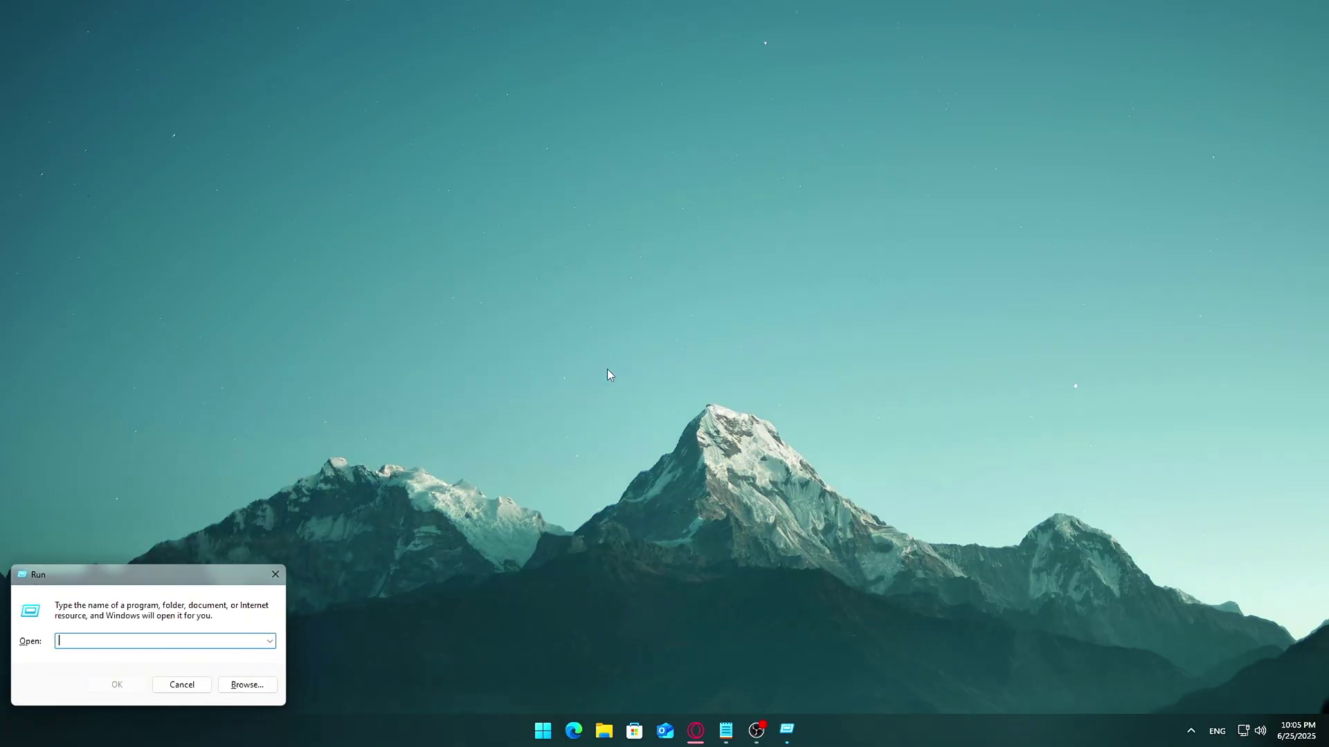
left_click(275, 575)
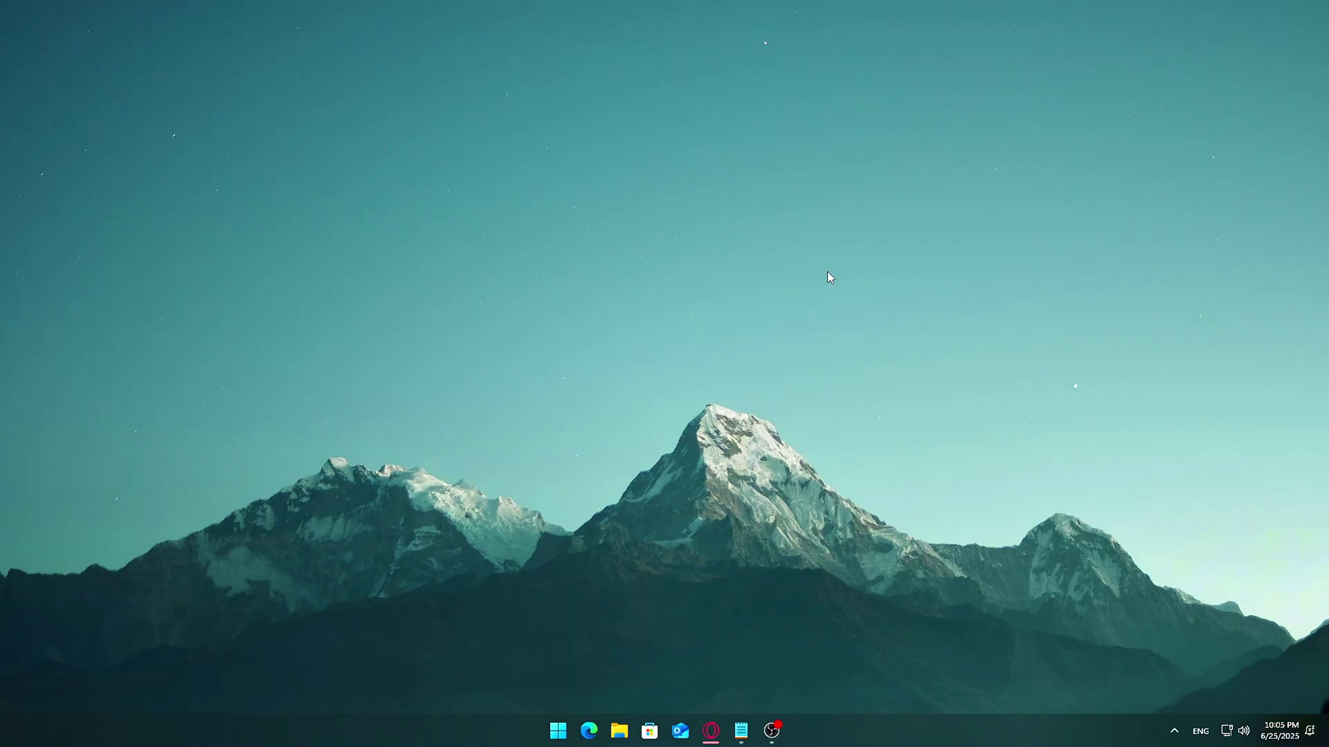
key("super+e")
left_click_drag(699, 178, 623, 94)
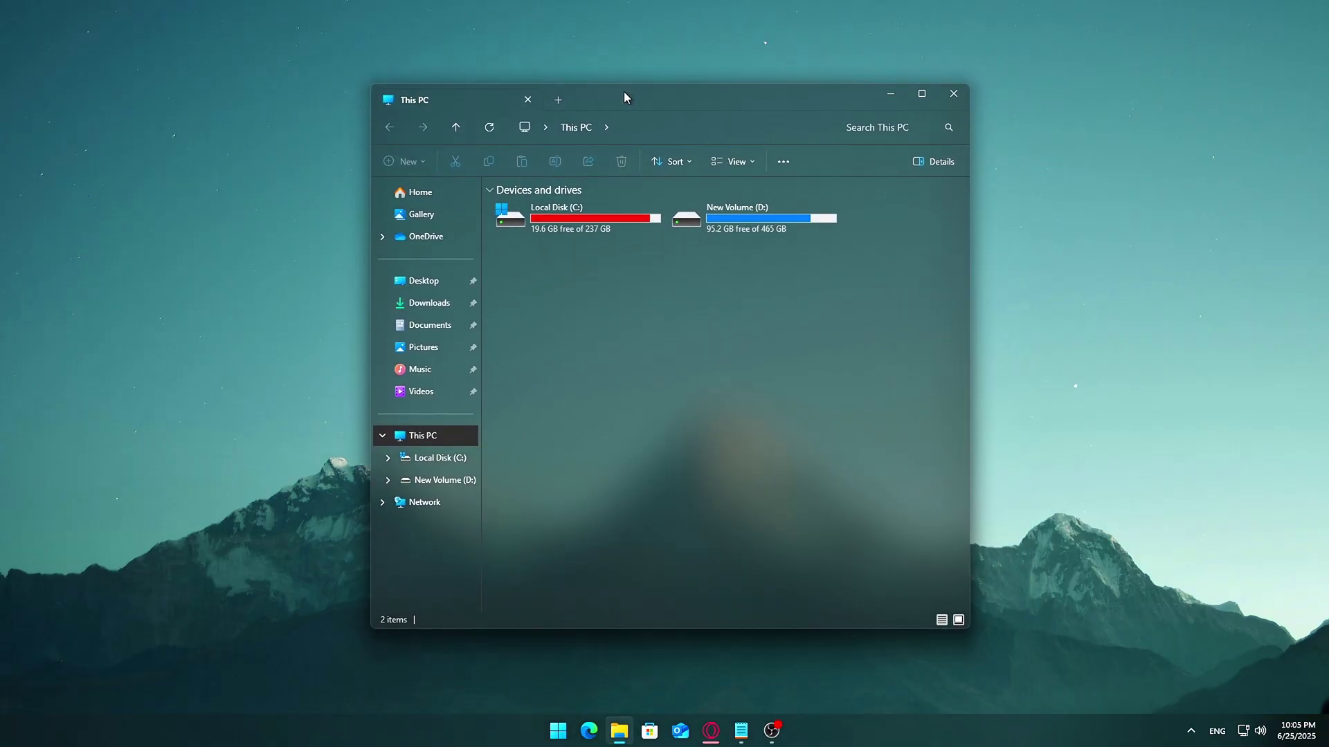
double_click(602, 206)
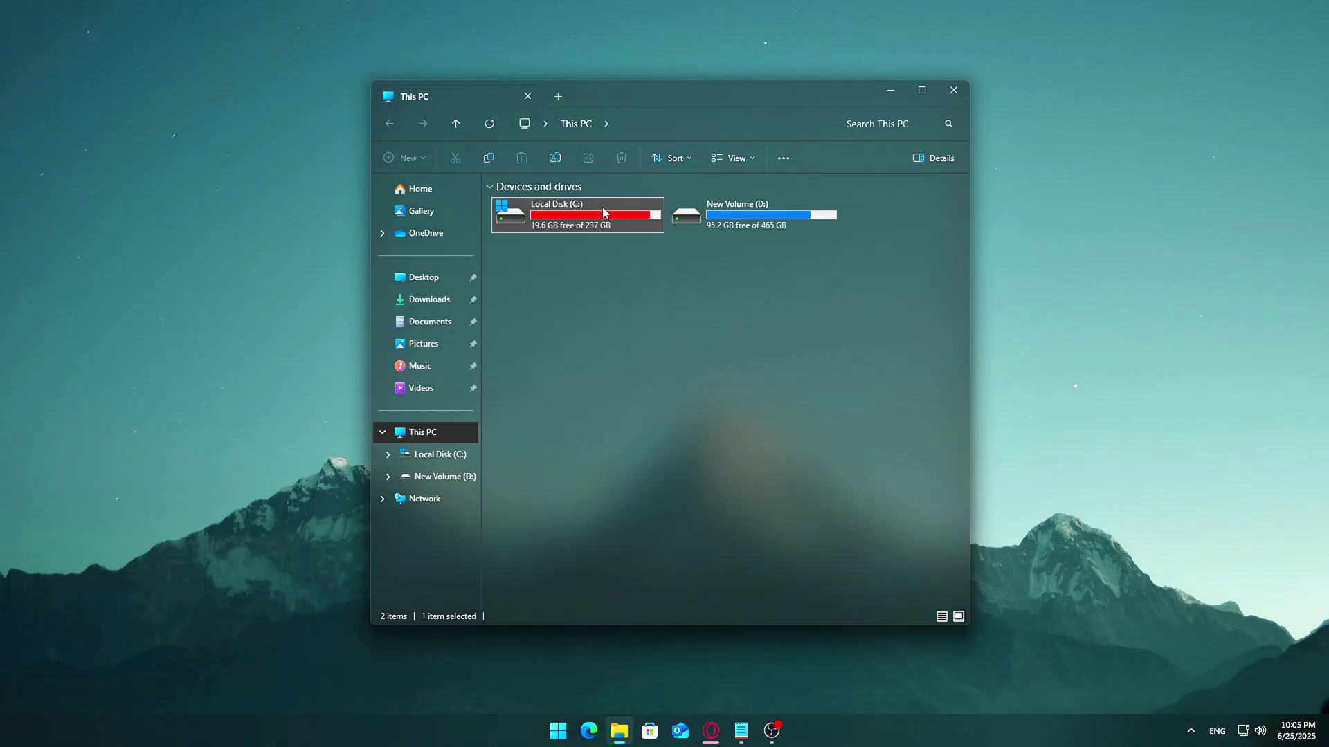
double_click(520, 454)
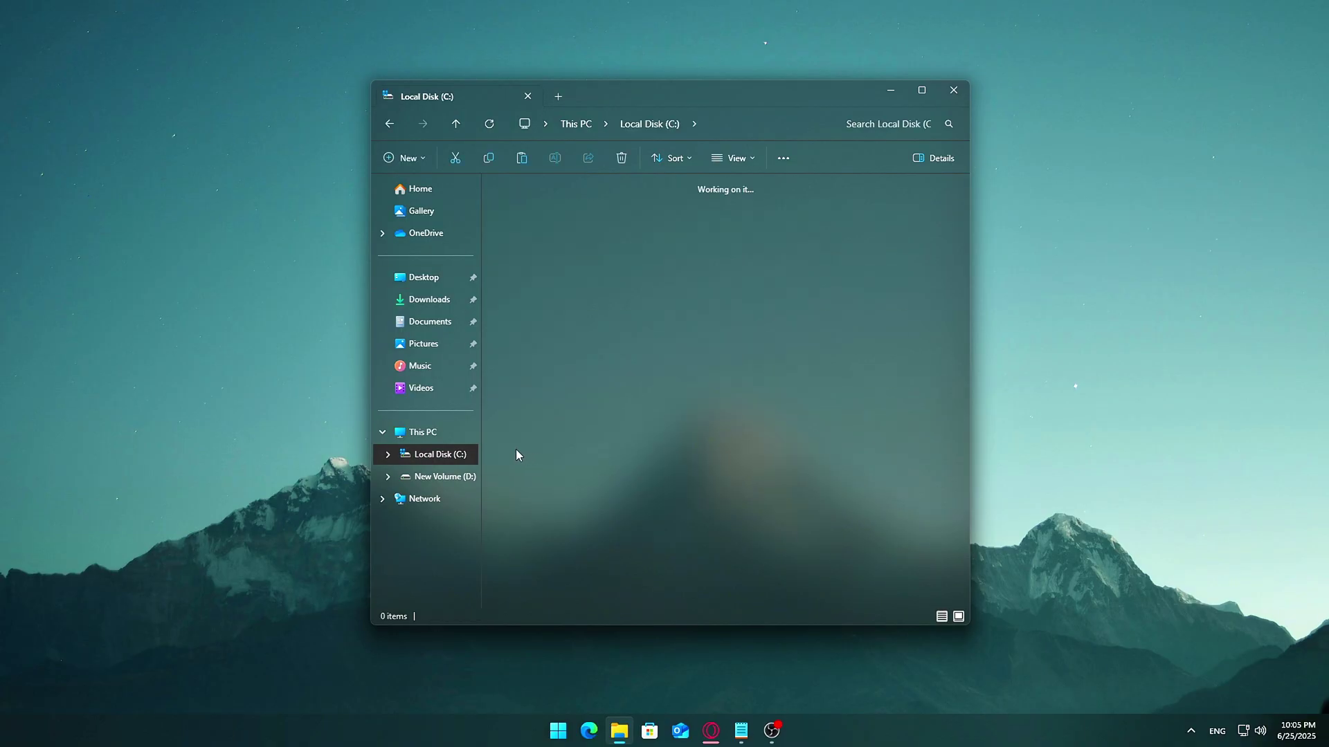
double_click(932, 544)
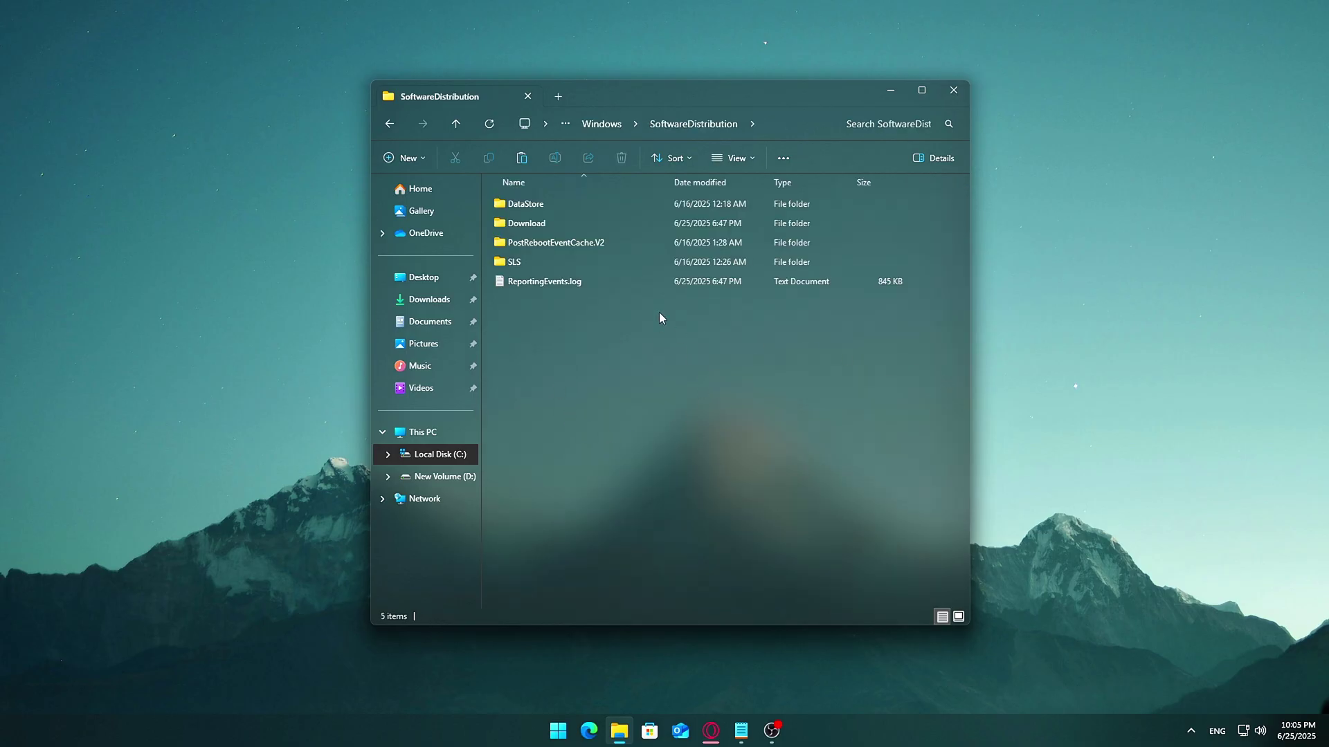
double_click(568, 223)
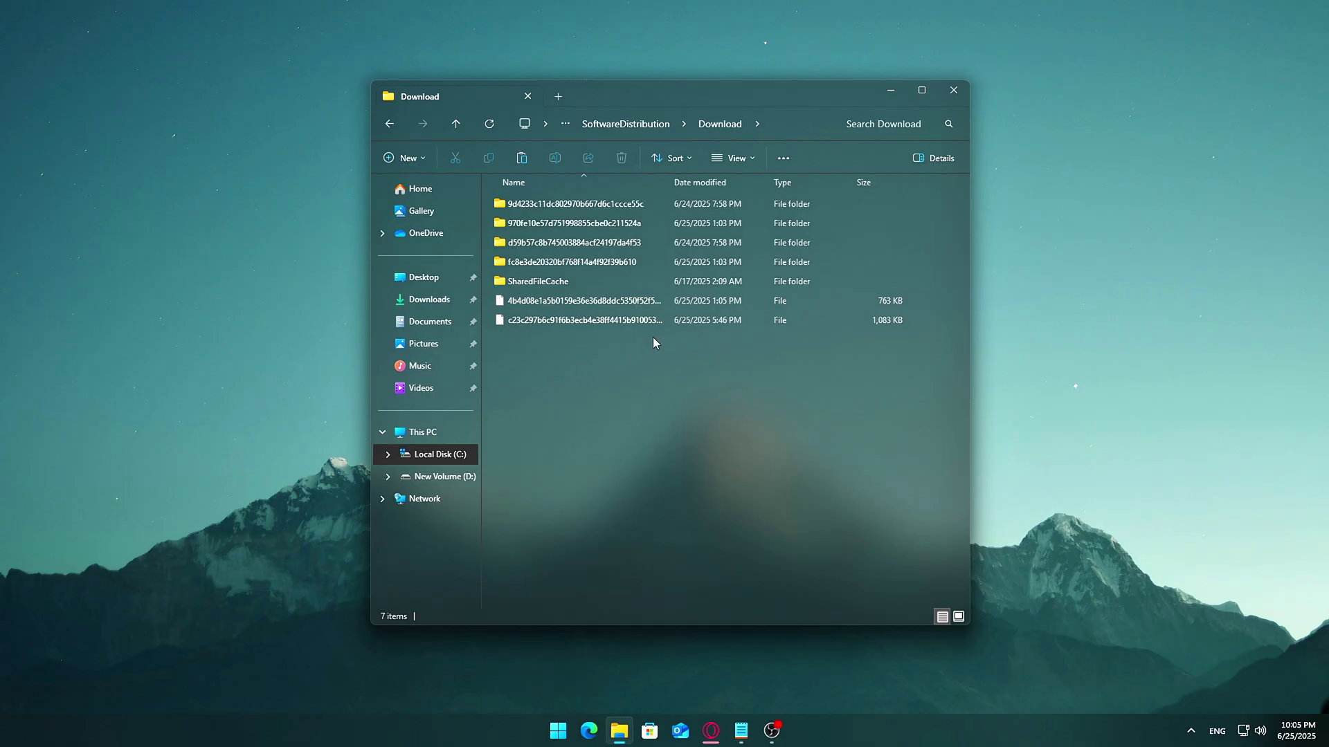
- Select all seven items in SoftwareDistribution\Download and delete them, approving the administrator prompt
left_click_drag(662, 561, 870, 673)
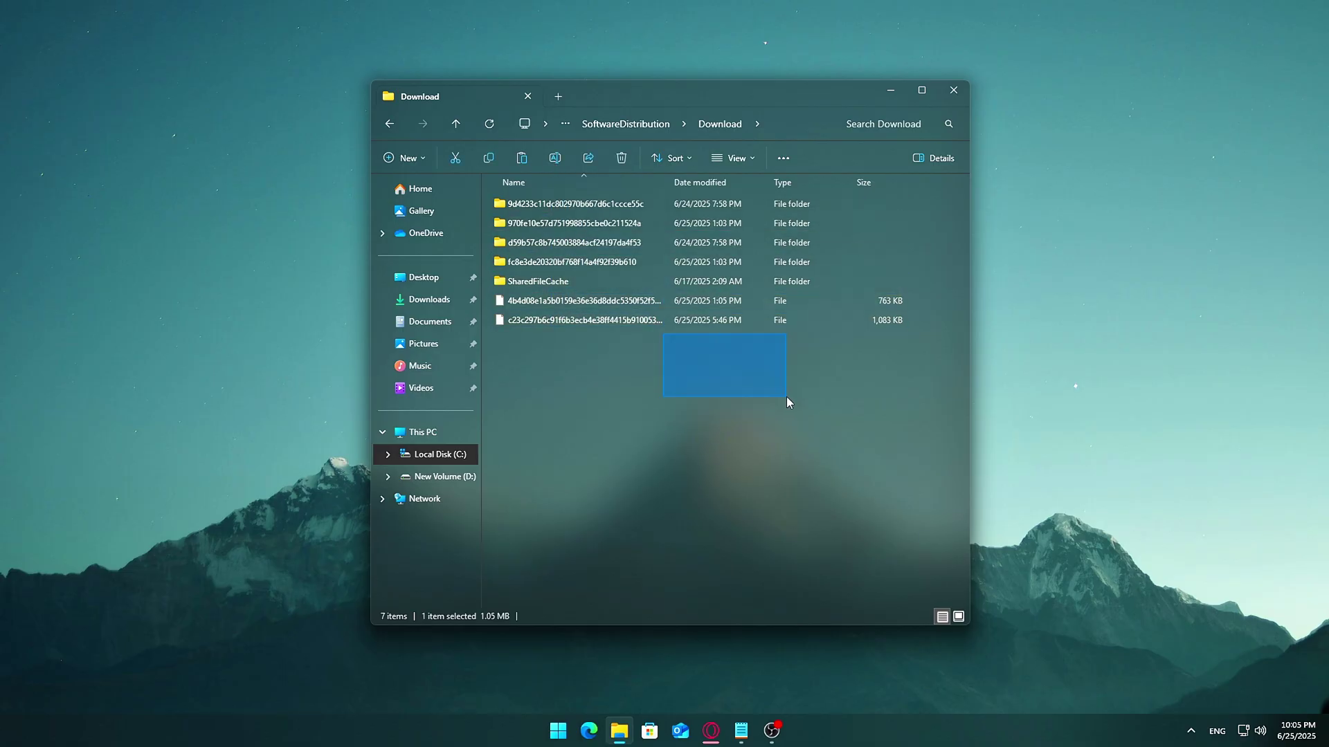
left_click_drag(787, 403, 777, 321)
key("ctrl+a")
key("Delete")
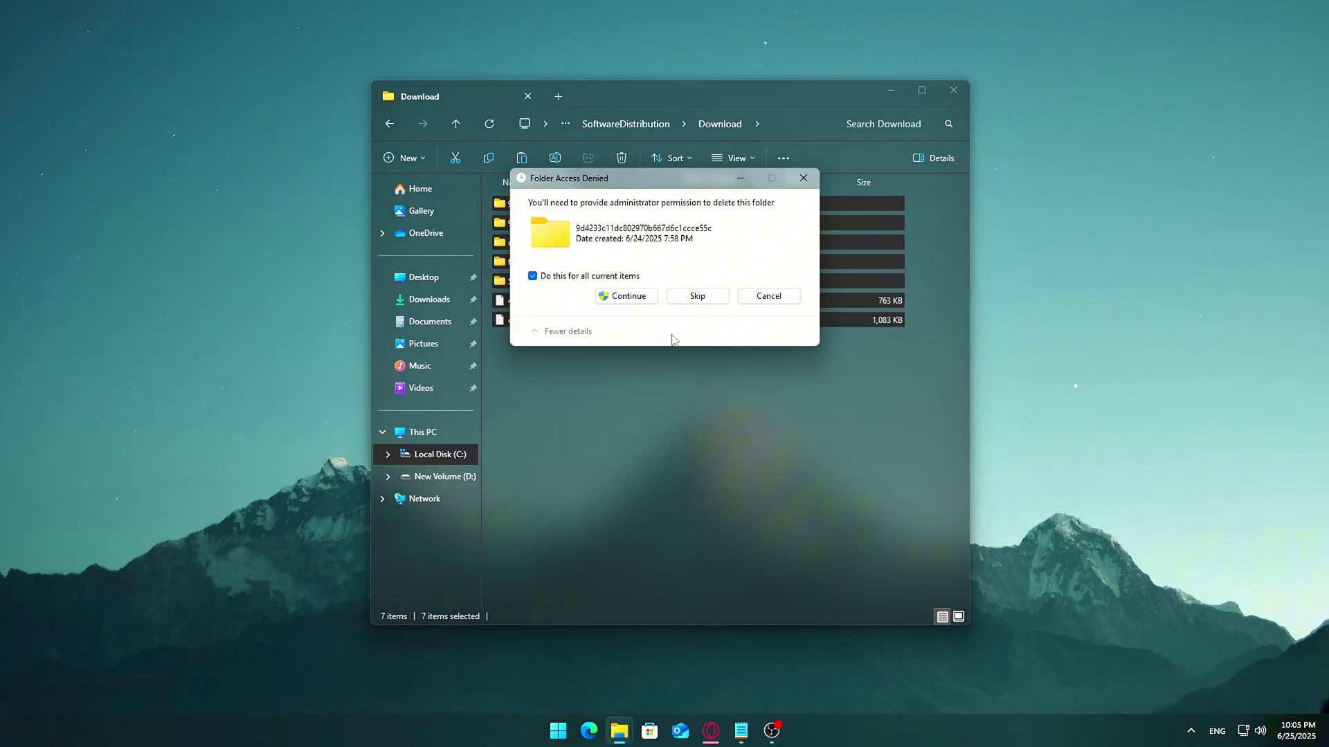
left_click(626, 296)
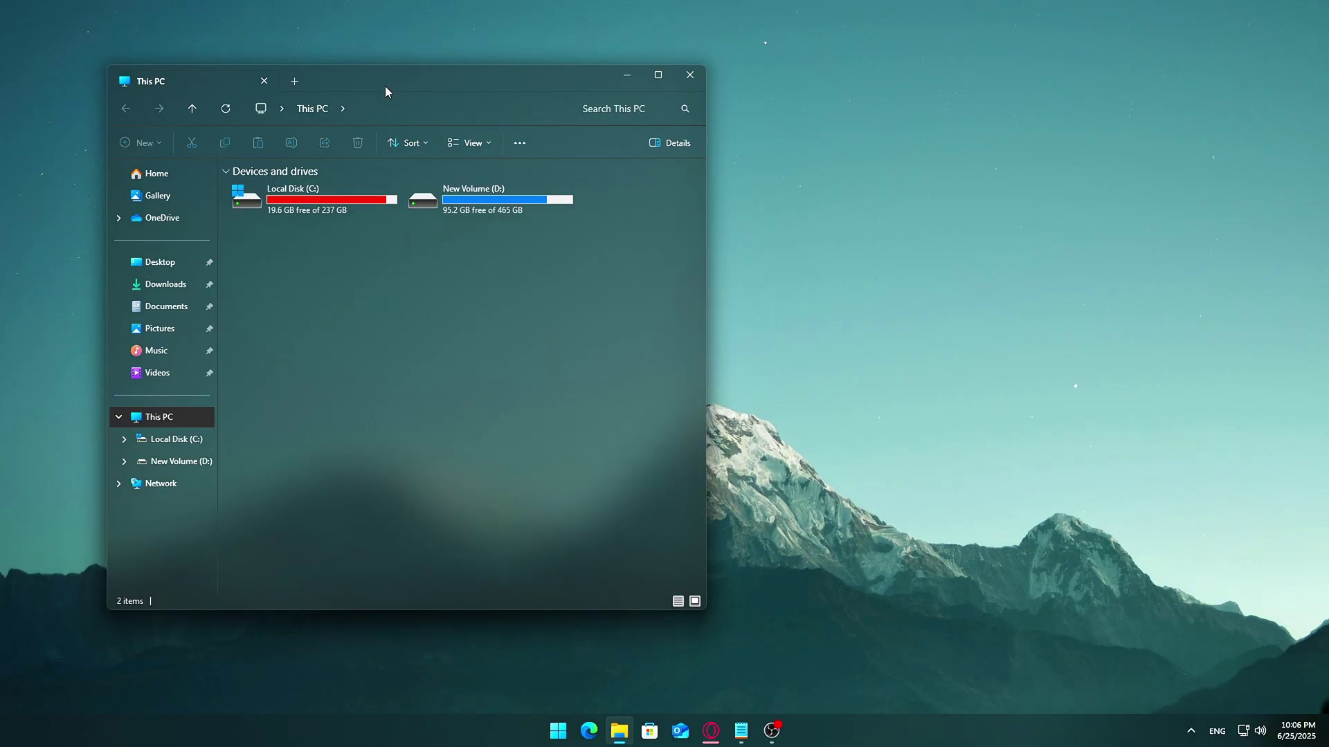
- Reopen File Explorer on This PC and open Folder Options from the See more menu
left_click(706, 74)
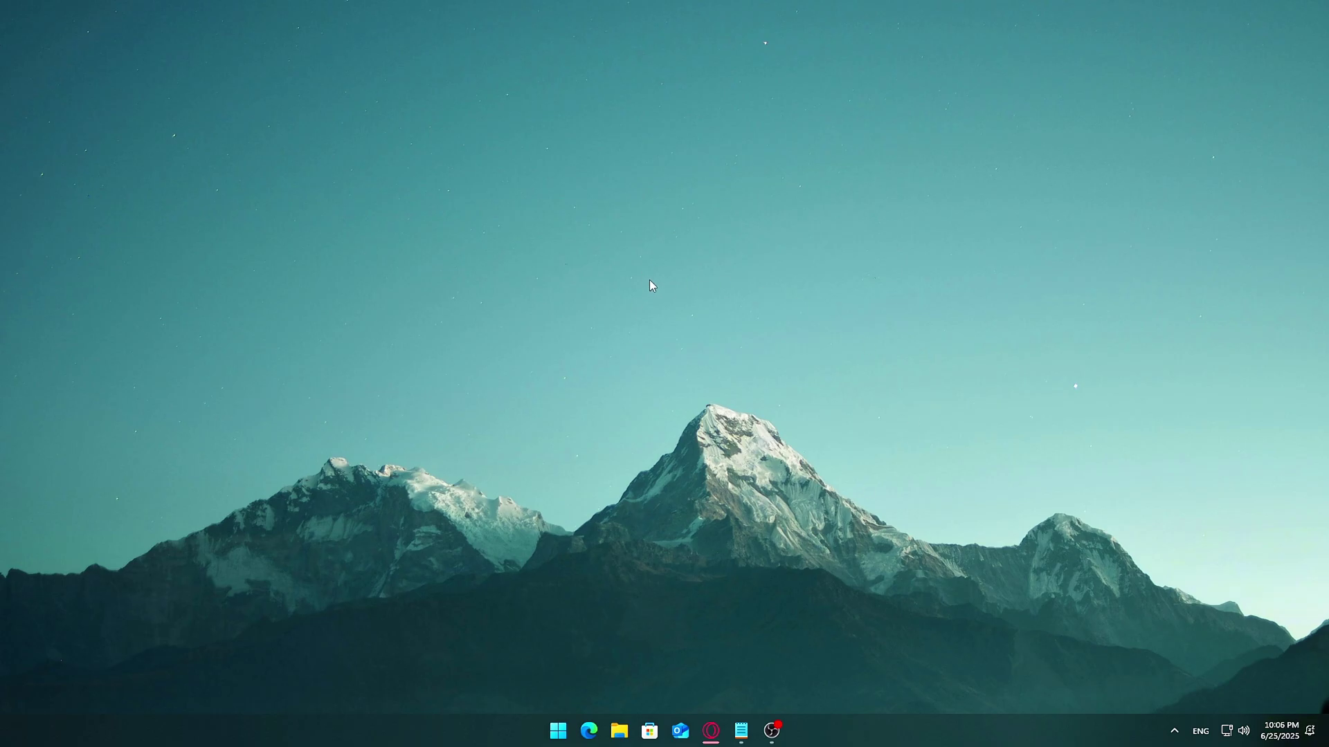
key("super+e")
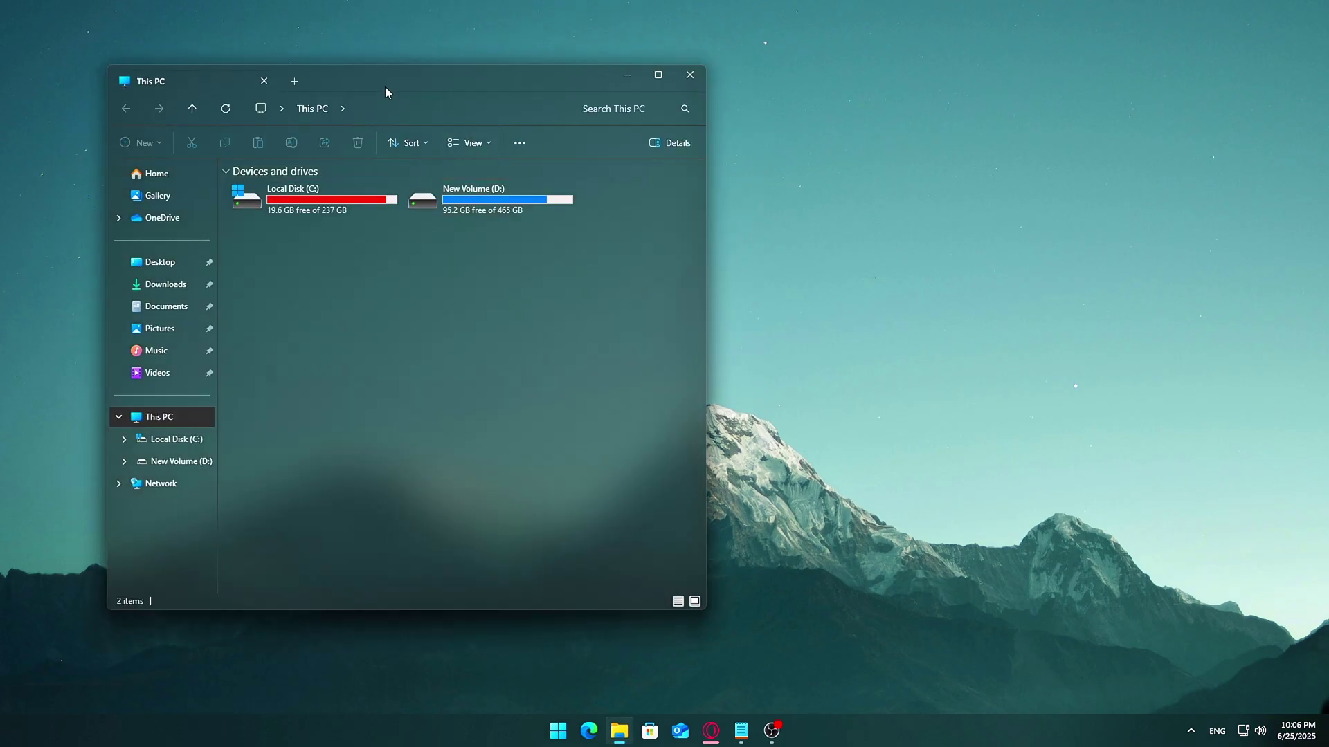
left_click_drag(380, 81, 645, 88)
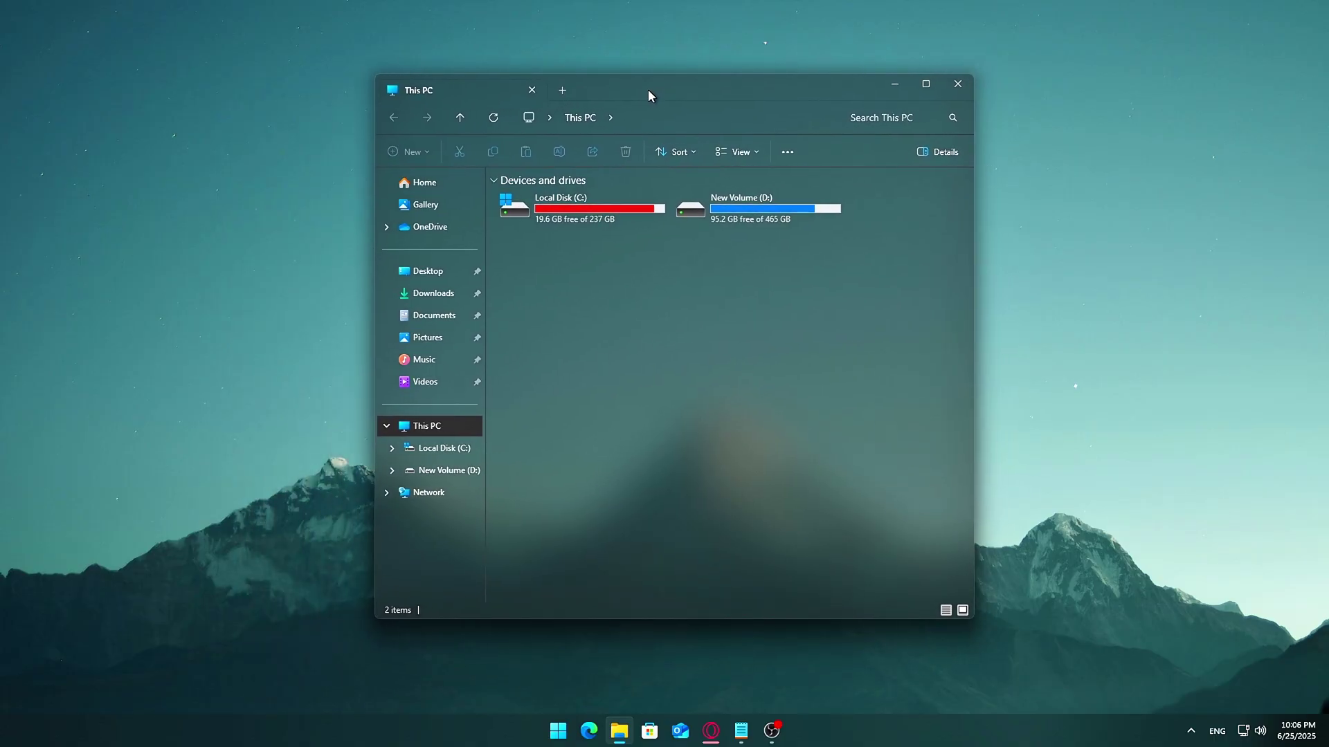
left_click(788, 152)
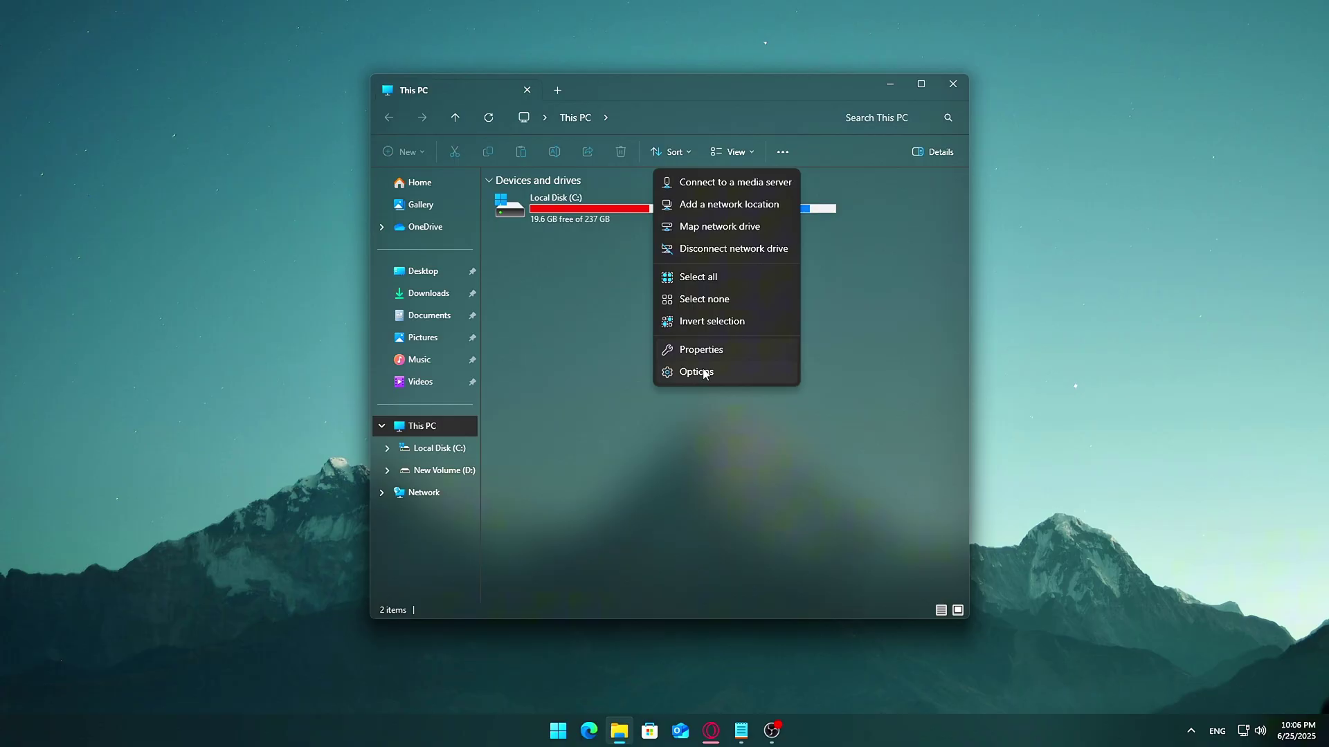
left_click(763, 374)
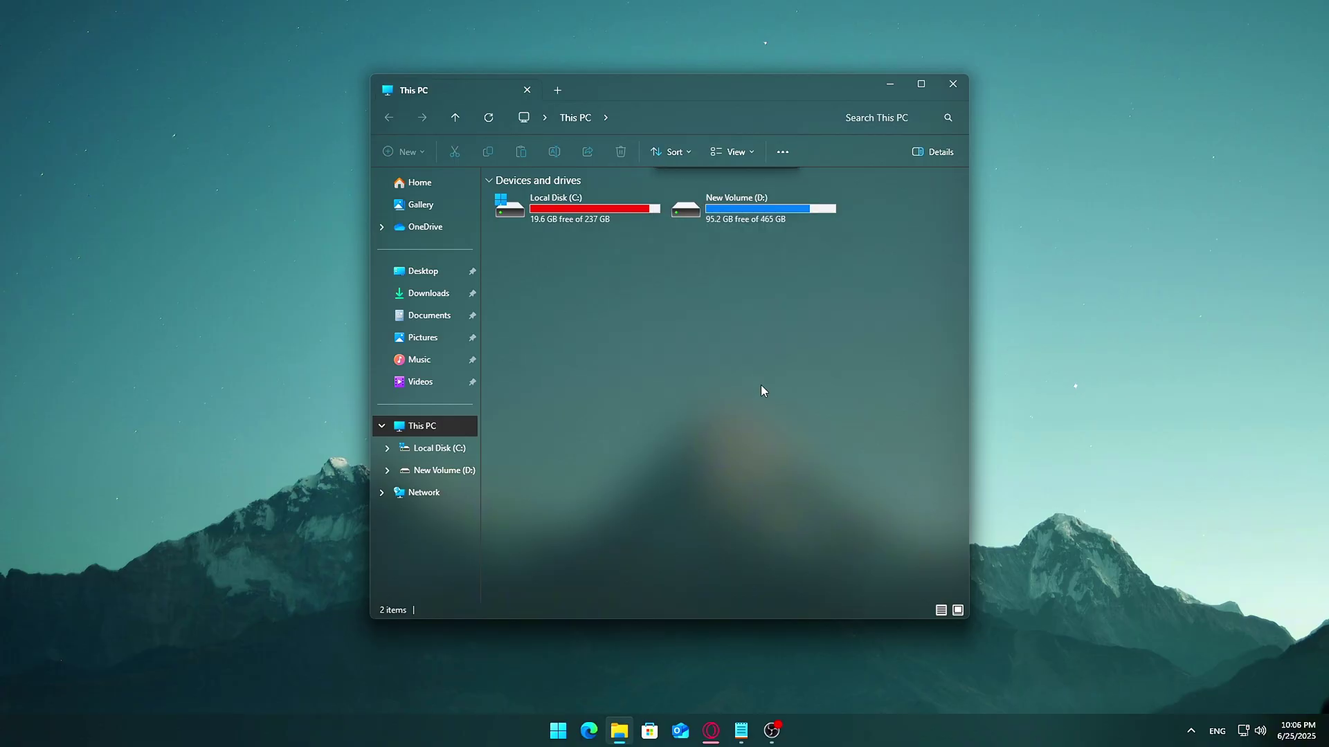
left_click_drag(520, 195, 708, 262)
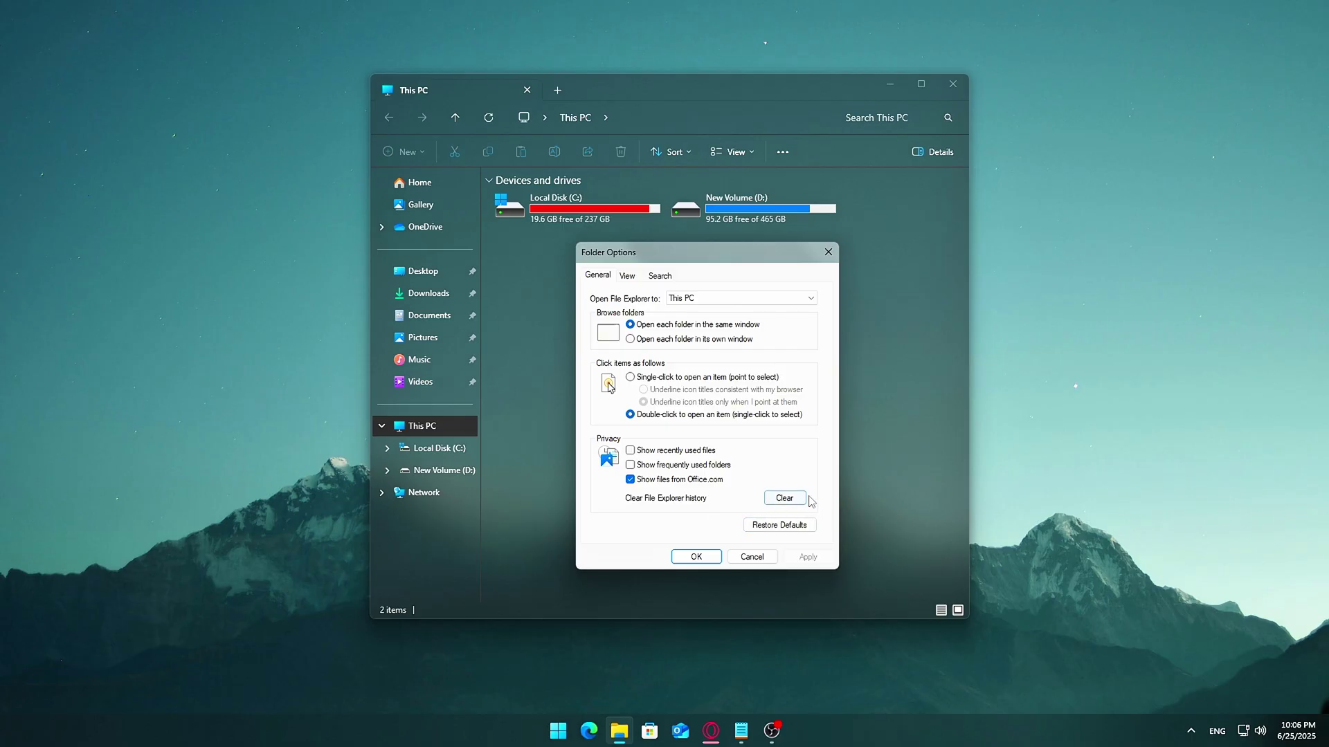
- Clear the File Explorer history, close Folder Options with OK, and close File Explorer
left_click(768, 500)
left_click(696, 557)
left_click(953, 84)
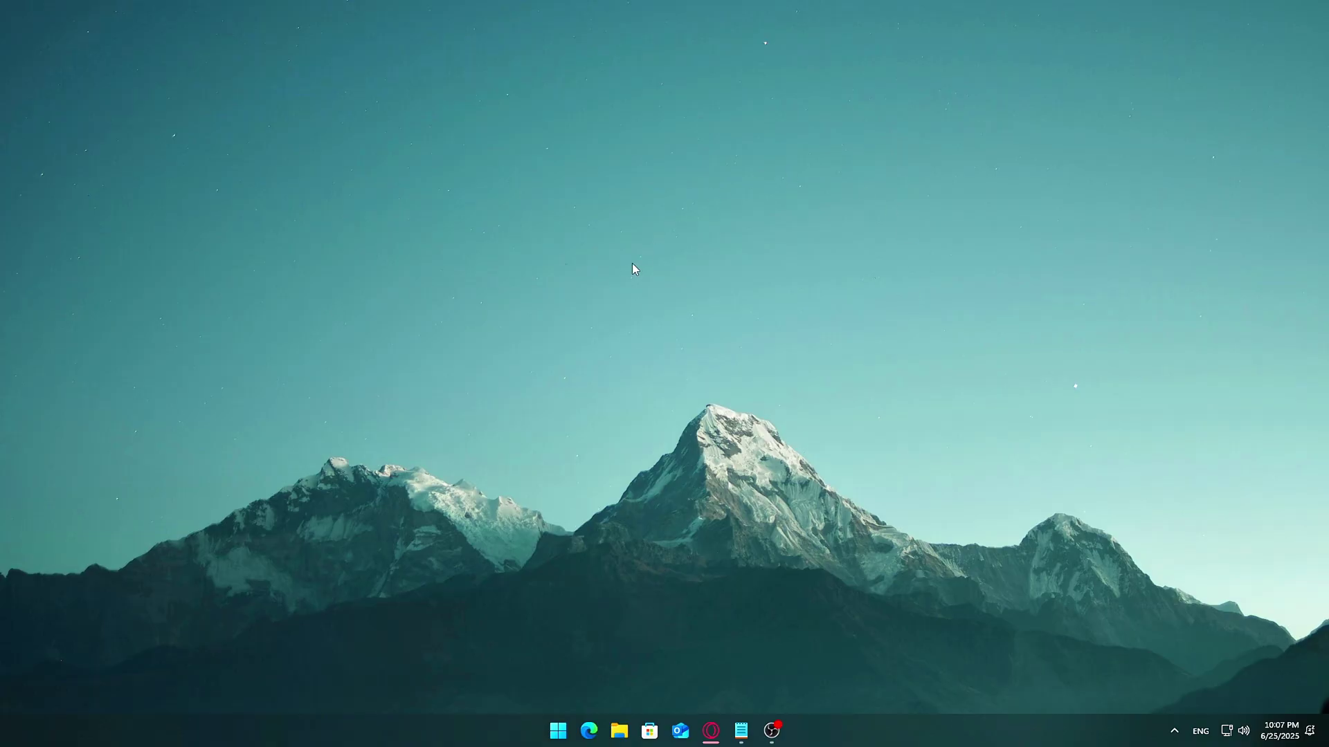
- Launch Disk Cleanup from Start search and choose drive C:
key("super")
type("disk Cleanup")
key("Return")
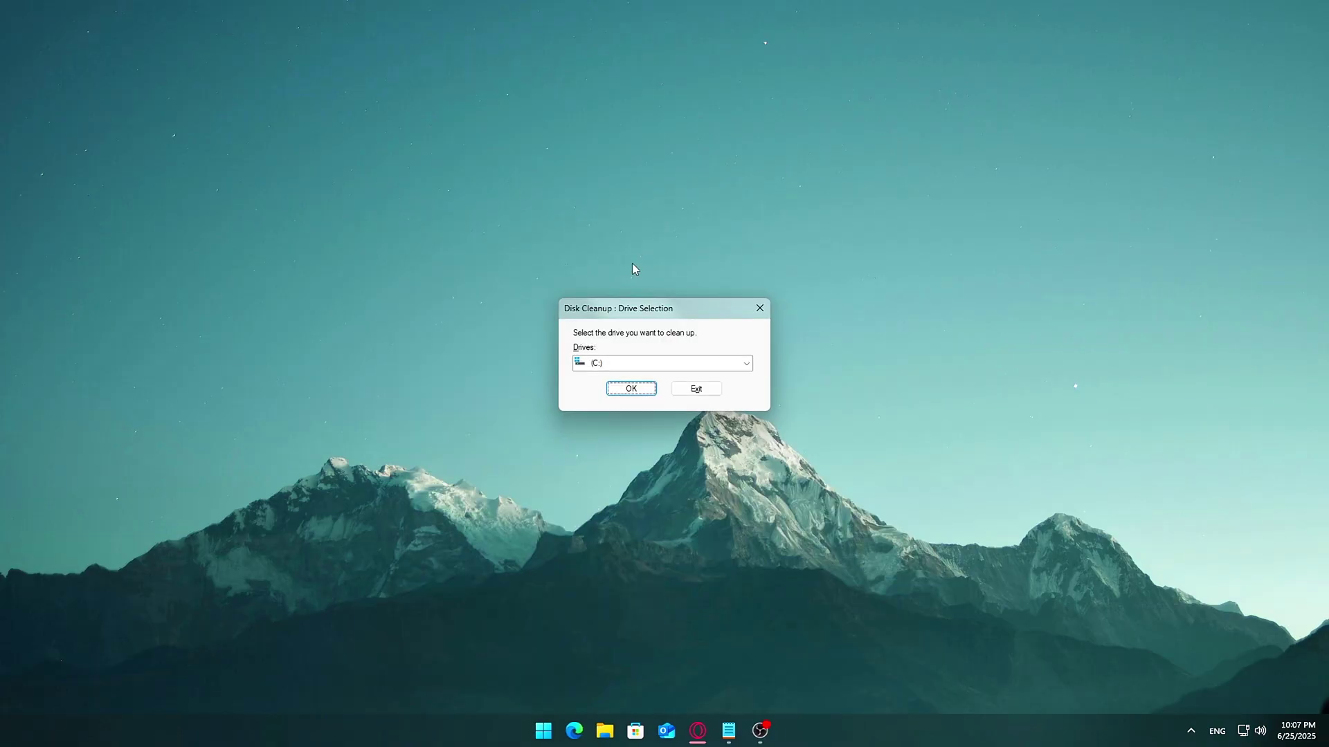
left_click(727, 363)
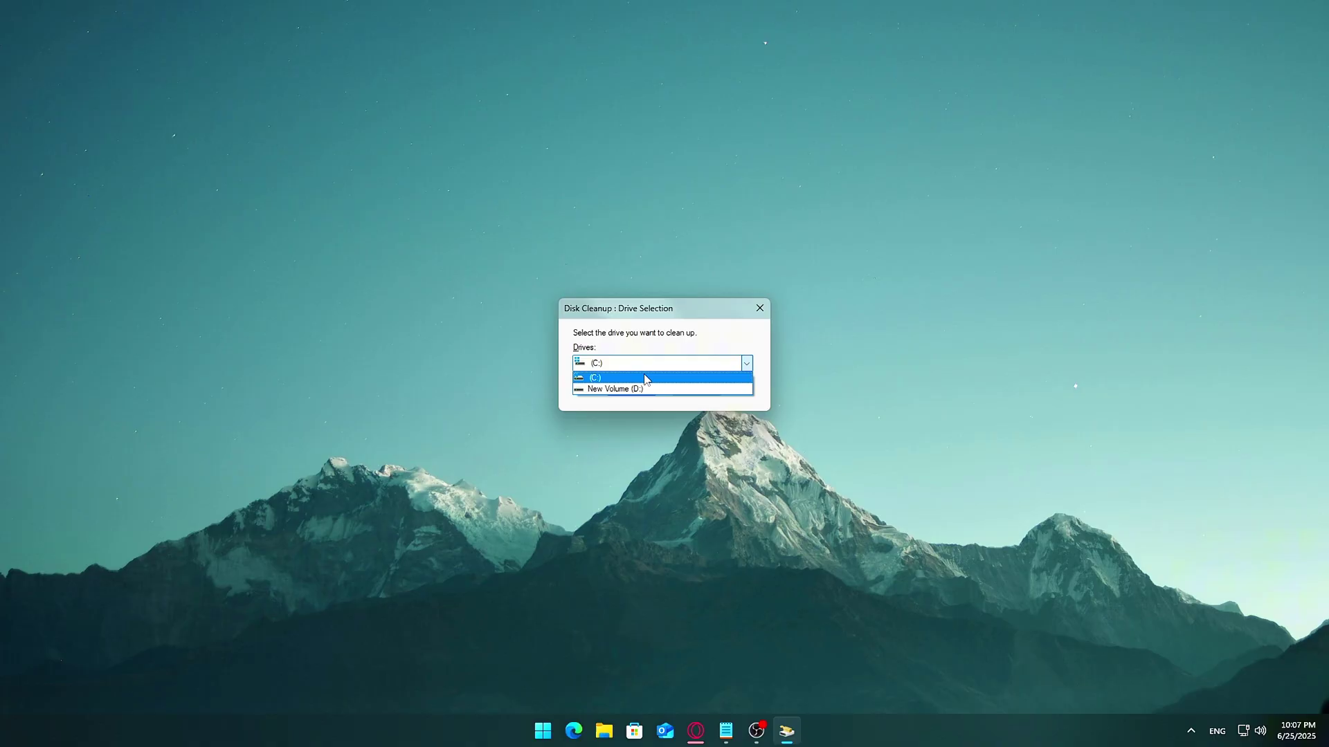
left_click(643, 374)
left_click(631, 388)
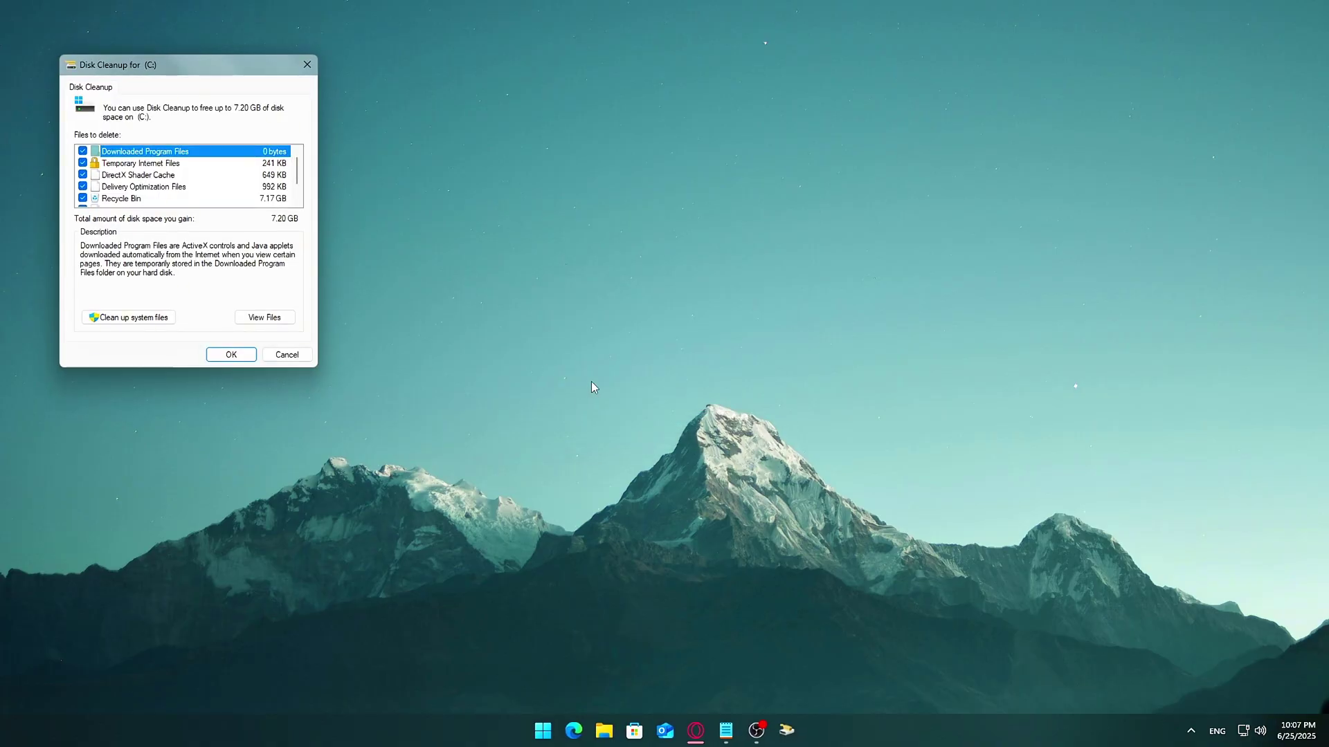
- Rescan drive C: including system files such as Windows Update Cleanup
left_click_drag(182, 74, 608, 156)
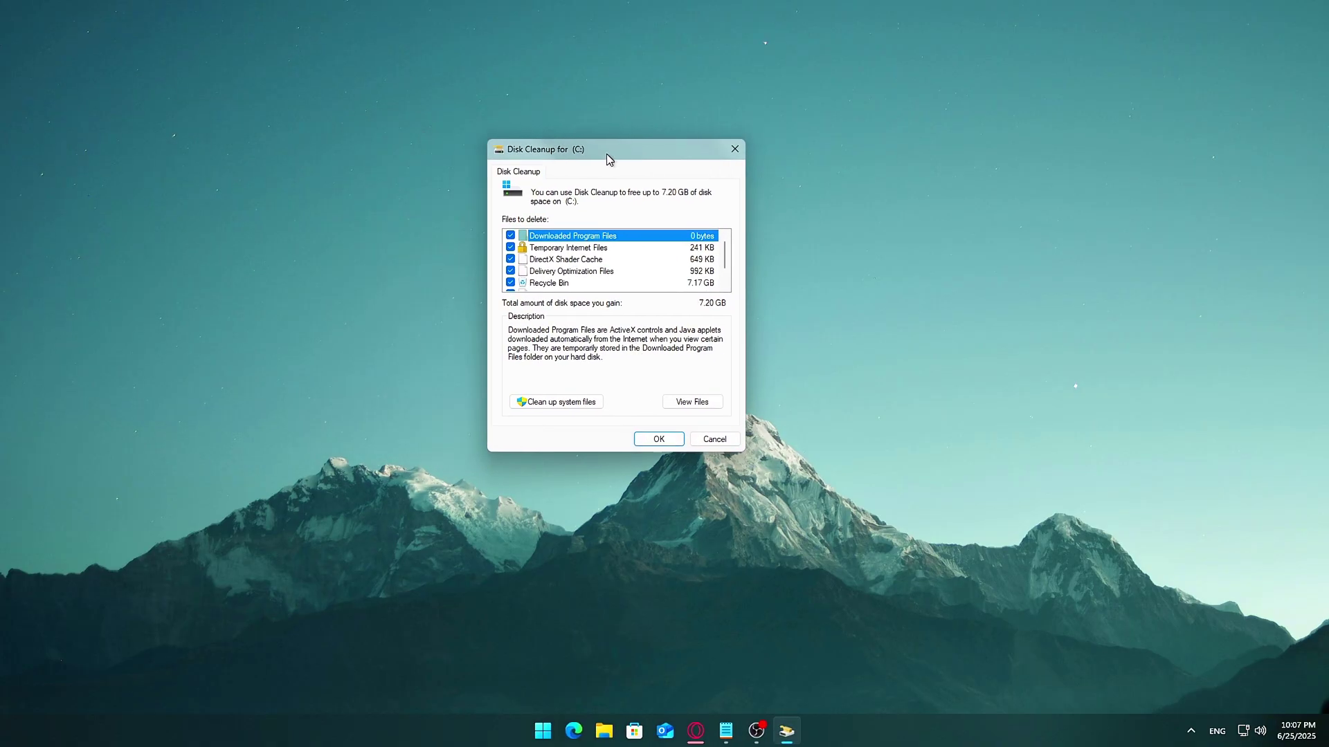
scroll(727, 259, "down", 1)
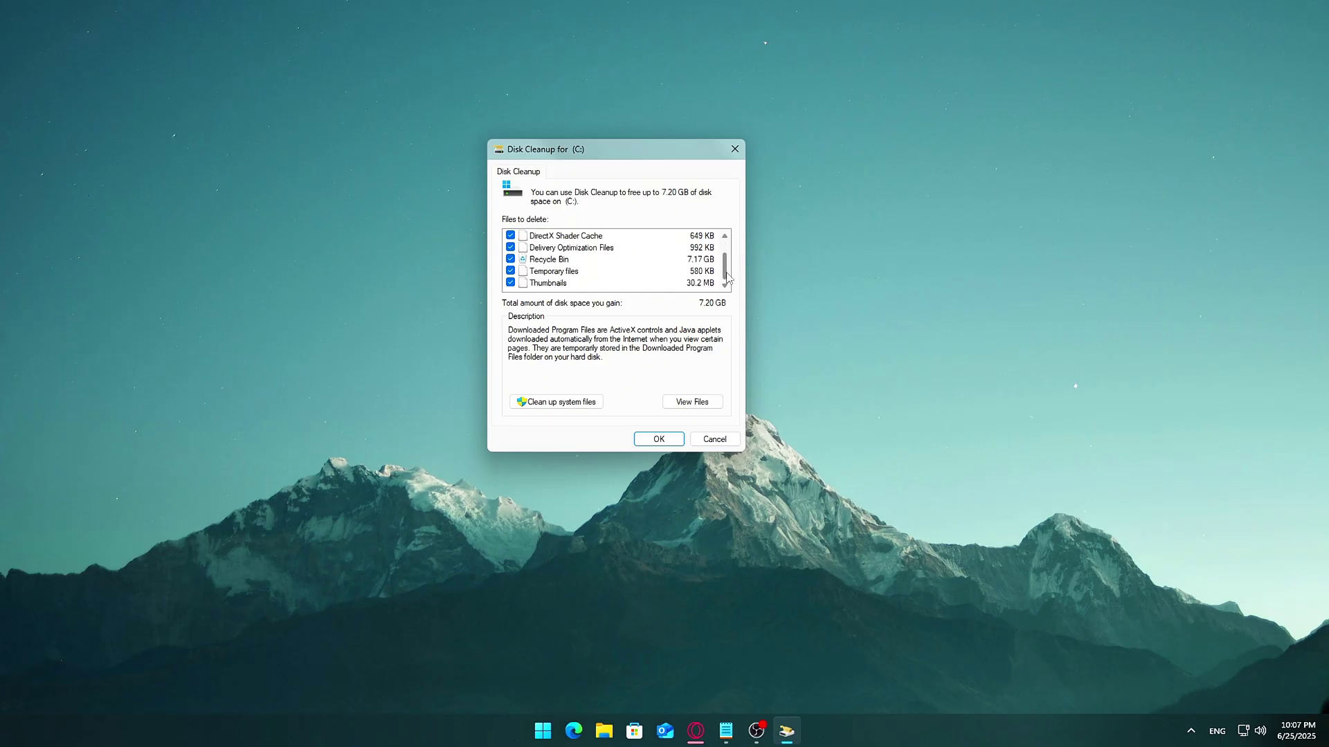
scroll(727, 259, "up", 1)
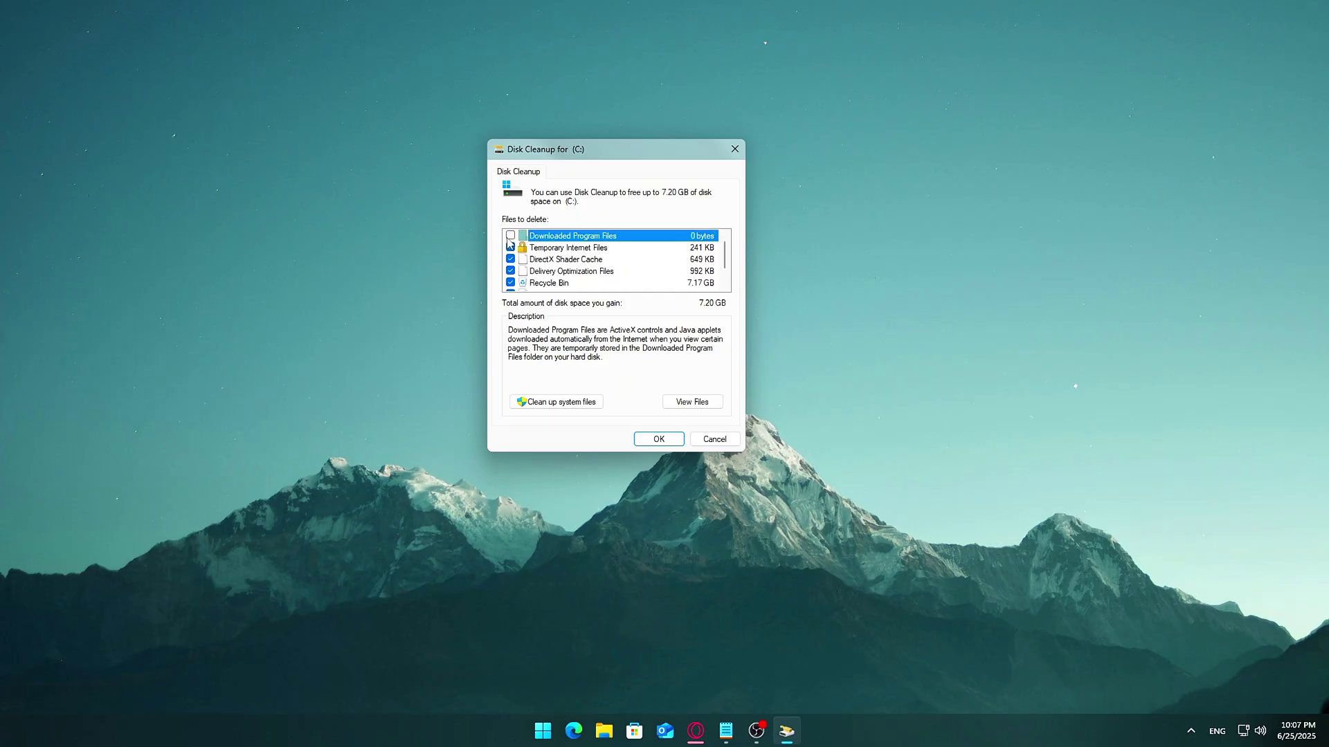
scroll(515, 259, "down", 1)
left_click(547, 259)
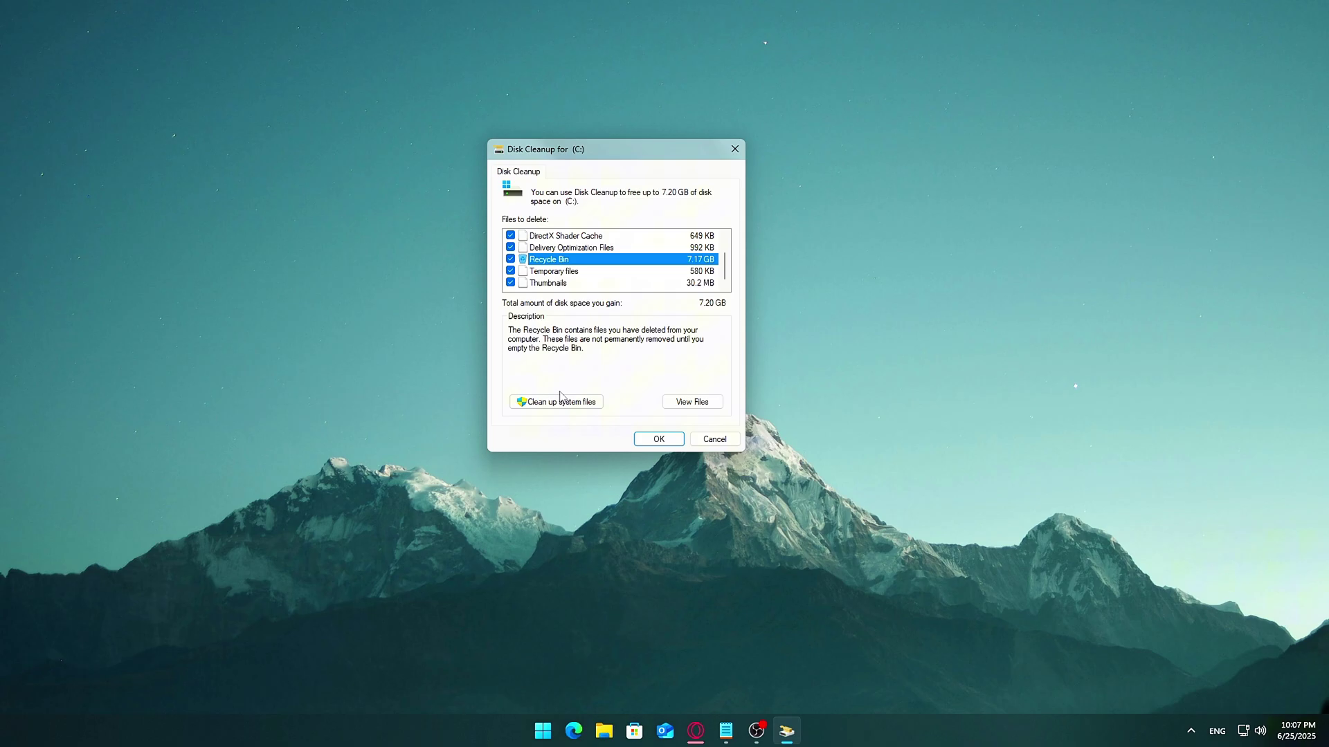
left_click(557, 402)
left_click(631, 390)
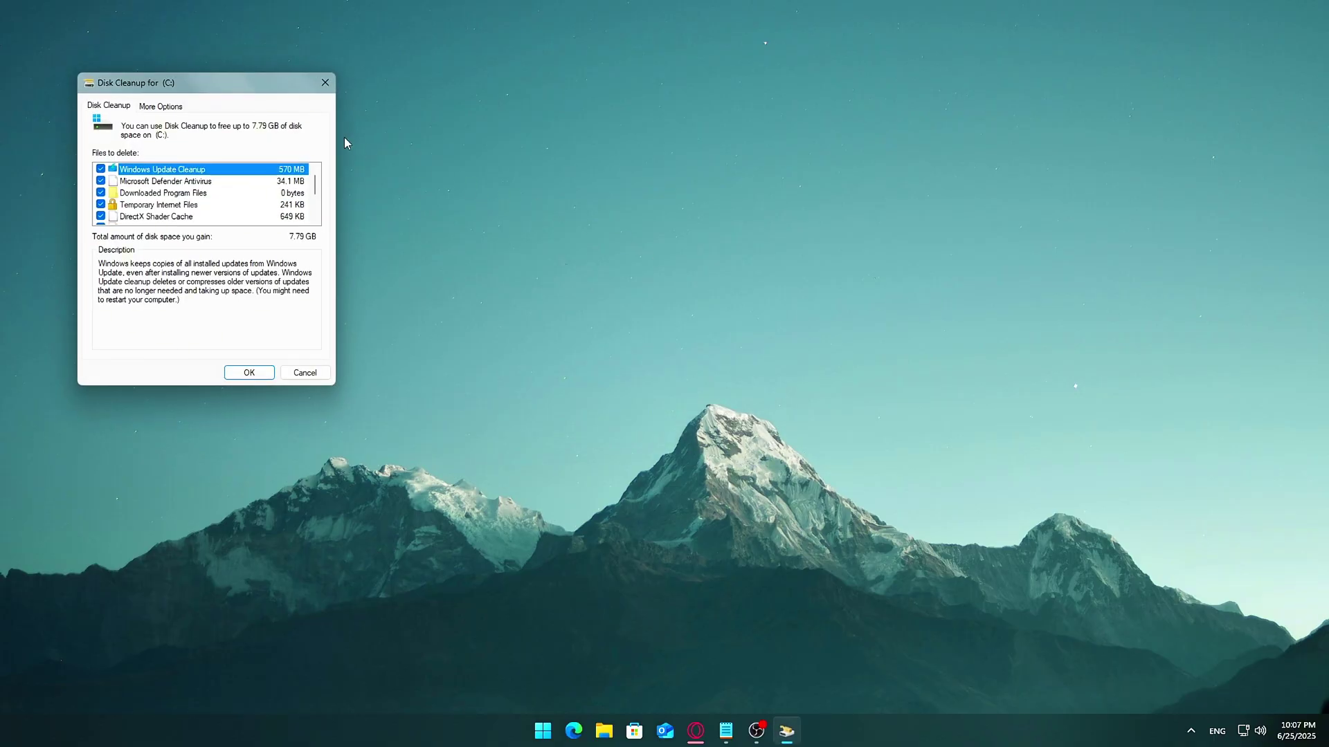
- Review the checked categories, including Windows Update Cleanup and Recycle Bin, and confirm Delete Files
left_click_drag(243, 86, 682, 147)
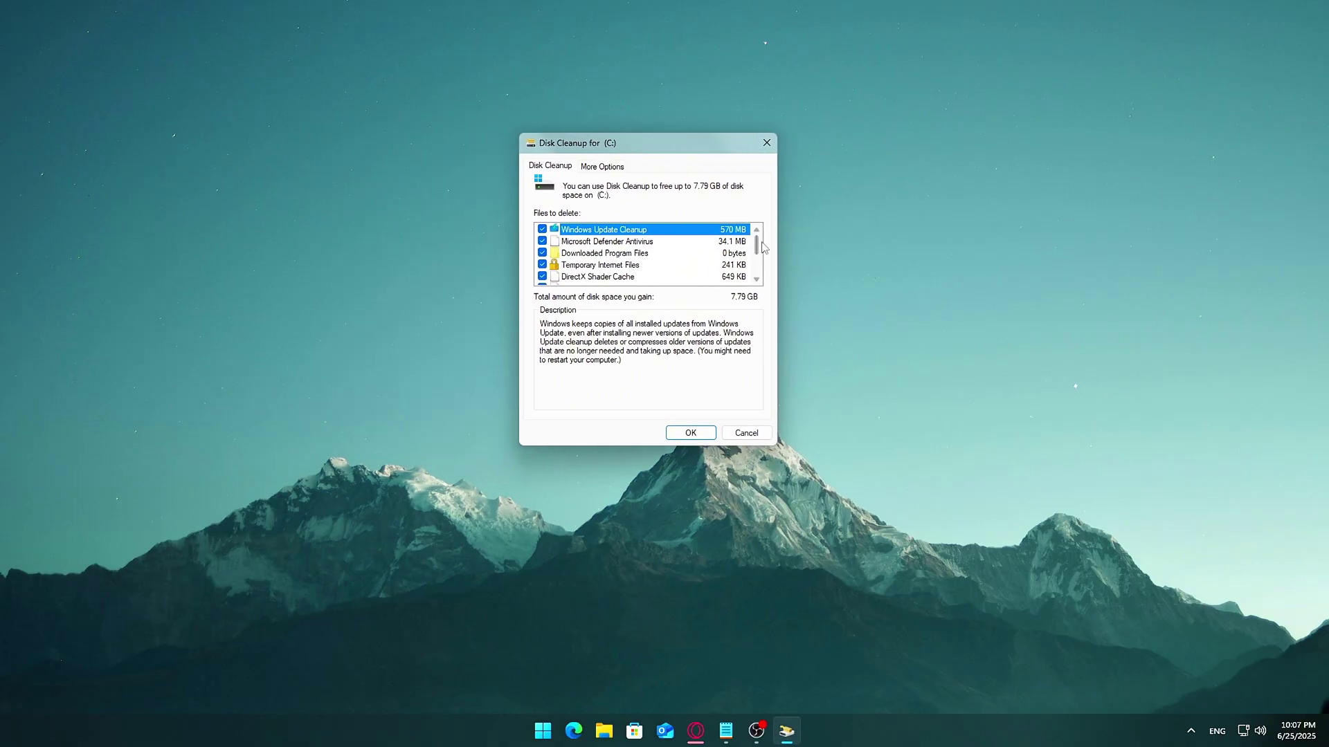
scroll(756, 238, "down", 2)
scroll(758, 236, "up", 2)
left_click_drag(758, 236, 759, 252)
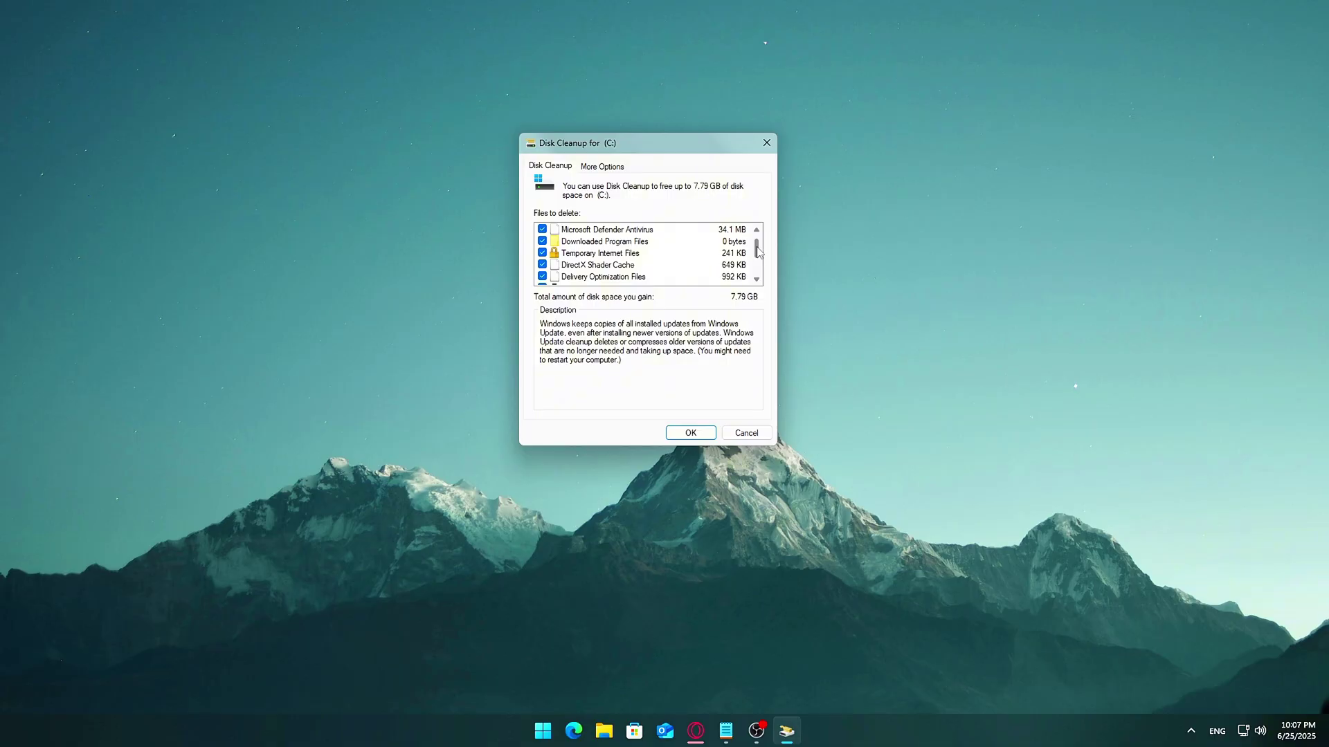
left_click_drag(758, 252, 759, 280)
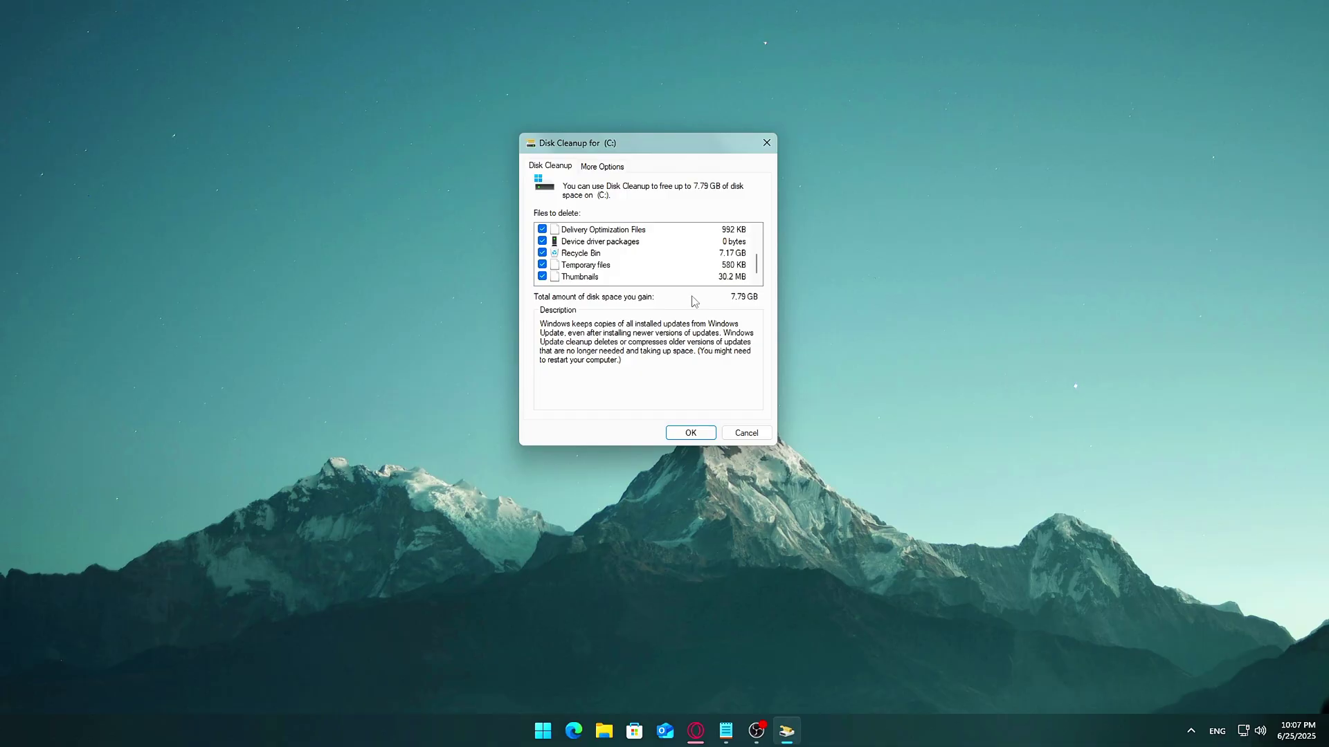
left_click(678, 424)
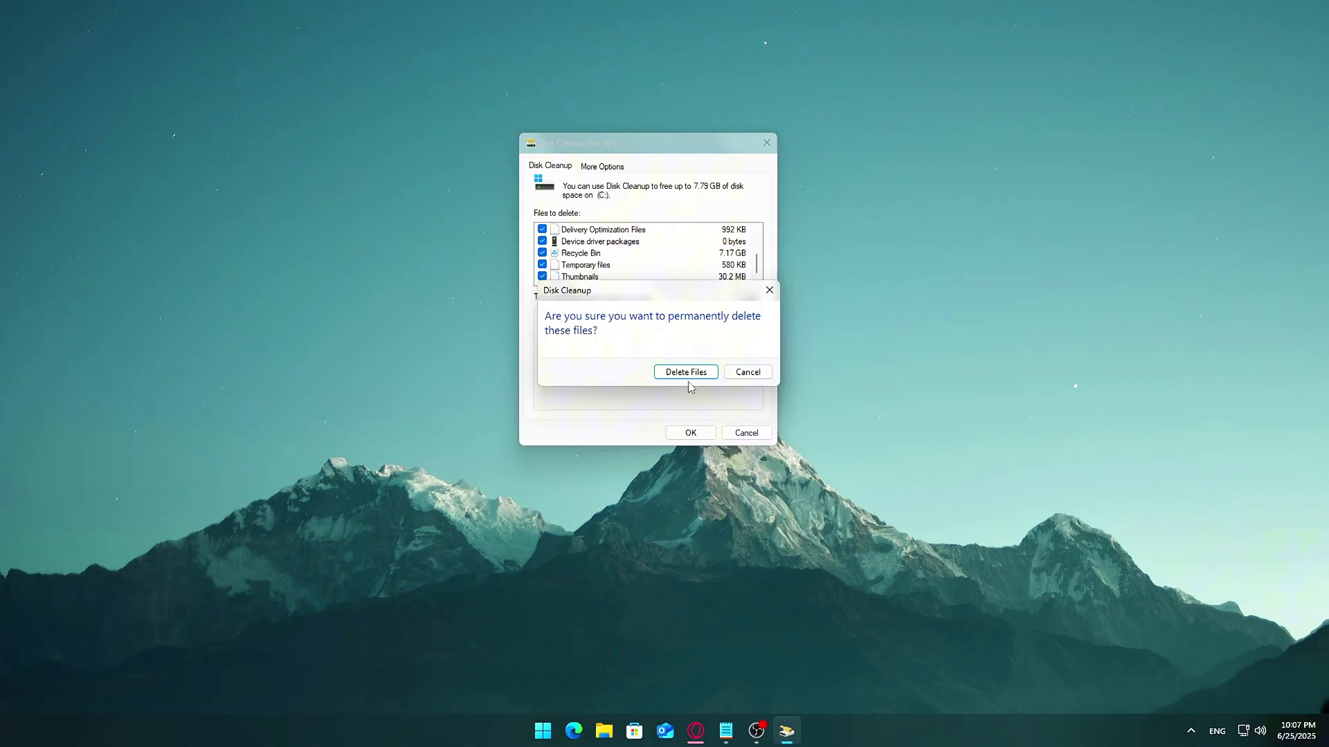
left_click(686, 374)
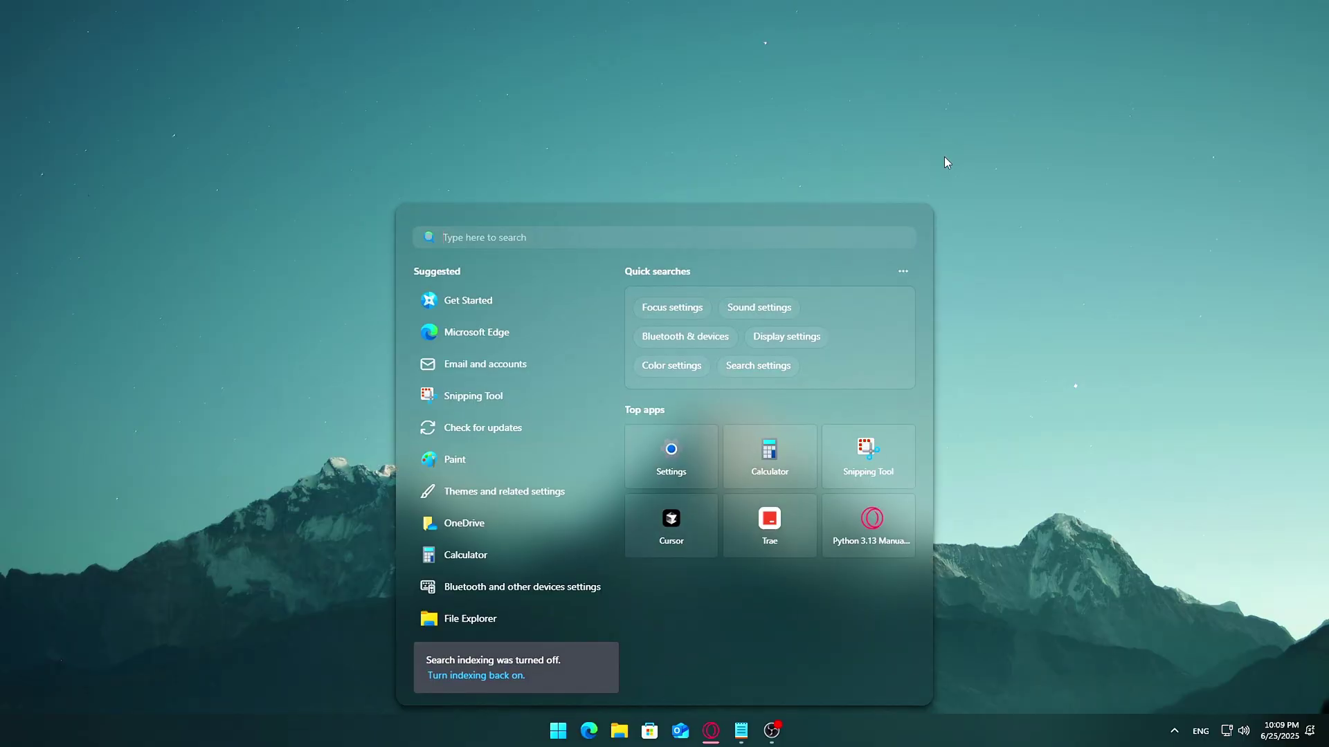
- Open an administrator Command Prompt from a cmd search and run ipconfig /flushdns
type("cmd")
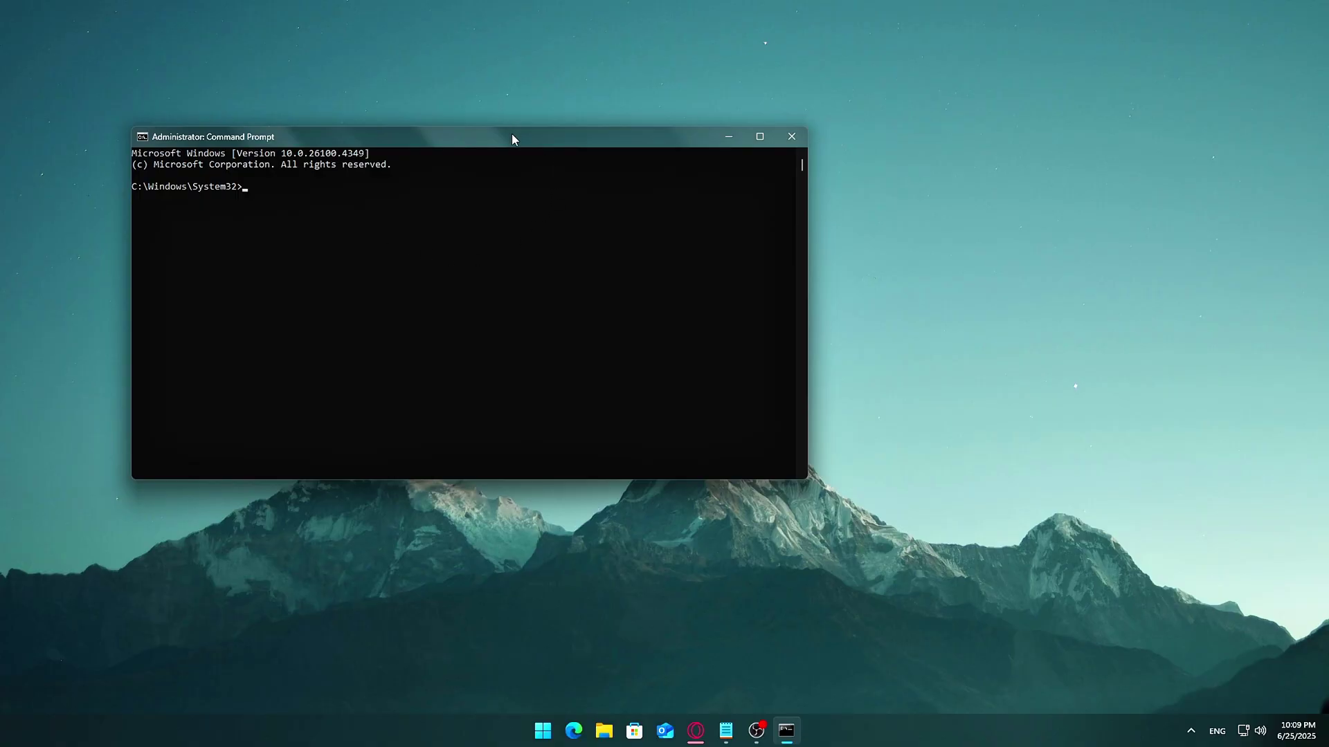
left_click_drag(510, 138, 716, 183)
type("ipconfig /flushdns")
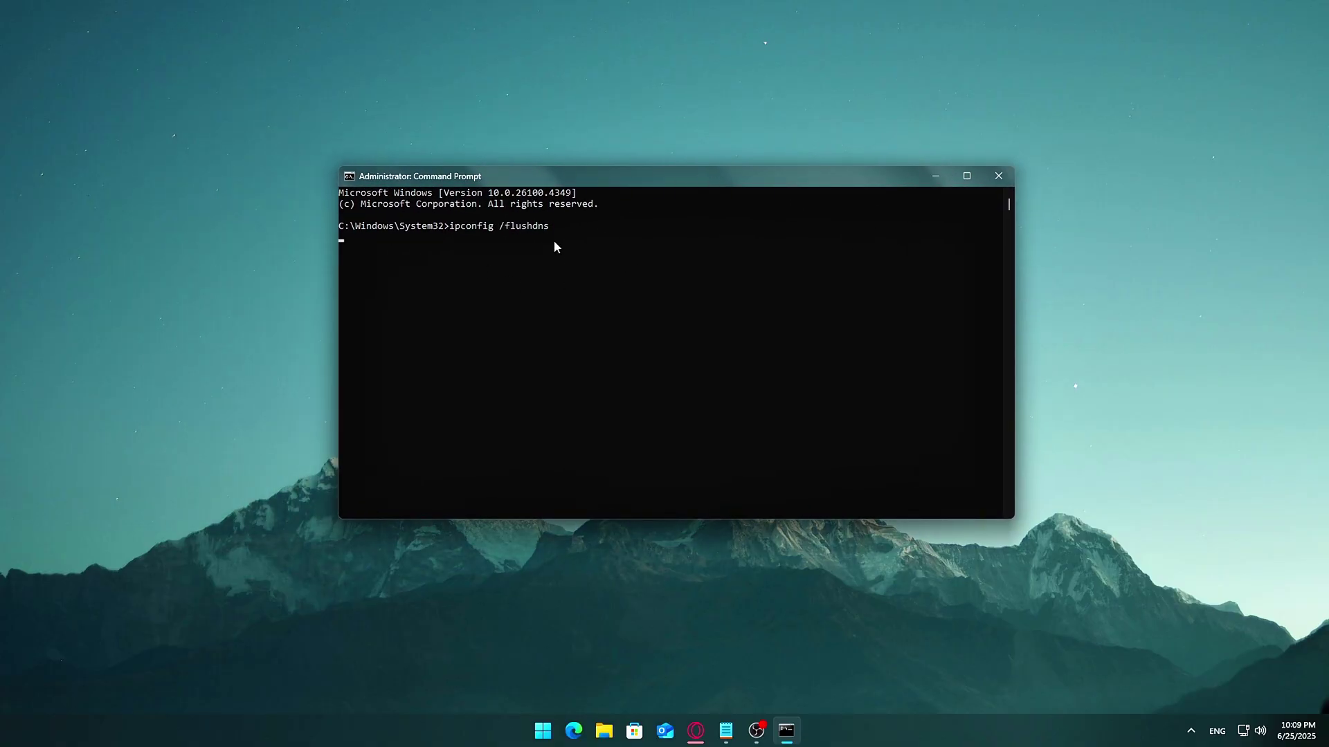
key("Return")
left_click_drag(552, 289, 360, 216)
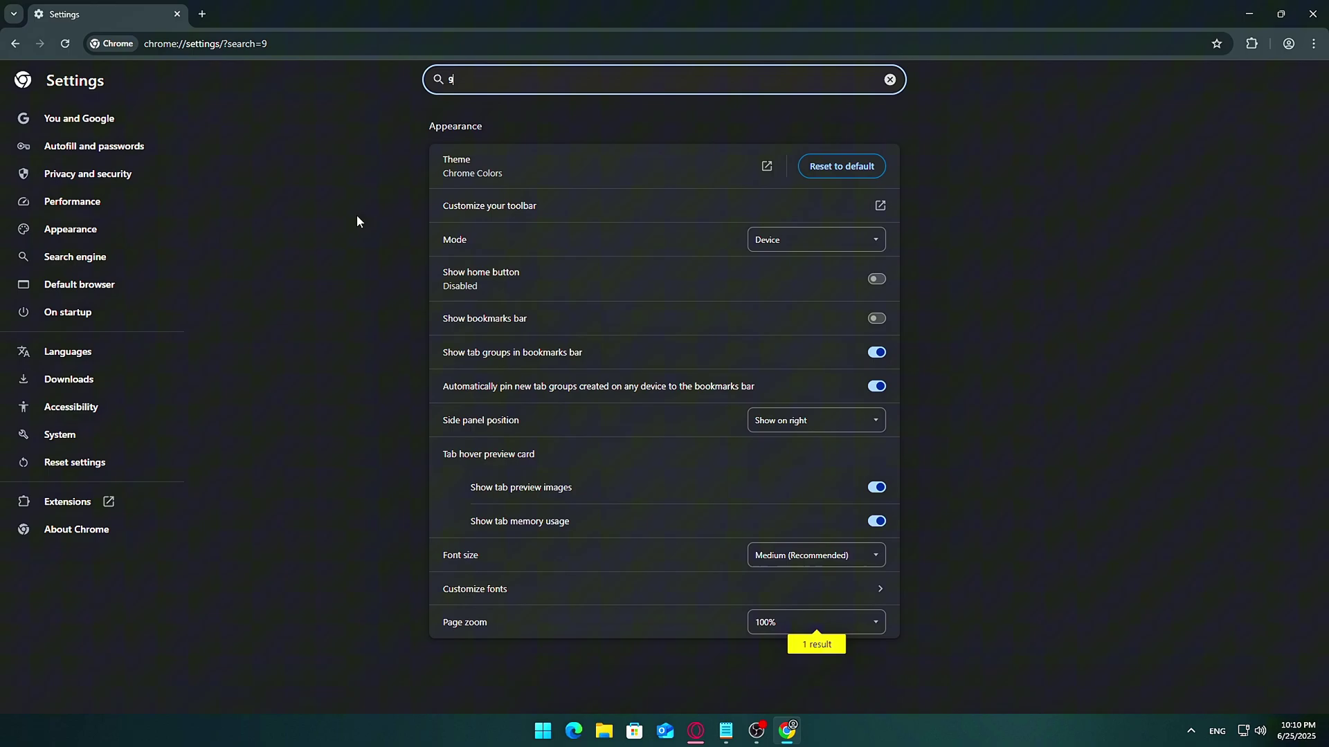
- Open Chrome's Delete browsing data Advanced options and review the time range and data types
left_click(92, 175)
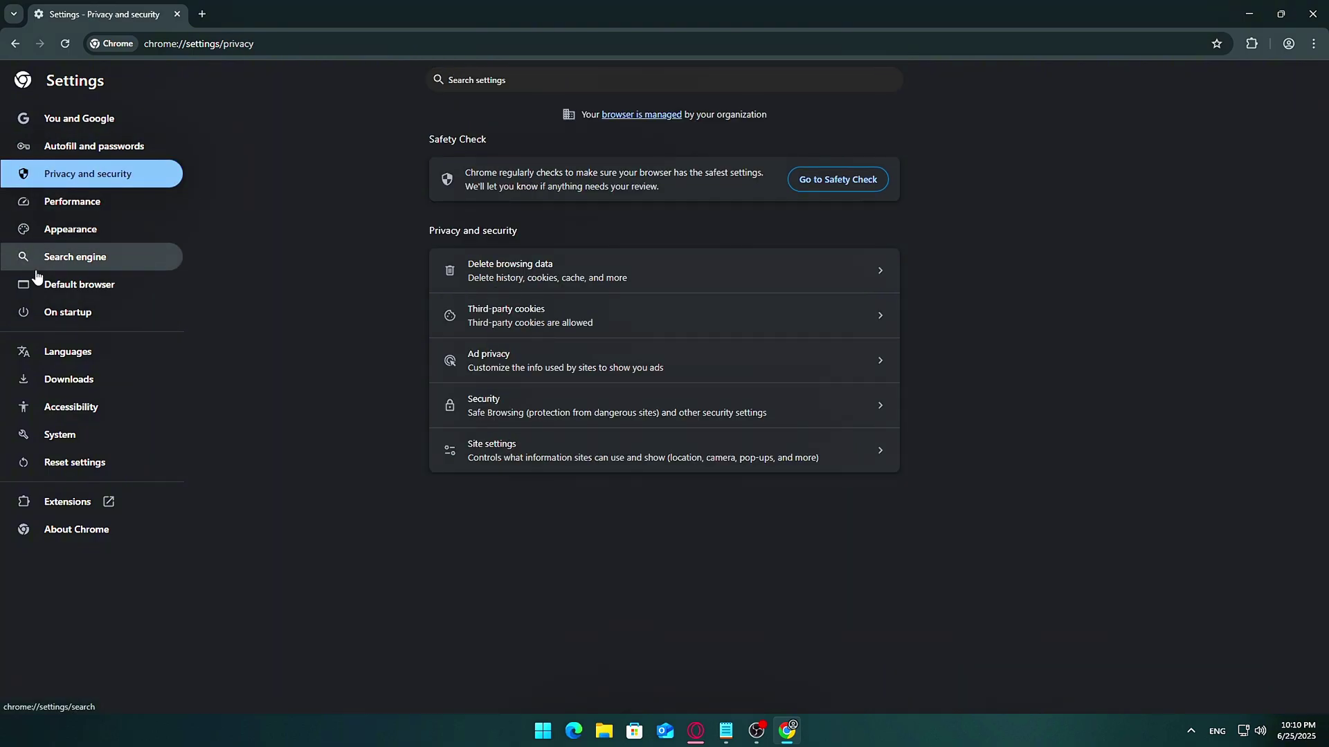
left_click(509, 273)
left_click(764, 269)
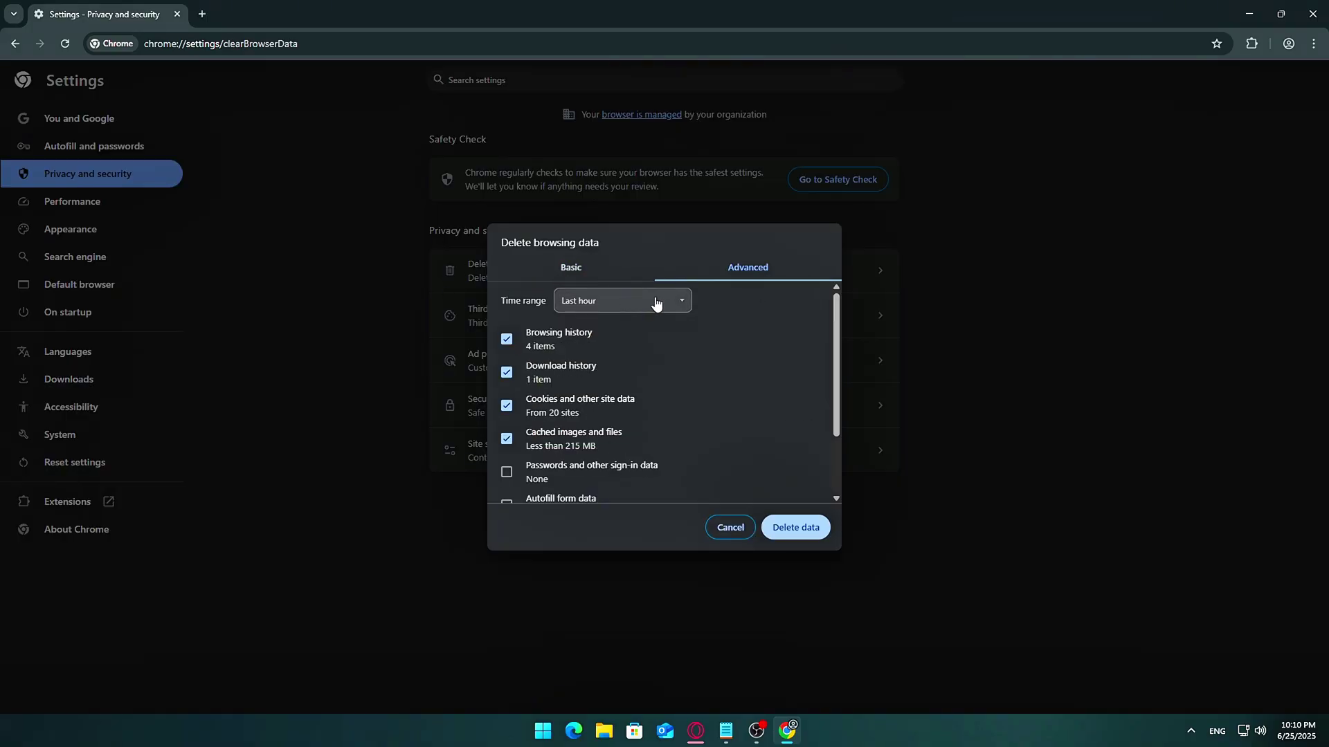
left_click(658, 302)
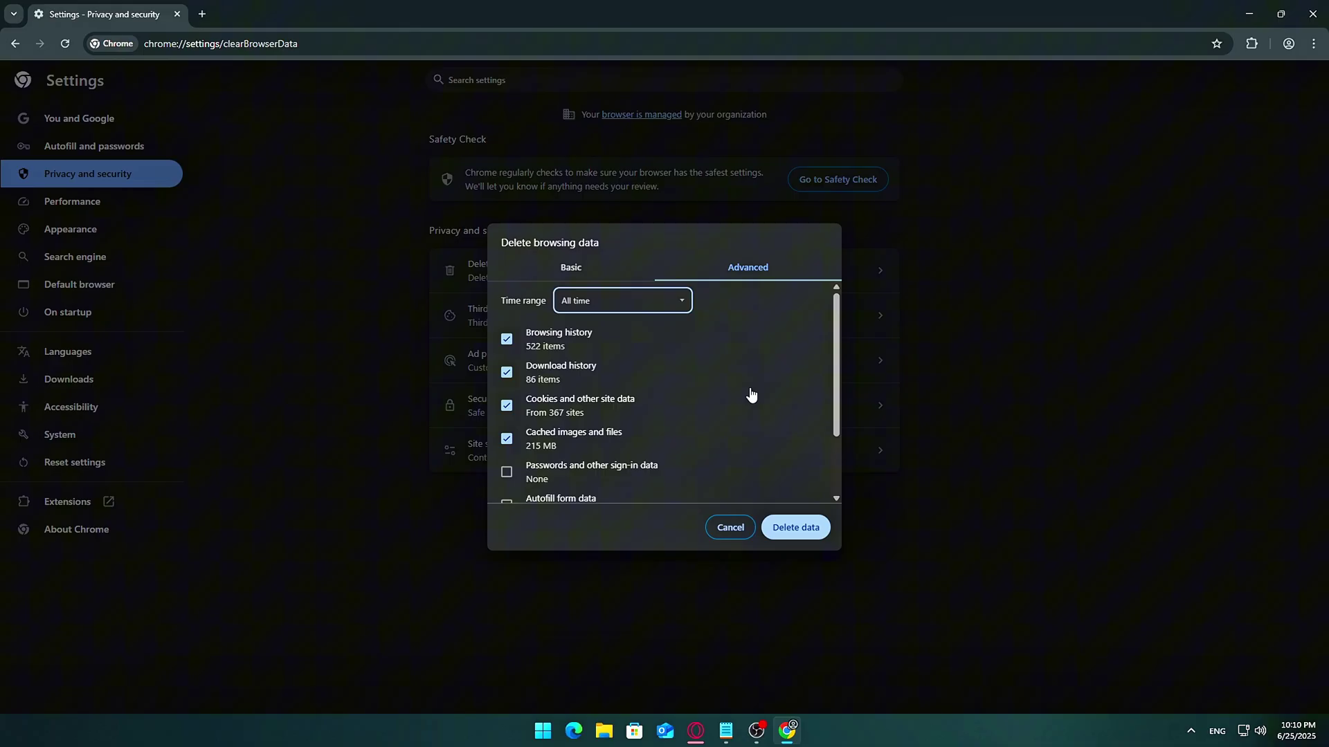
scroll(516, 415, "down", 1)
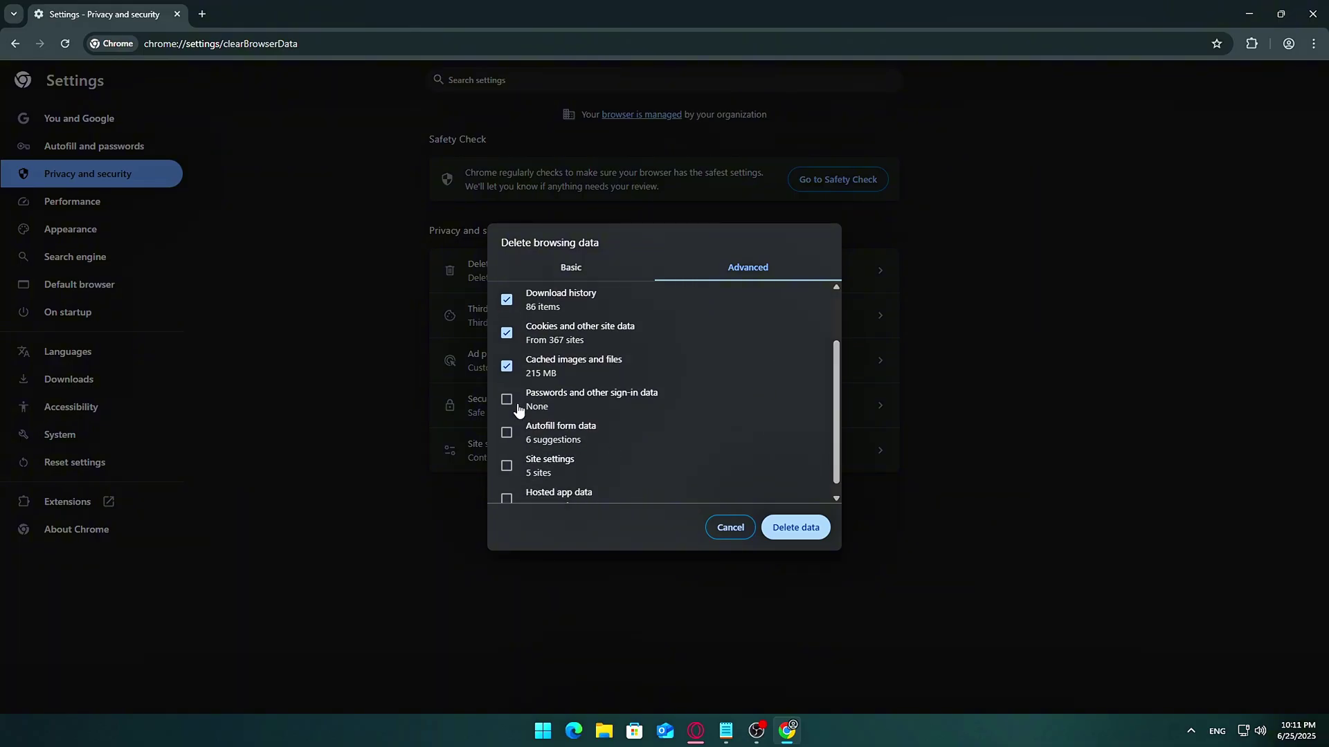
scroll(513, 432, "down", 1)
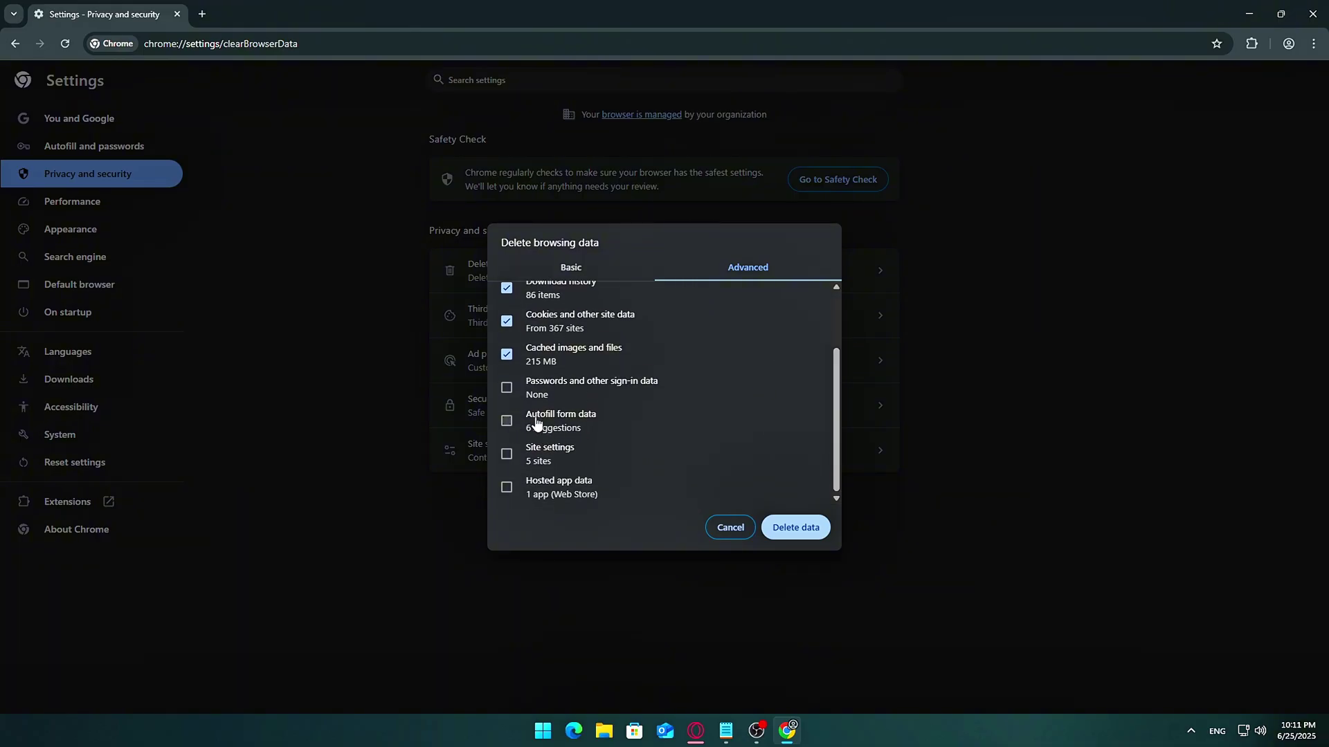
scroll(602, 415, "up", 1)
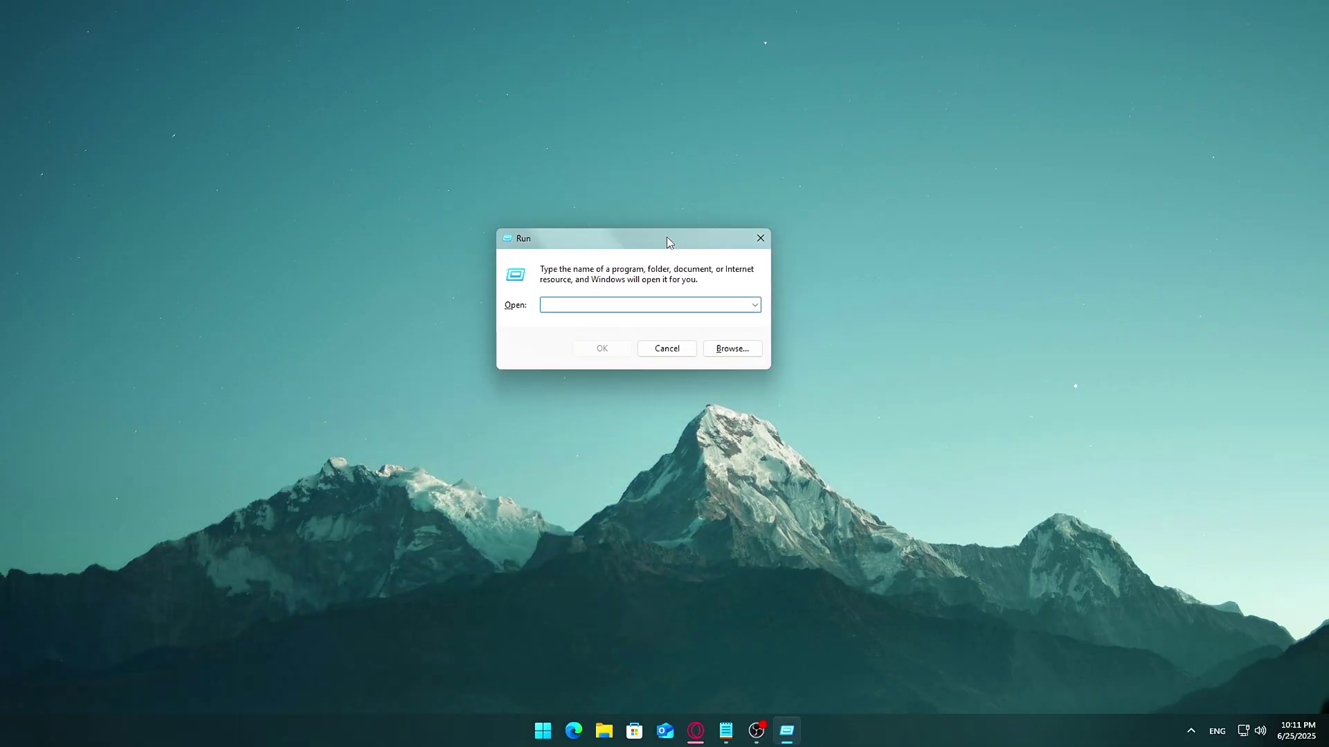
- Browse to AppData\Local\NVIDIA\DXCache in File Explorer
left_click(592, 349)
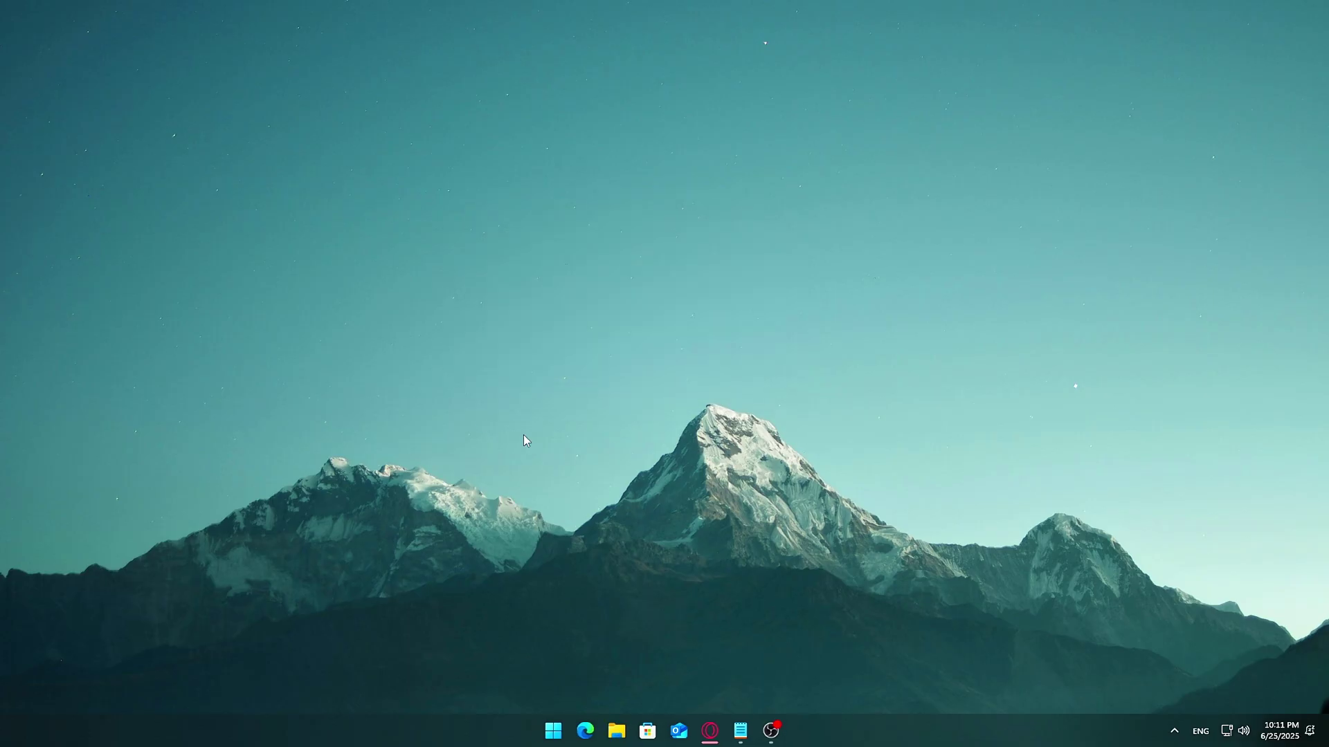
left_click_drag(599, 83, 781, 68)
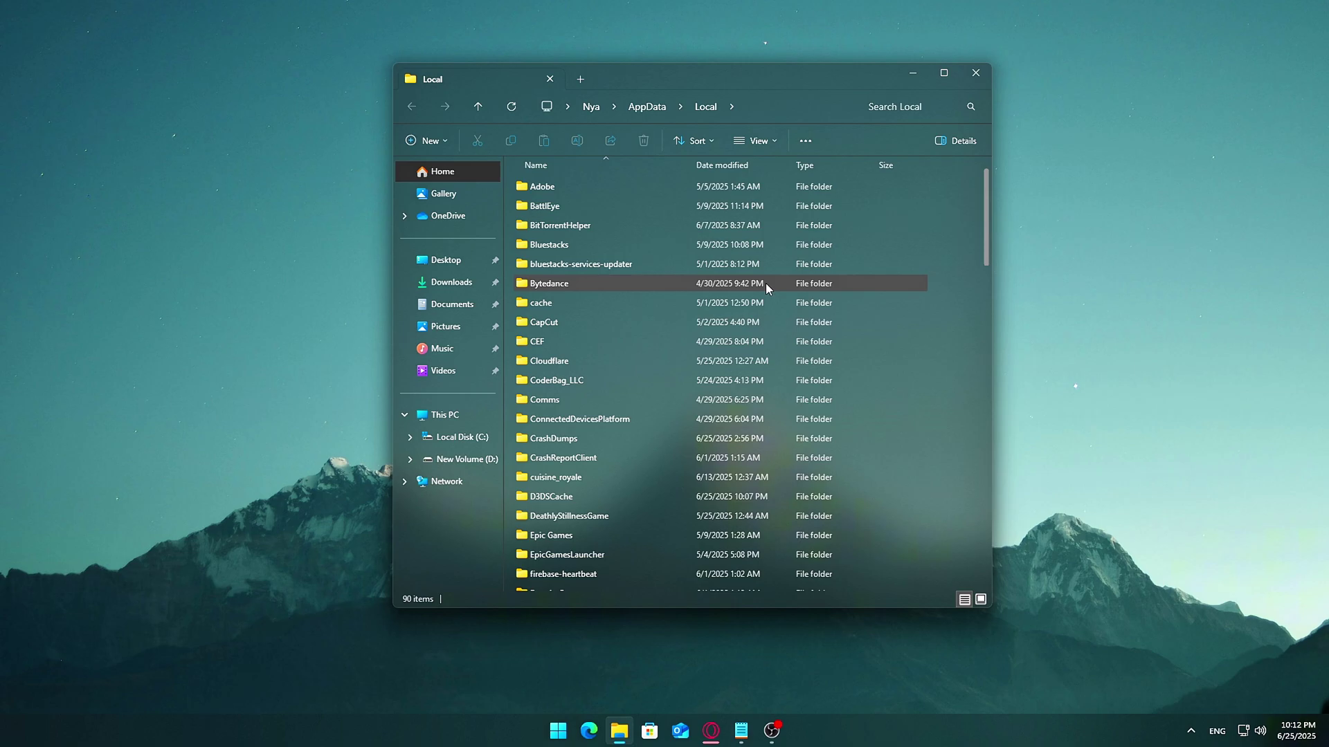
scroll(613, 479, "down", 6)
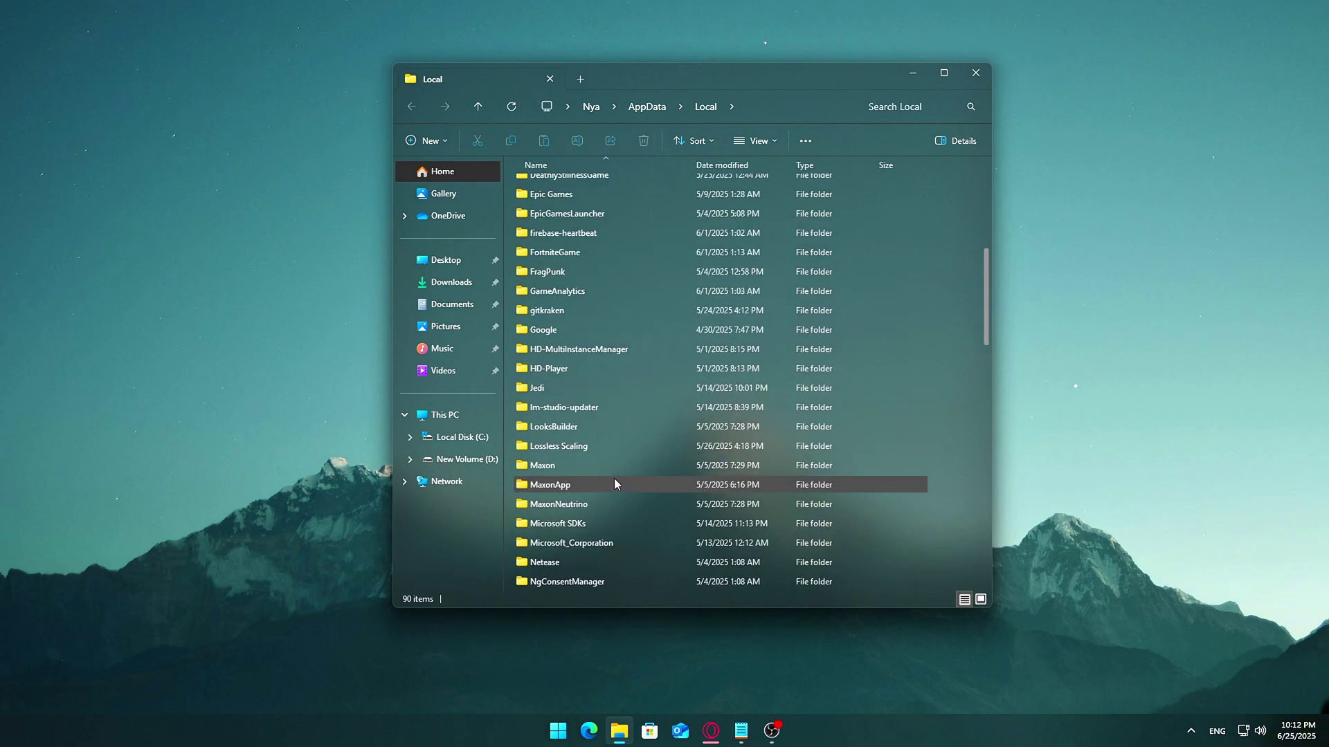
scroll(613, 484, "down", 5)
double_click(579, 346)
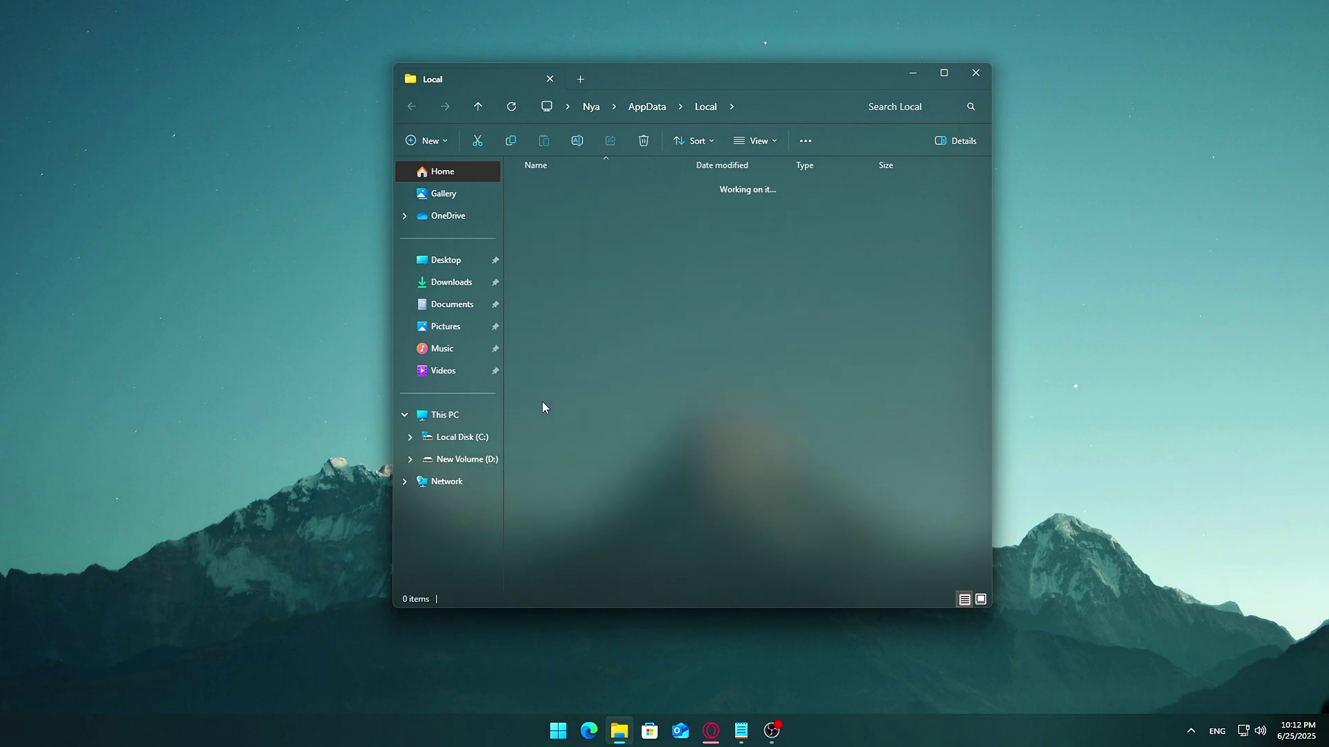
double_click(565, 186)
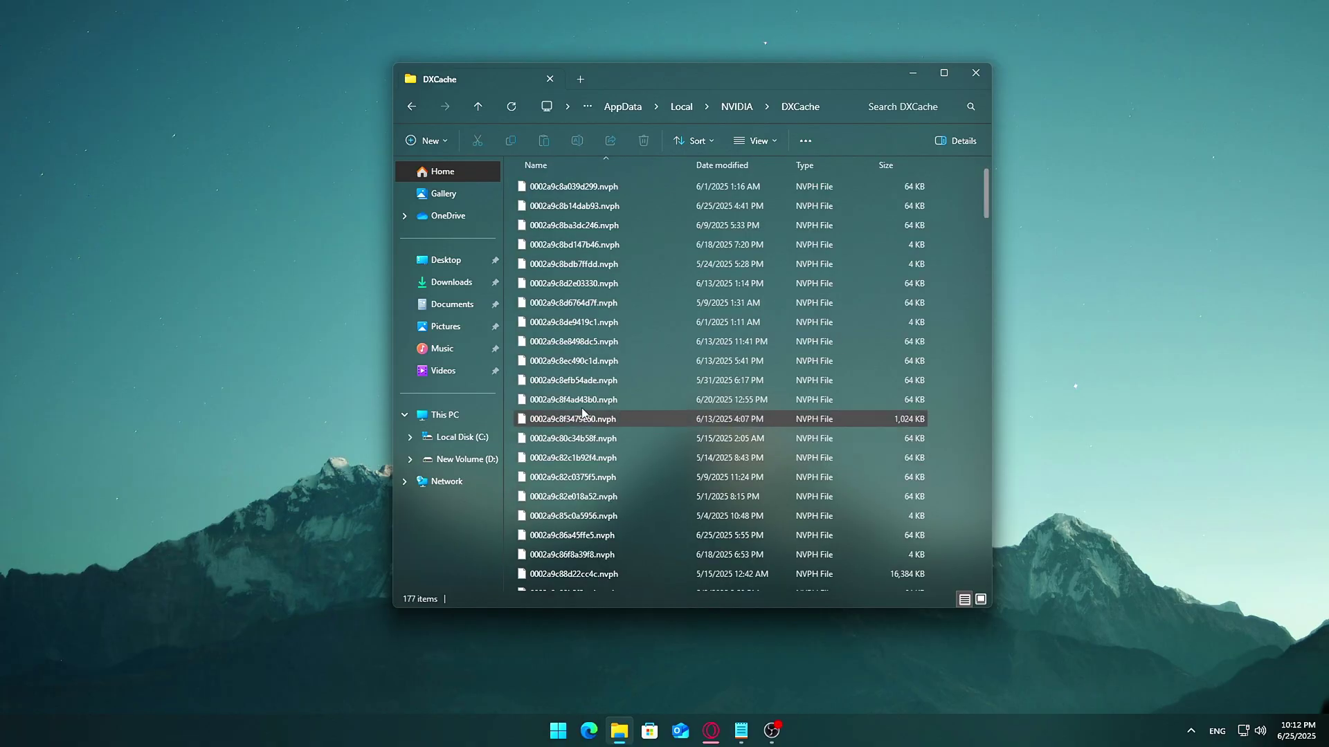
- Delete all DXCache files, skipping the in-use ones, and close File Explorer
key("ctrl+a")
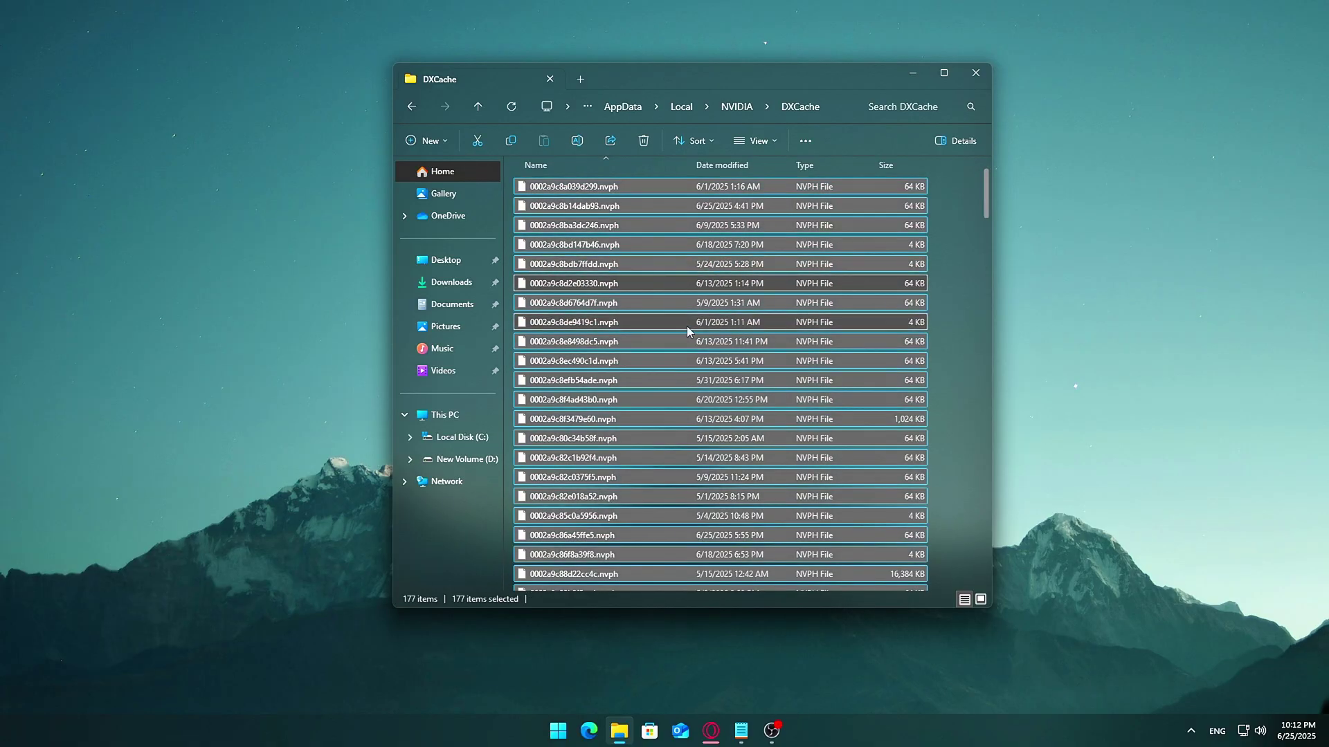
key("Delete")
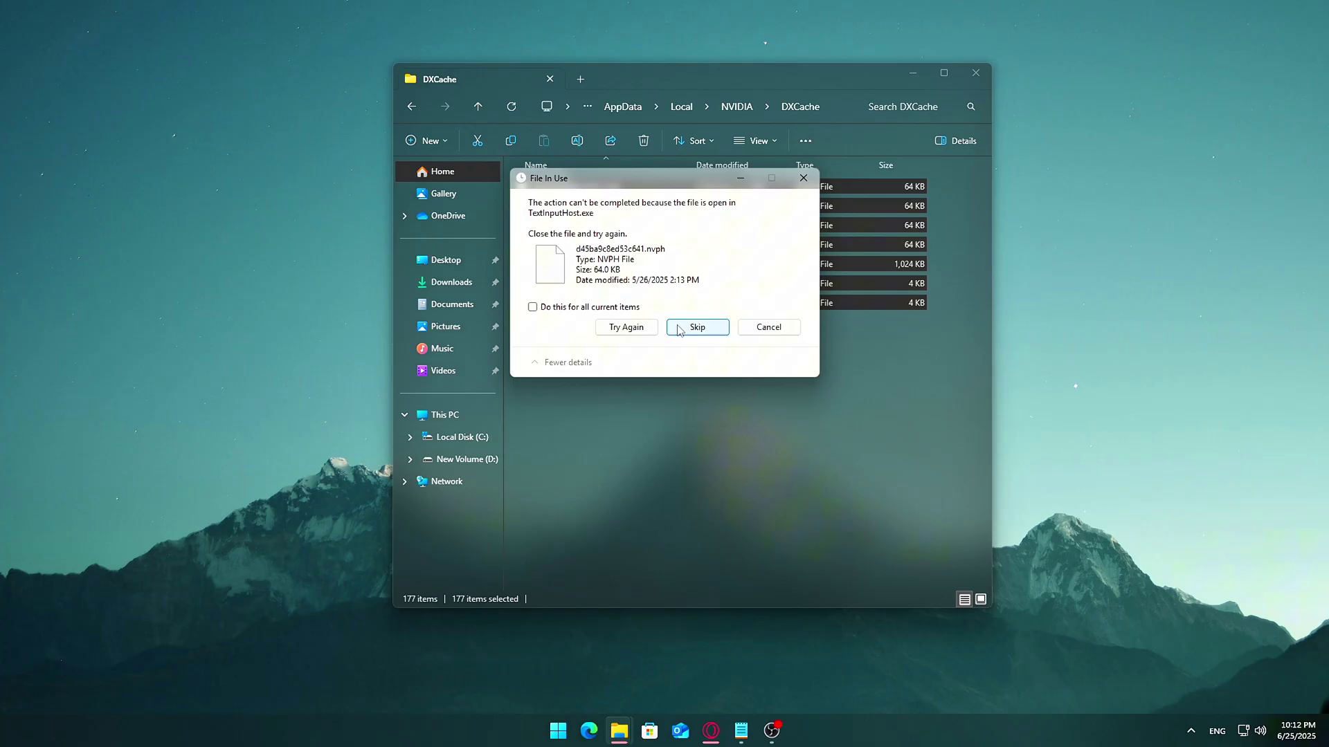
left_click(696, 327)
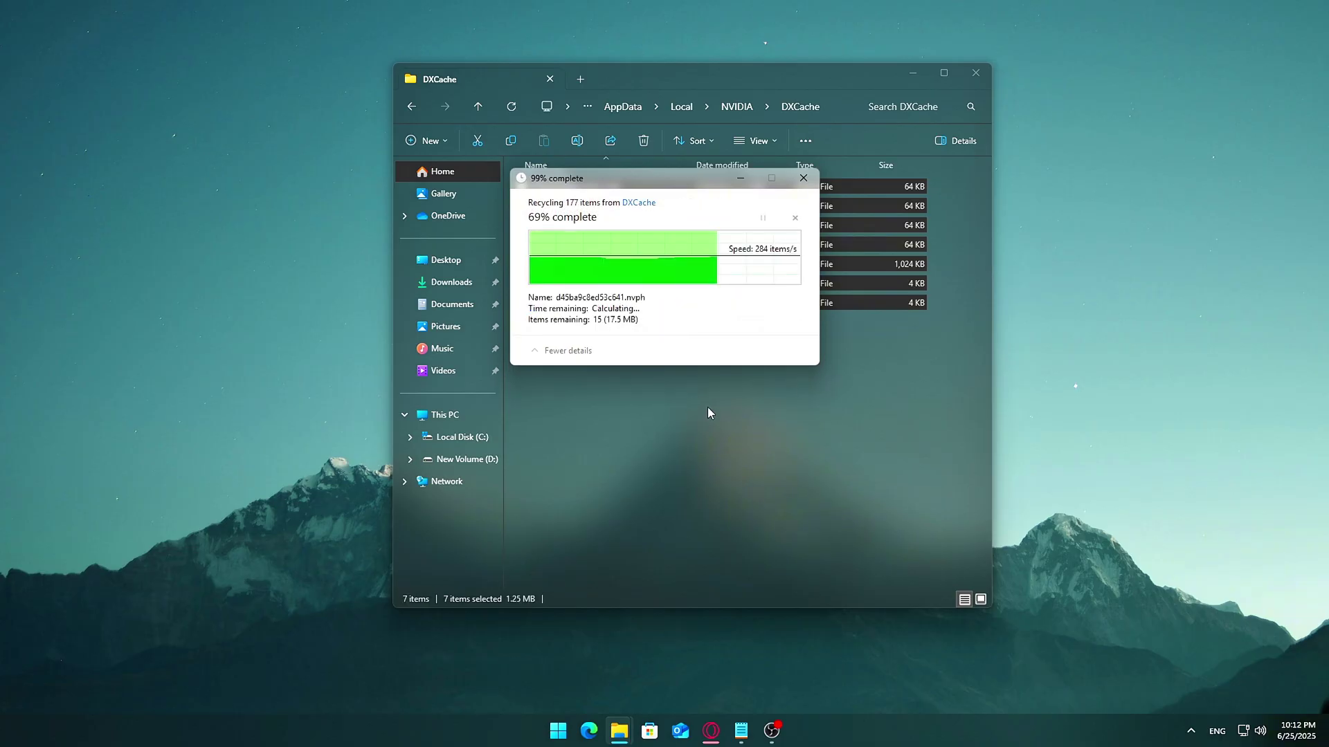
left_click(975, 73)
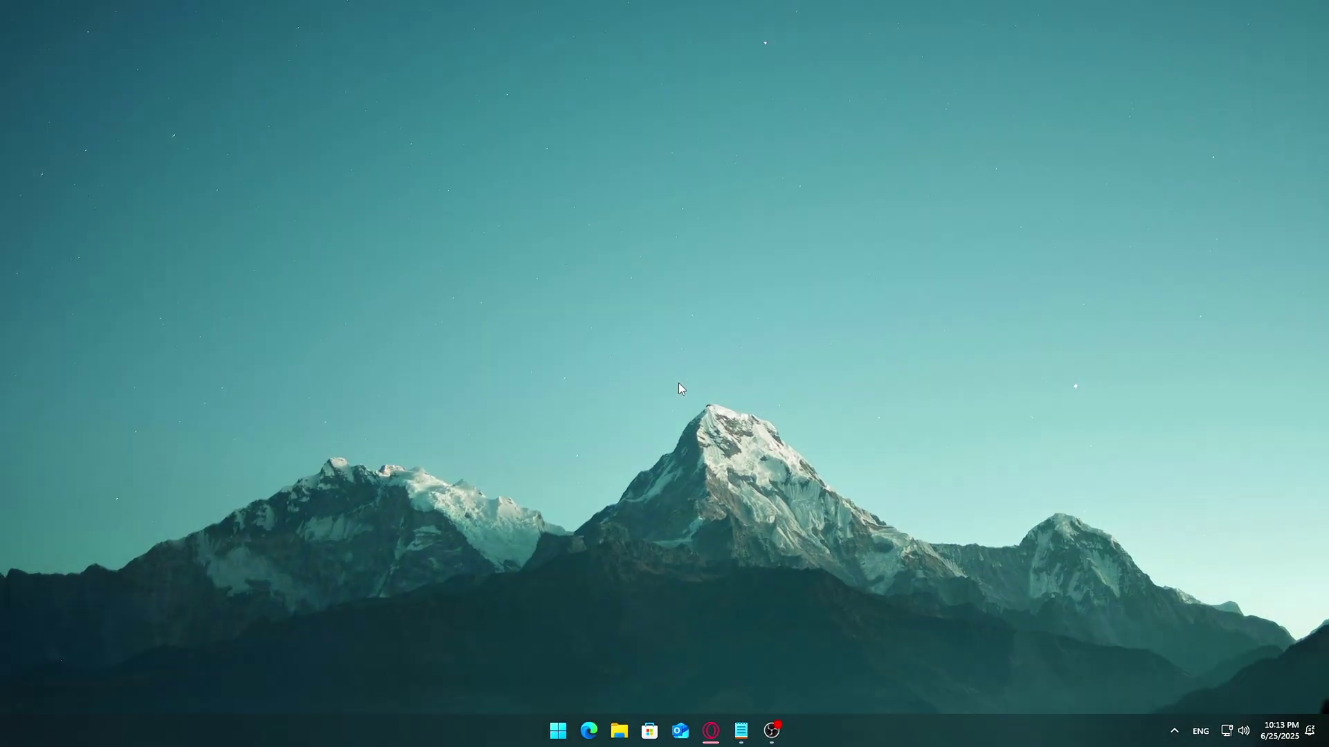
- Launch Settings from search and go to System > Storage > Storage Sense
key("super+s")
type("settings")
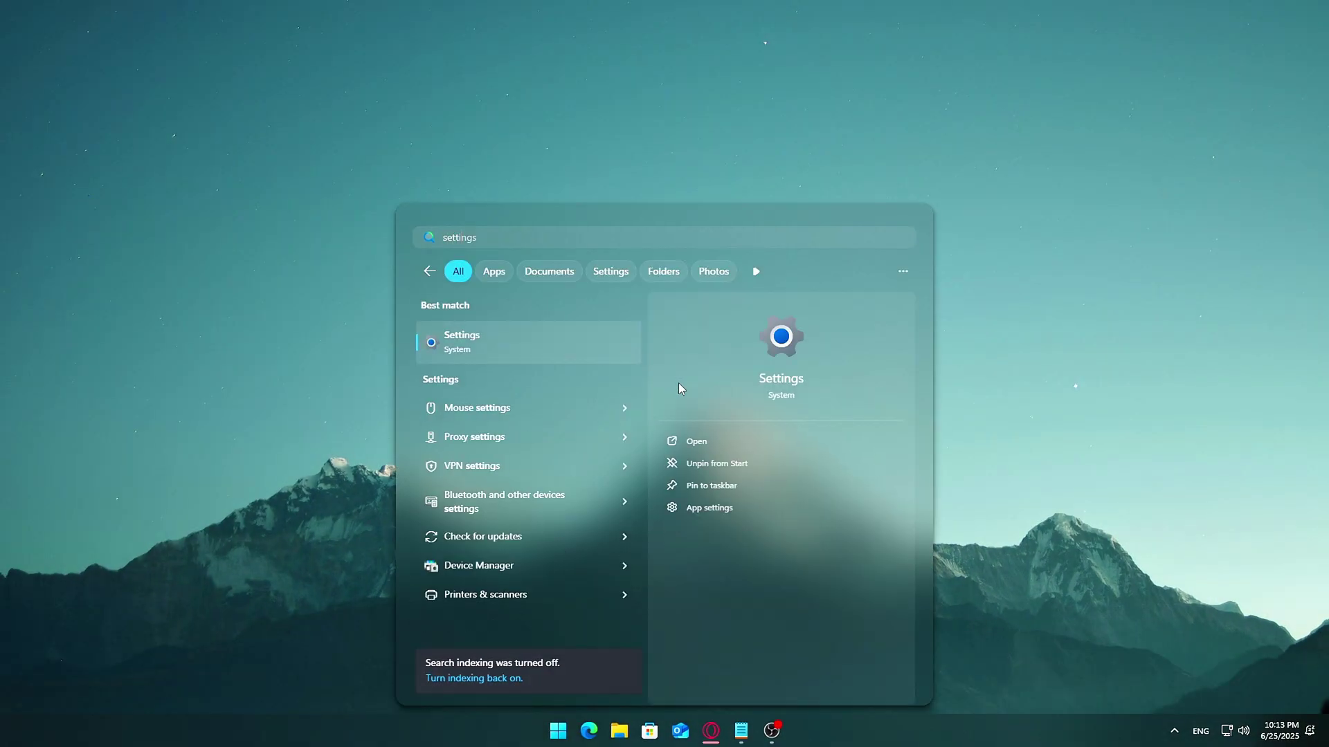
key("Return")
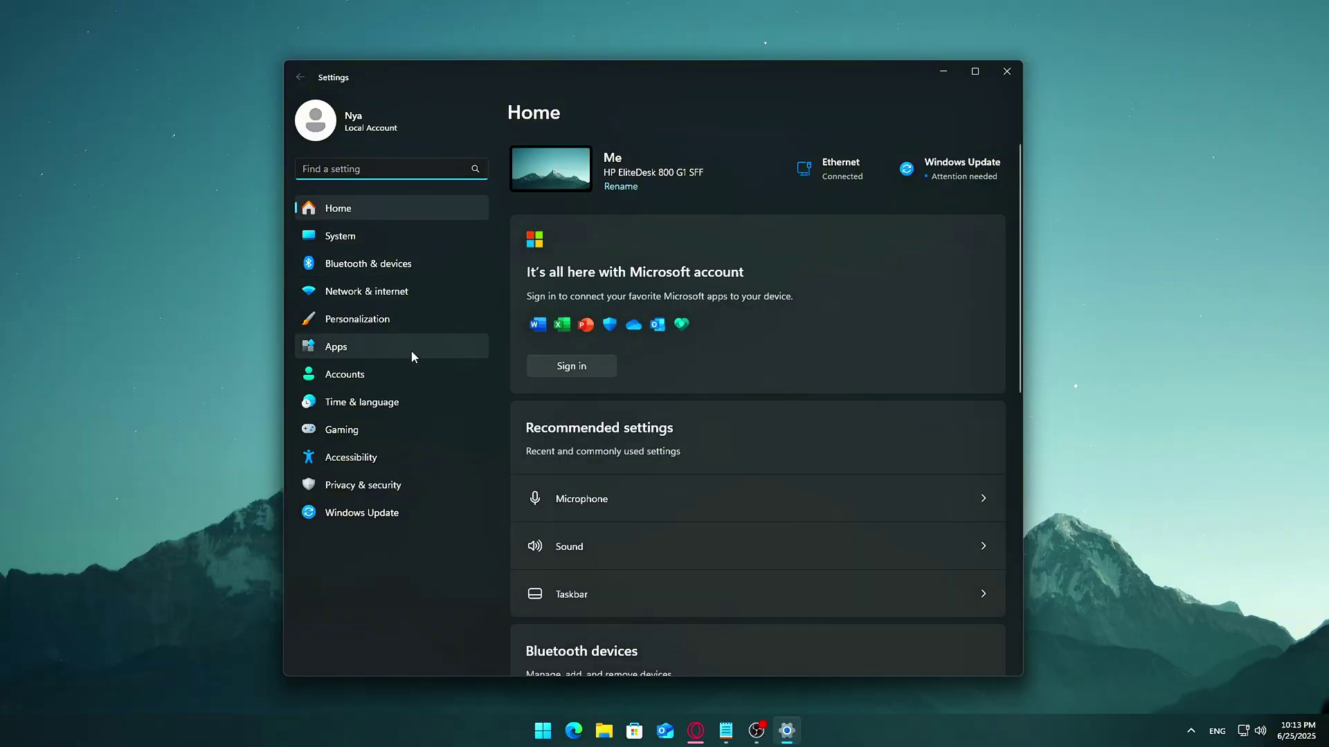
left_click(411, 350)
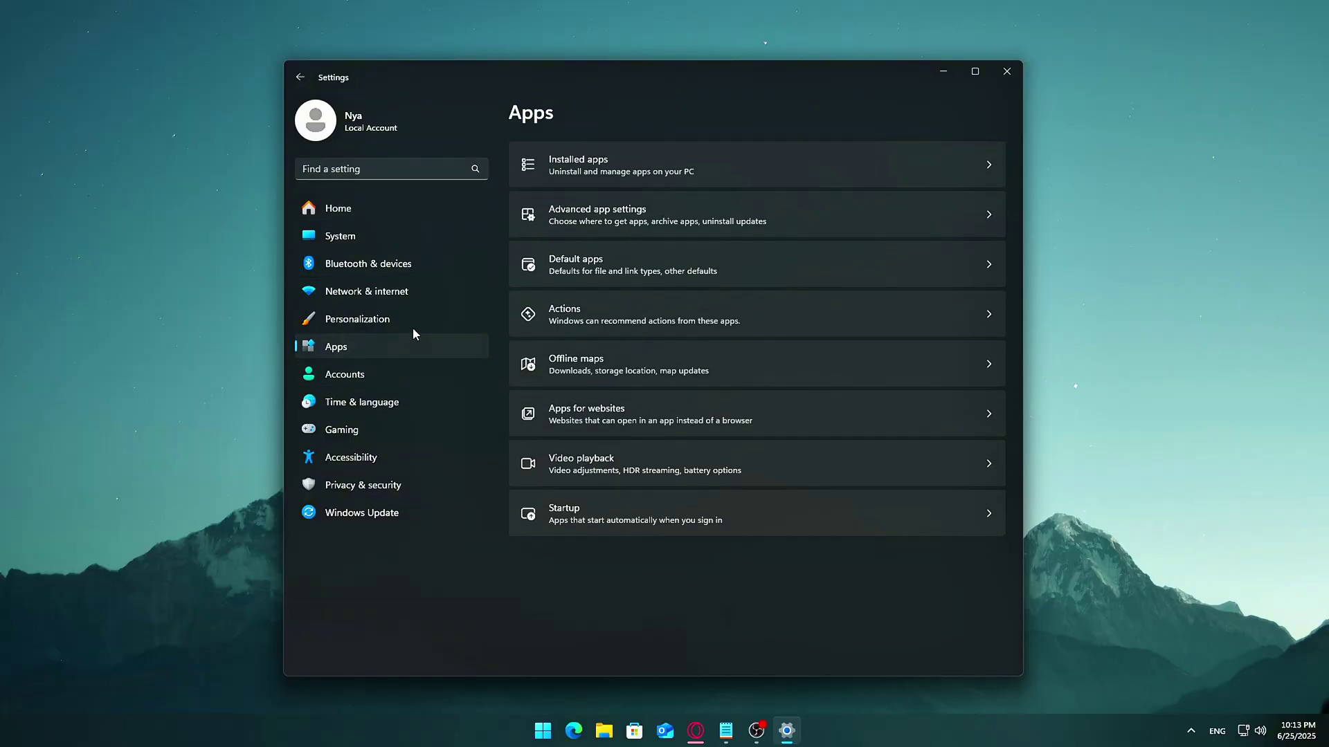
left_click(361, 239)
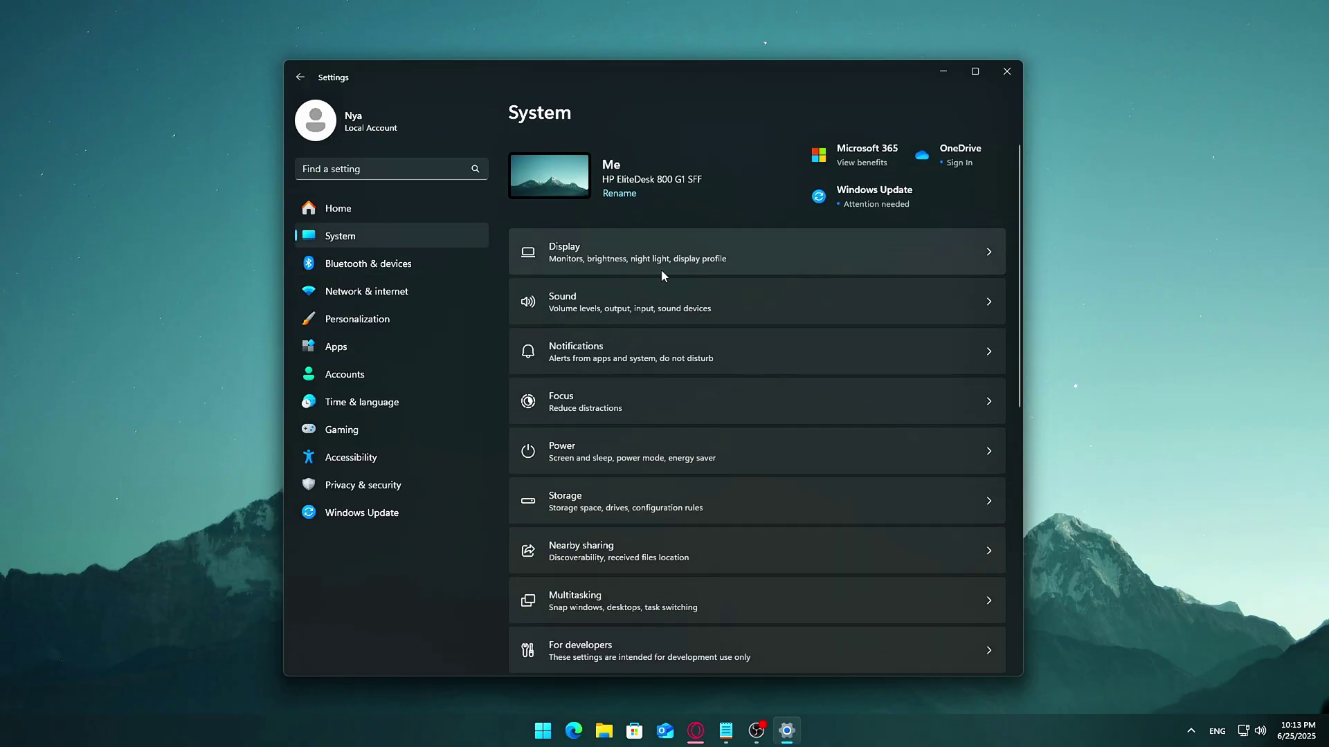
scroll(726, 384, "down", 1)
scroll(725, 384, "down", 5)
scroll(616, 195, "up", 2)
left_click(585, 274)
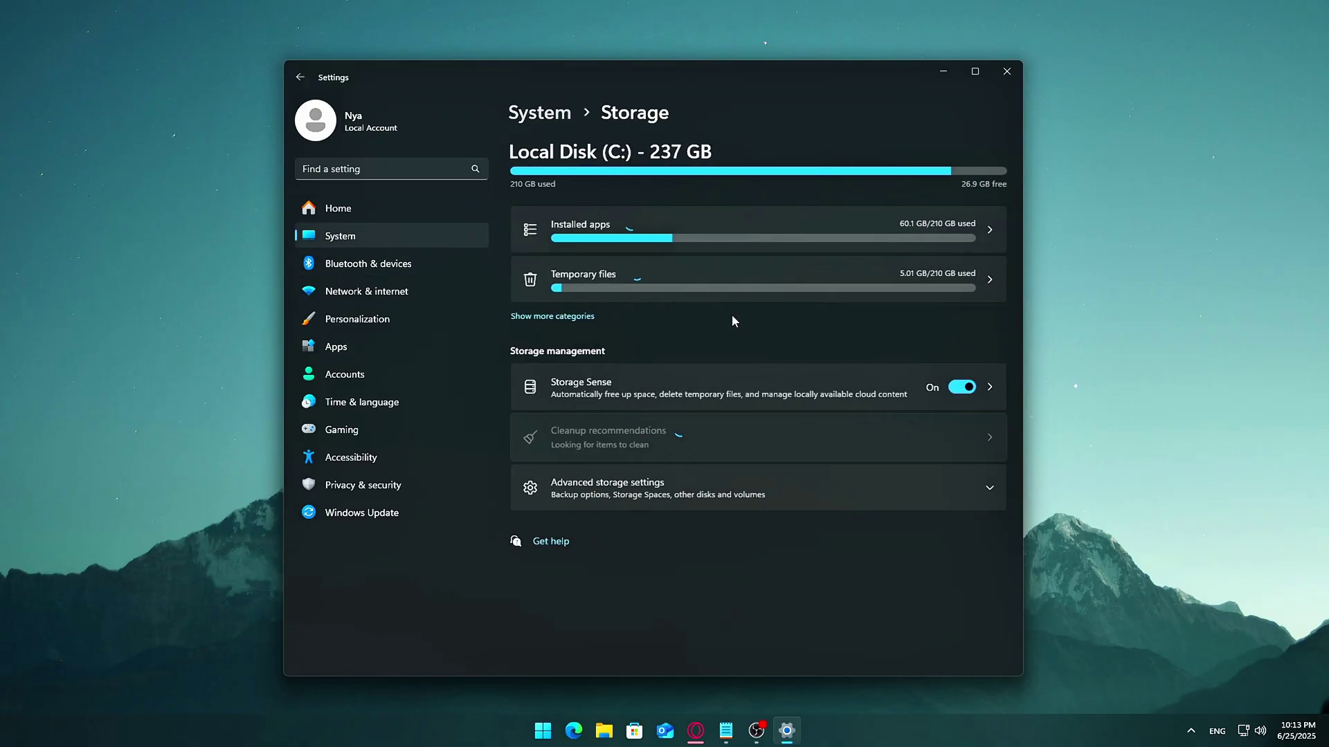
left_click(654, 404)
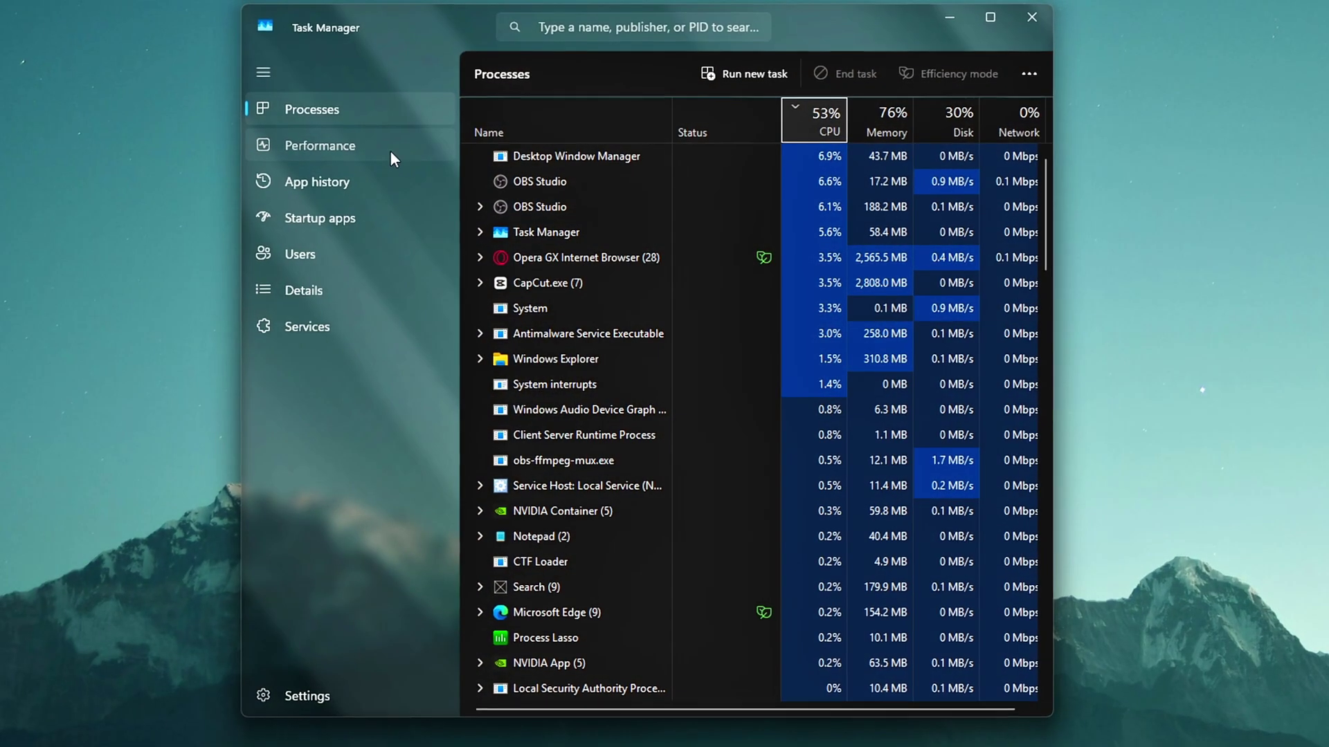
- Review the running processes list and the CPU usage graph in Task Manager
left_click(389, 151)
left_click(388, 125)
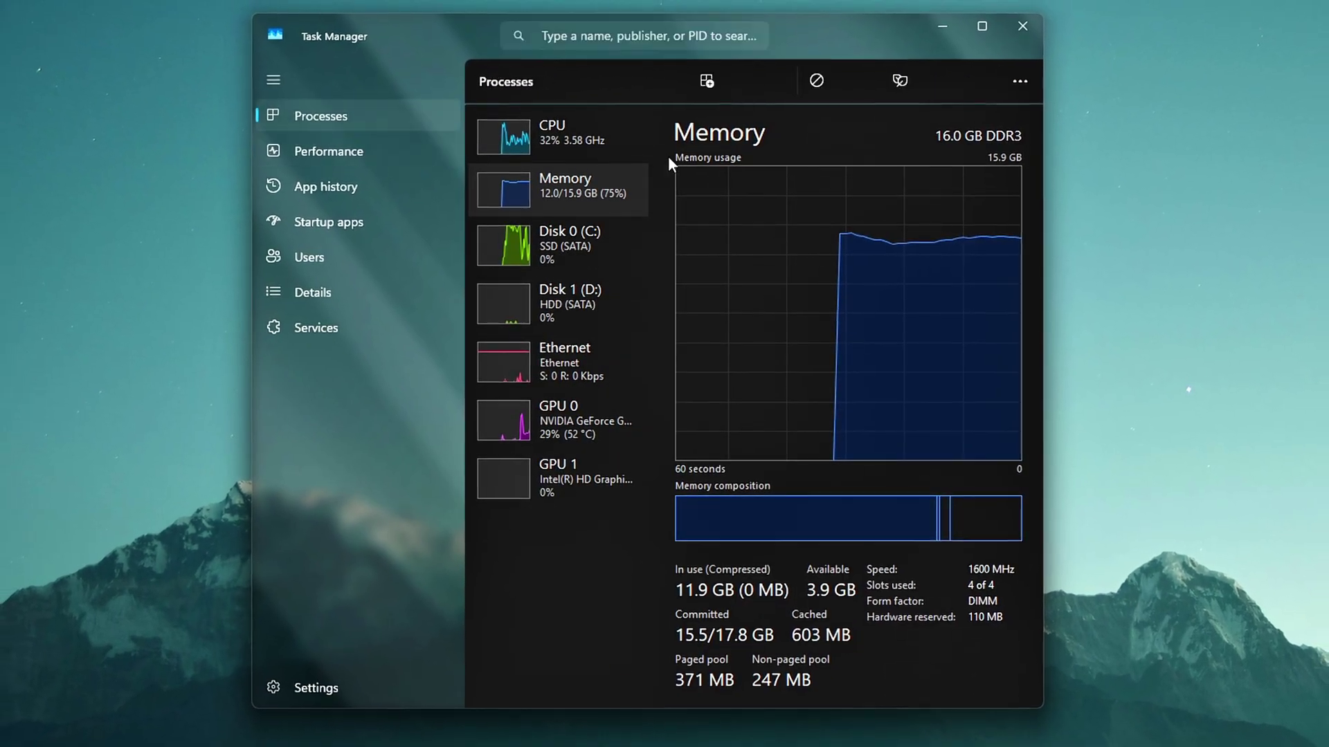
scroll(1028, 201, "down", 6)
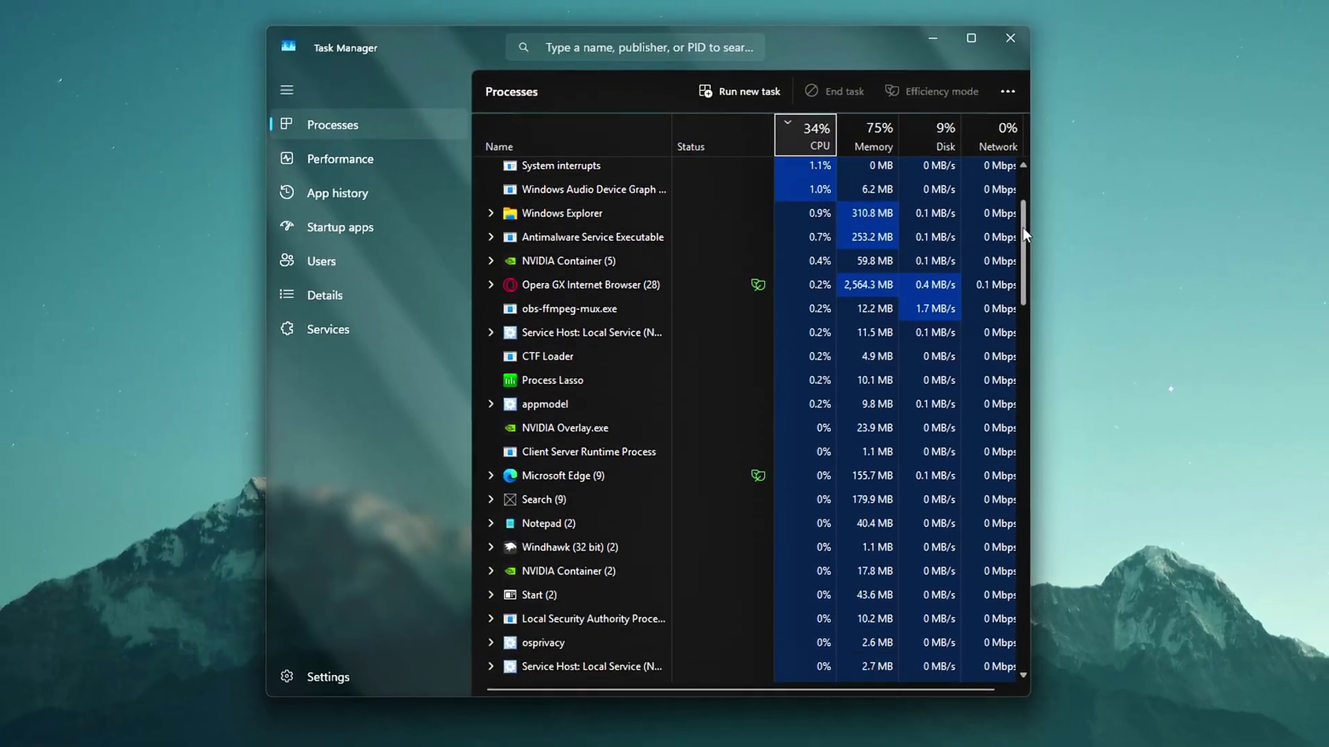
scroll(1000, 215, "up", 5)
scroll(999, 216, "up", 2)
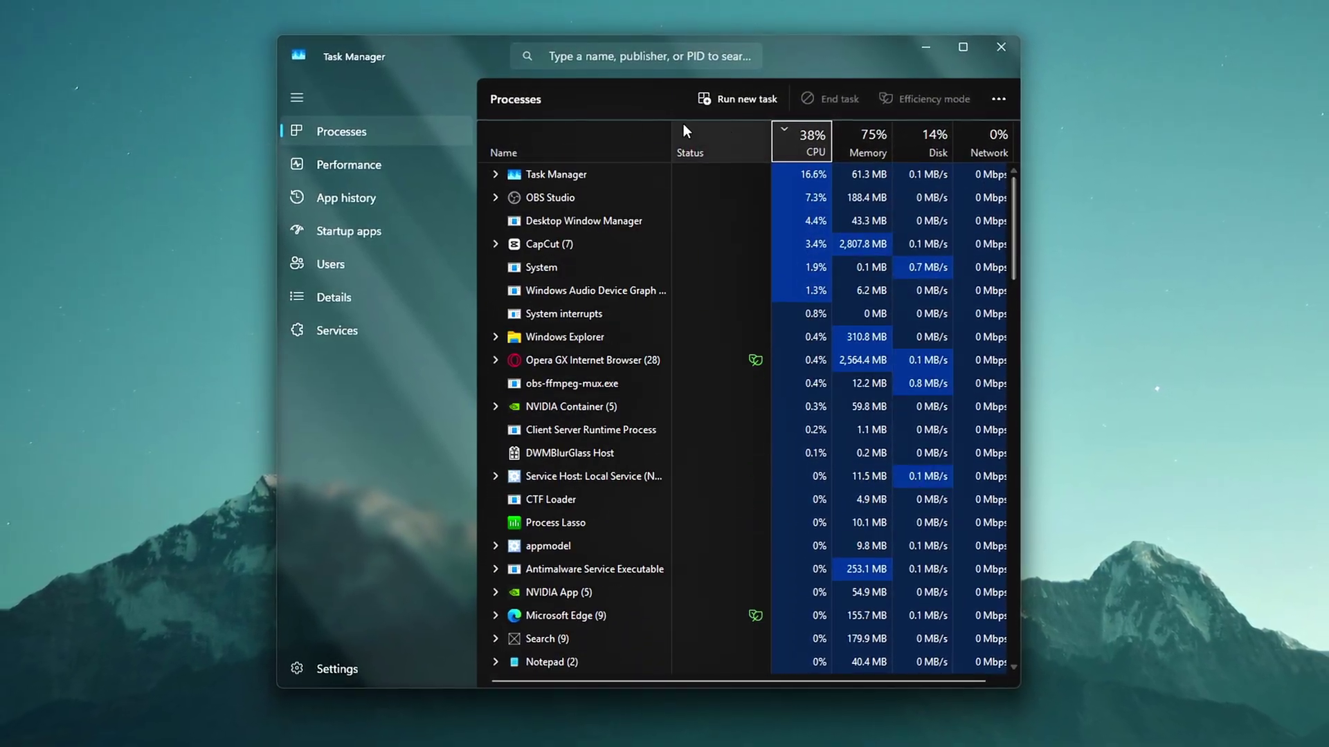
left_click(398, 159)
left_click(564, 160)
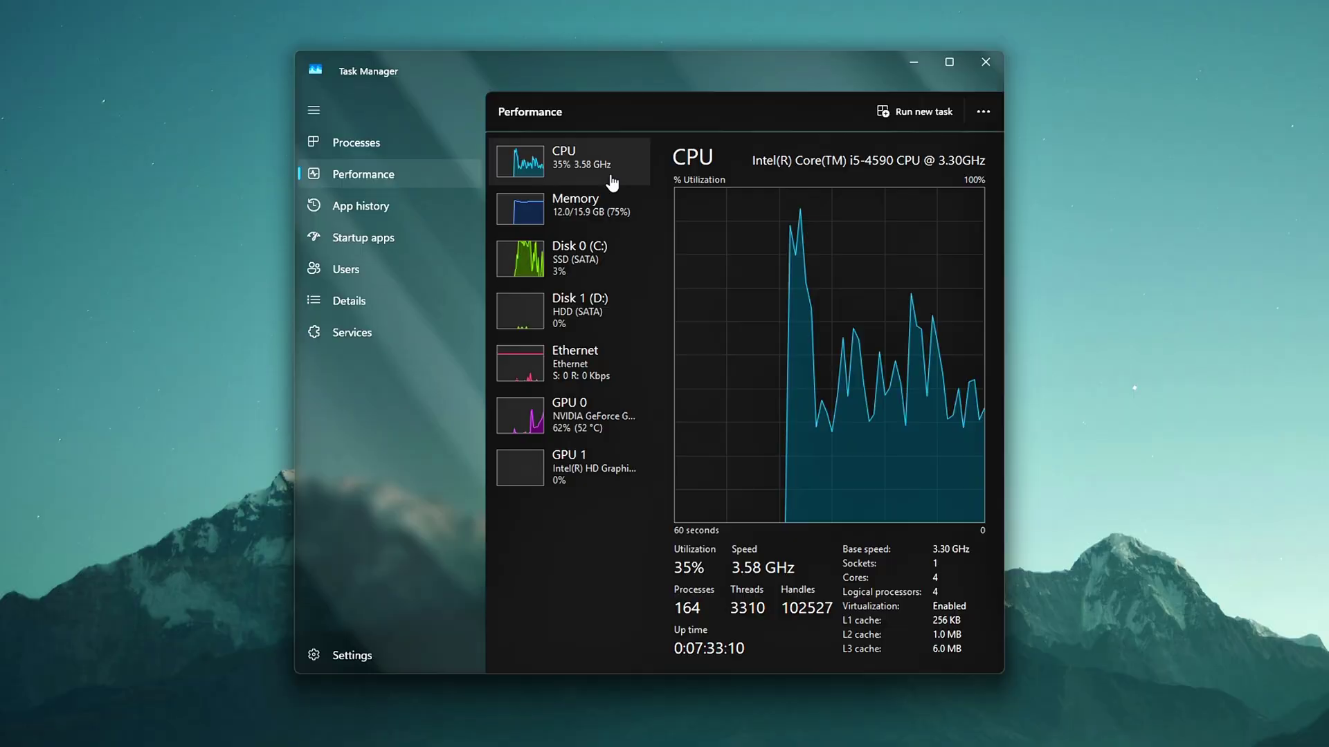
- Check memory usage, then untick Thumbnails in Disk Cleanup, keeping Recycle Bin, for 7.17 GB total
left_click(533, 224)
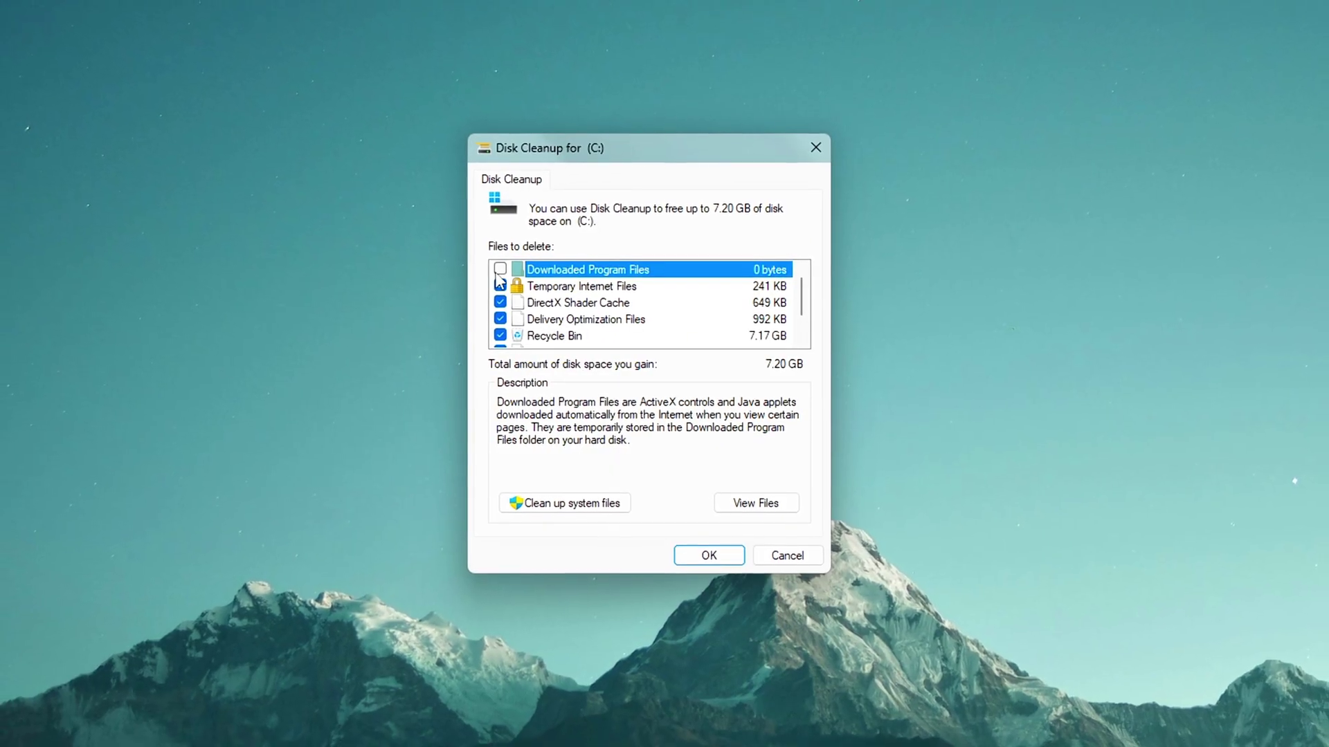
left_click(506, 336)
left_click(518, 338)
scroll(521, 335, "down", 1)
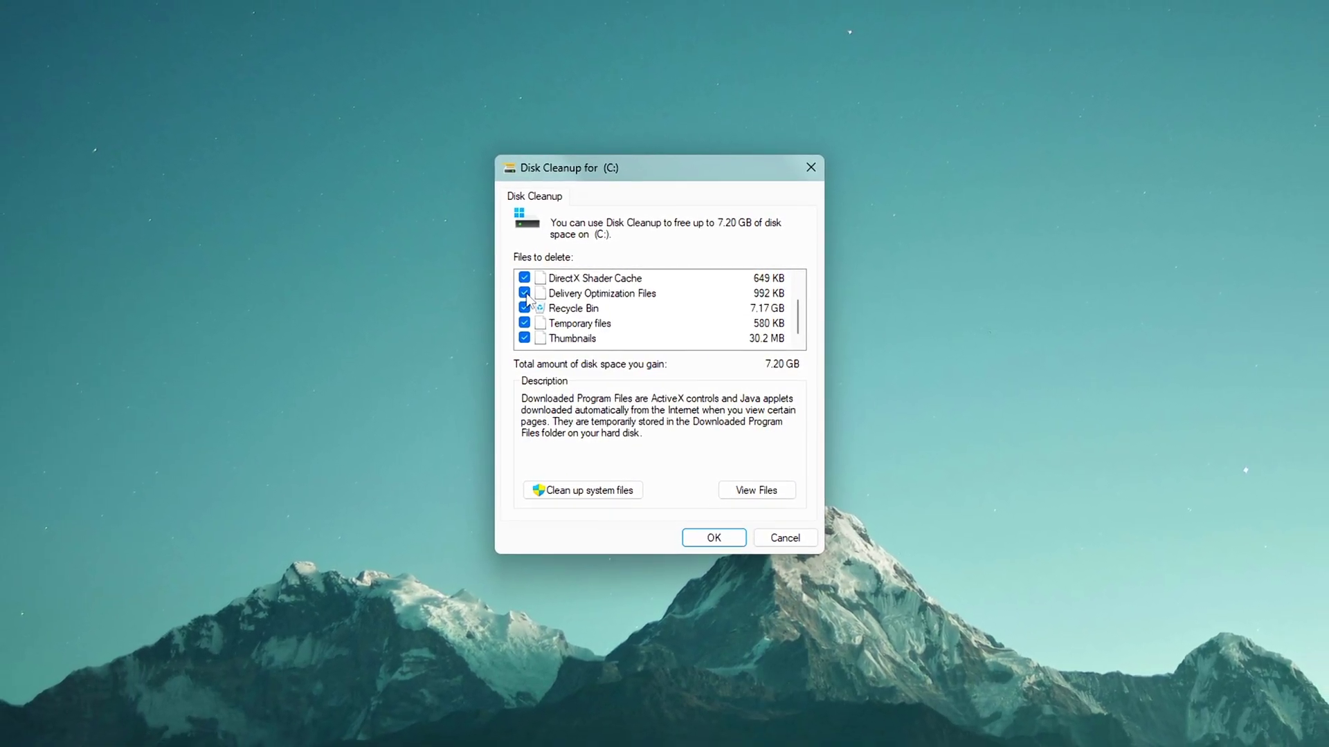
left_click(531, 340)
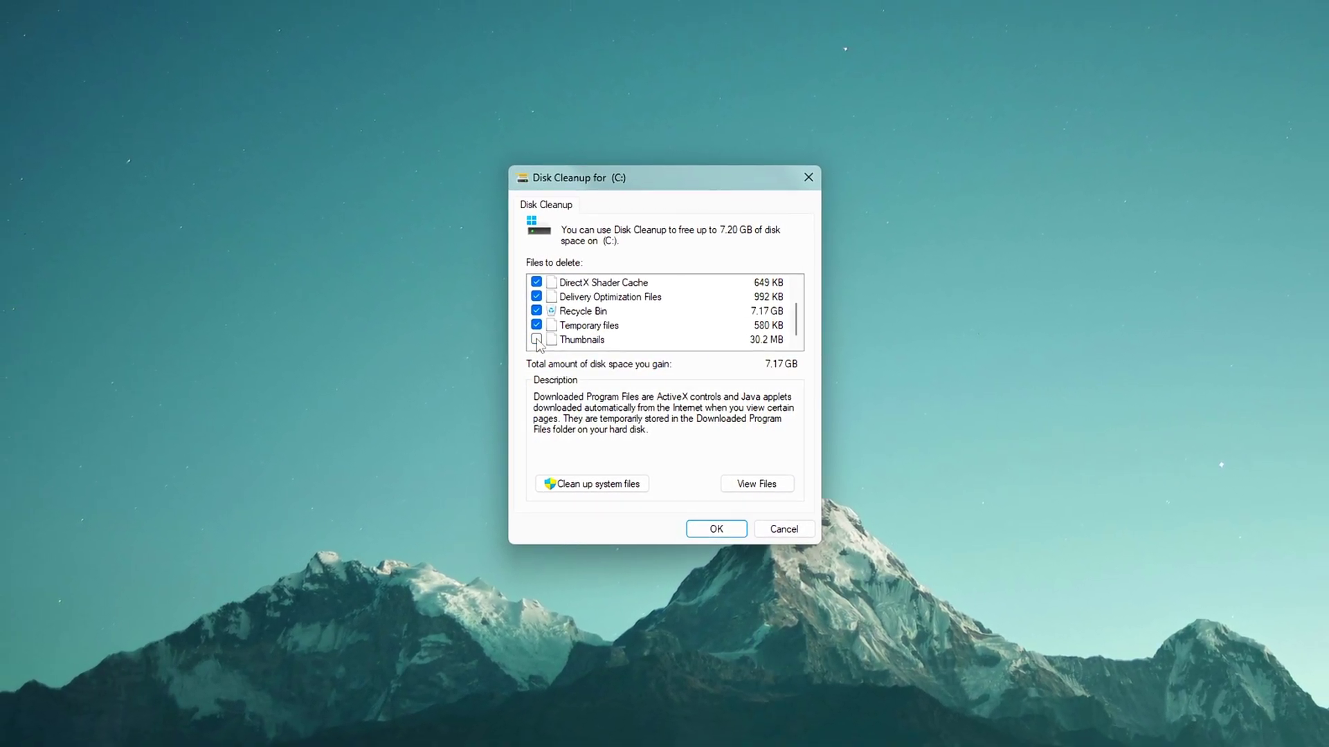